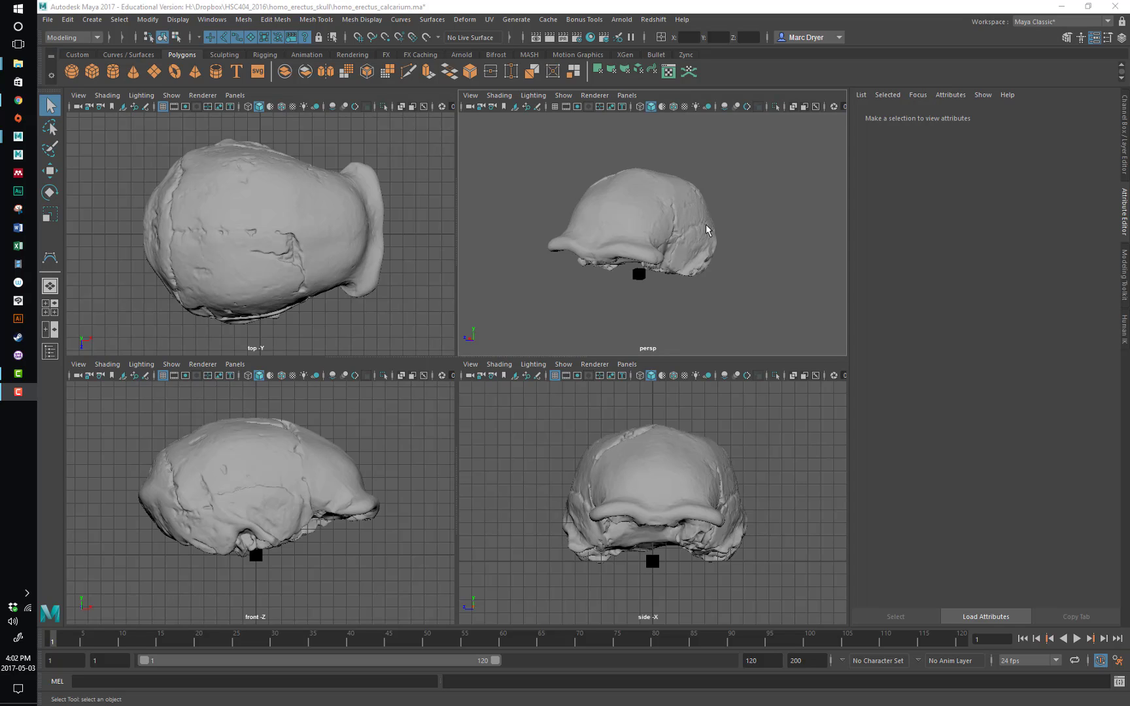
- Open the Outliner to list the objects in the skull scene
{"action": "mouse_move", "coordinate": [665, 222]}
{"action": "left_mouse_down", "text": "alt"}
{"action": "mouse_move", "coordinate": [609, 173]}
{"action": "mouse_move", "coordinate": [607, 244]}
{"action": "mouse_move", "coordinate": [703, 195]}
{"action": "mouse_move", "coordinate": [649, 175]}
{"action": "mouse_move", "coordinate": [565, 181]}
{"action": "mouse_move", "coordinate": [587, 263]}
{"action": "mouse_move", "coordinate": [651, 171]}
{"action": "mouse_move", "coordinate": [718, 255]}
{"action": "mouse_move", "coordinate": [578, 211]}
{"action": "mouse_move", "coordinate": [604, 224]}
{"action": "mouse_move", "coordinate": [711, 223]}
{"action": "mouse_move", "coordinate": [644, 223]}
{"action": "mouse_move", "coordinate": [668, 211]}
{"action": "mouse_move", "coordinate": [649, 208]}
{"action": "left_mouse_up", "text": "alt"}
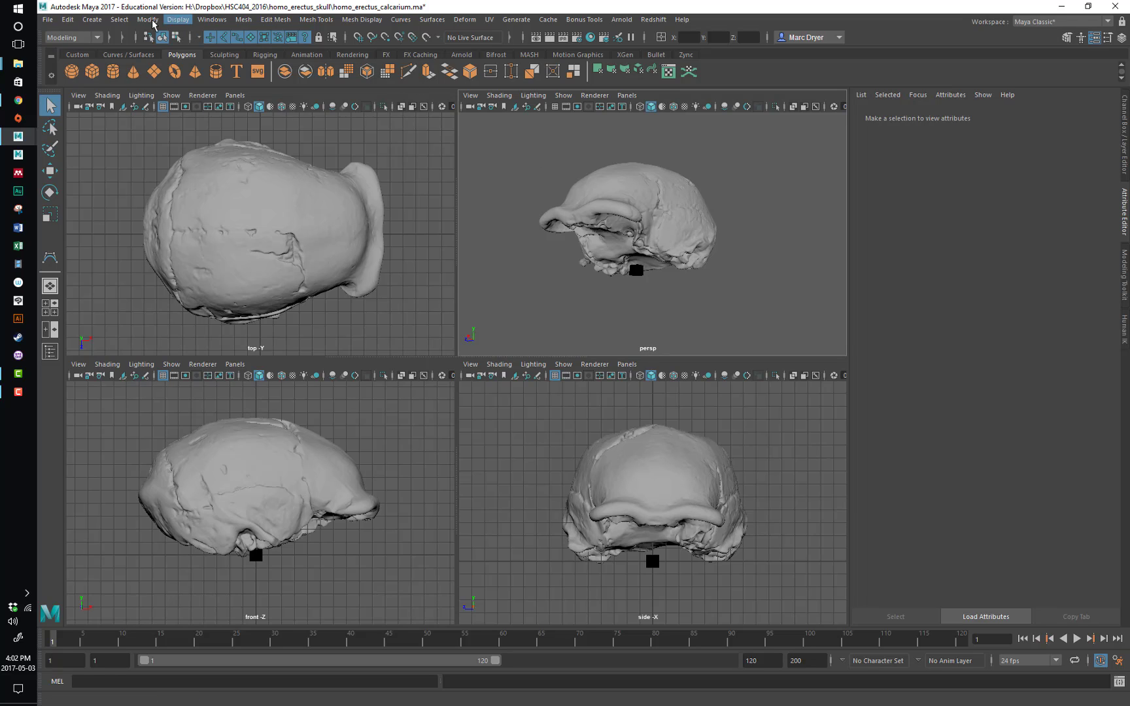
{"action": "left_click", "coordinate": [212, 20]}
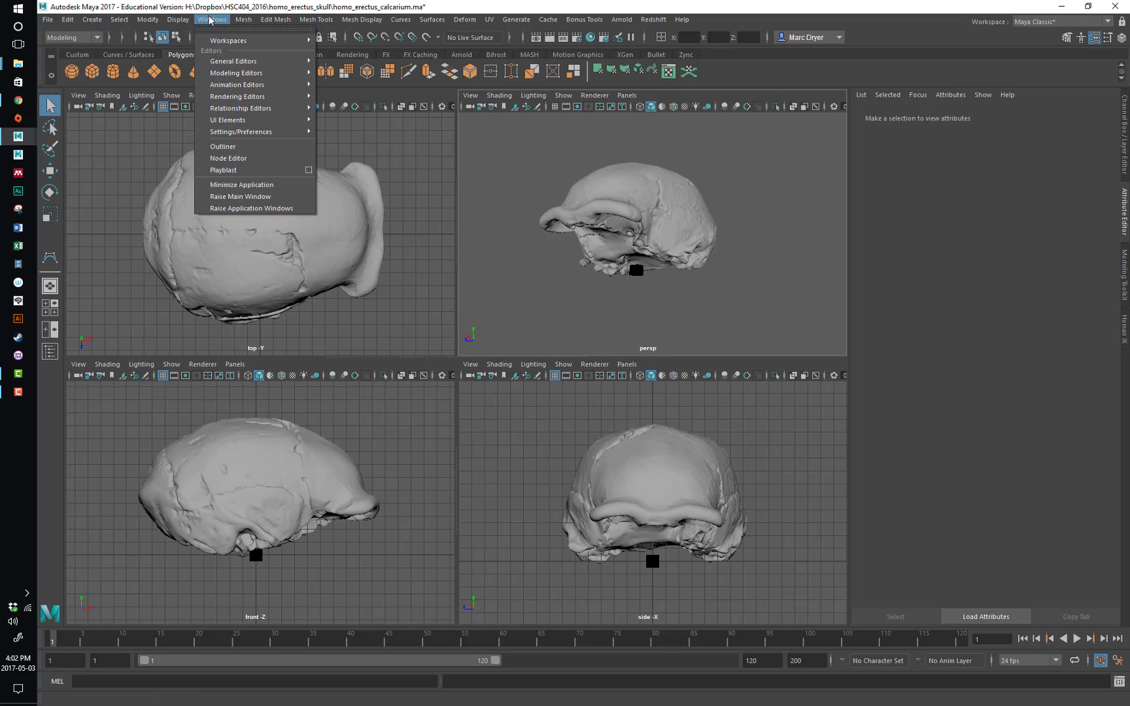
{"action": "left_click", "coordinate": [249, 148]}
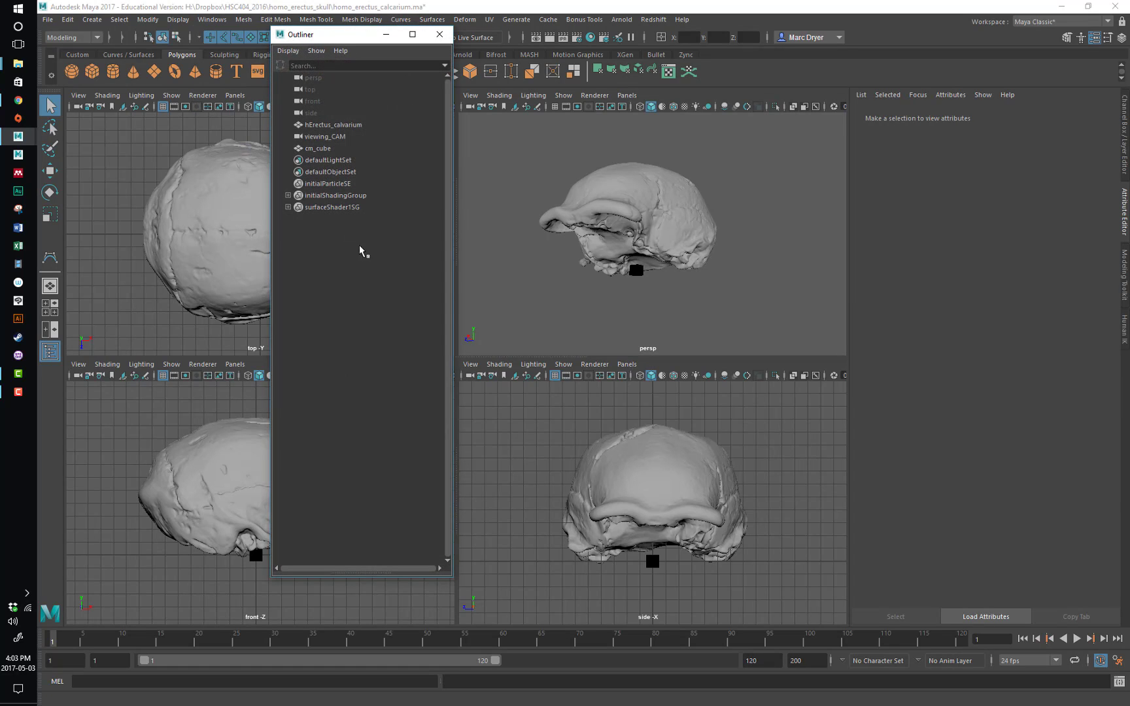
- Select the persp, top, front and side cameras in turn and dock the Outliner beside the viewports
{"action": "left_click", "coordinate": [315, 77]}
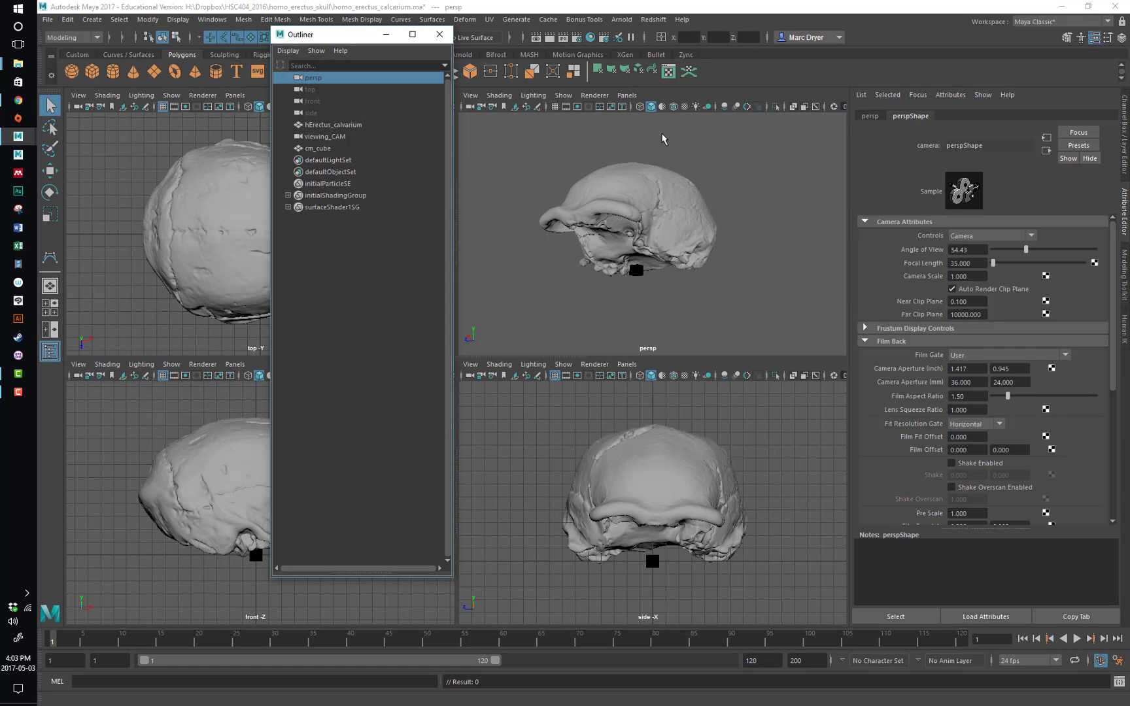
{"action": "left_click", "coordinate": [321, 89]}
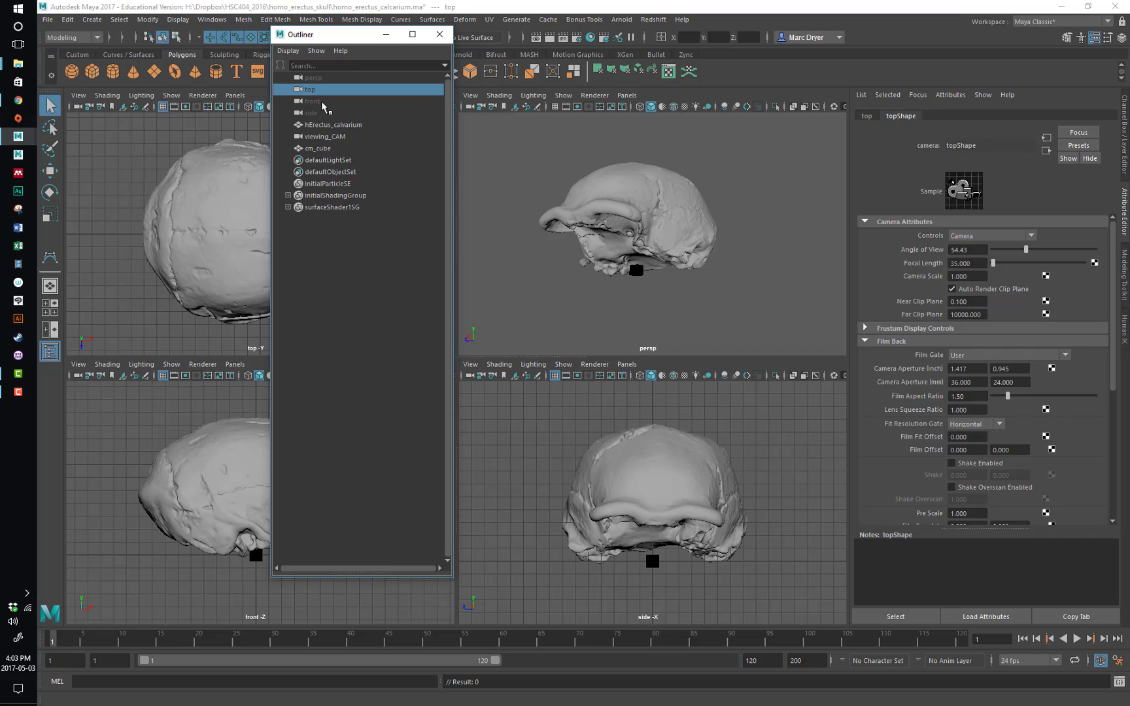
{"action": "left_click", "coordinate": [321, 100]}
{"action": "left_click", "coordinate": [322, 113]}
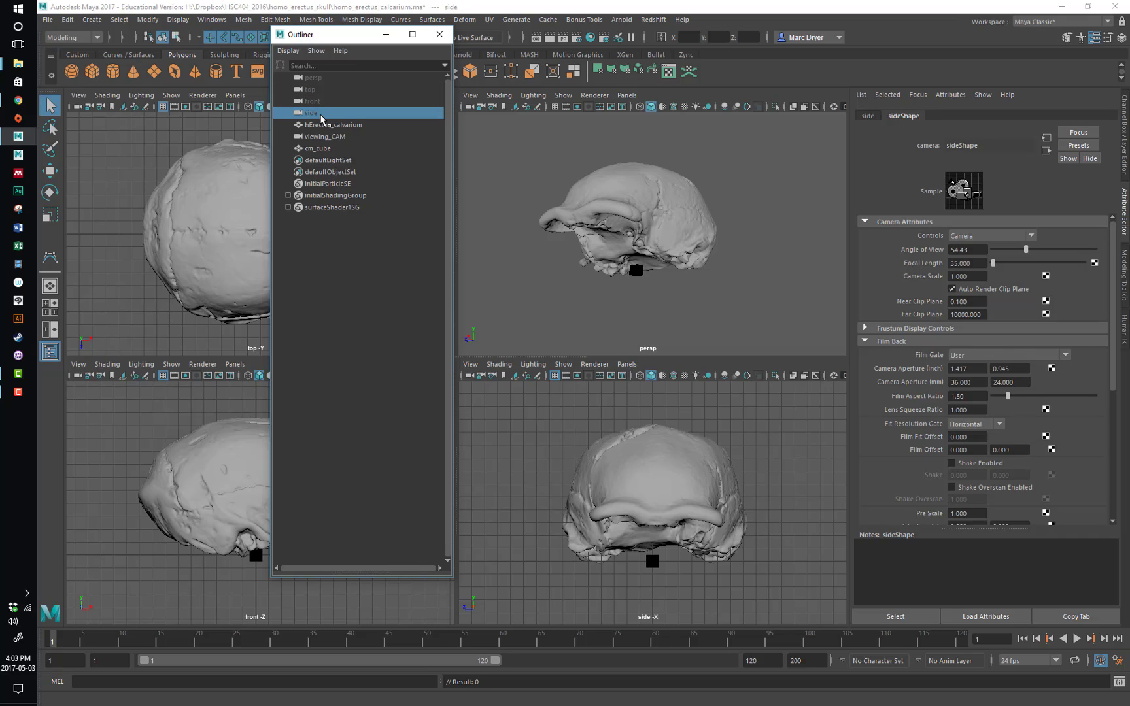
{"action": "left_click_drag", "start_coordinate": [338, 37], "coordinate": [60, 152]}
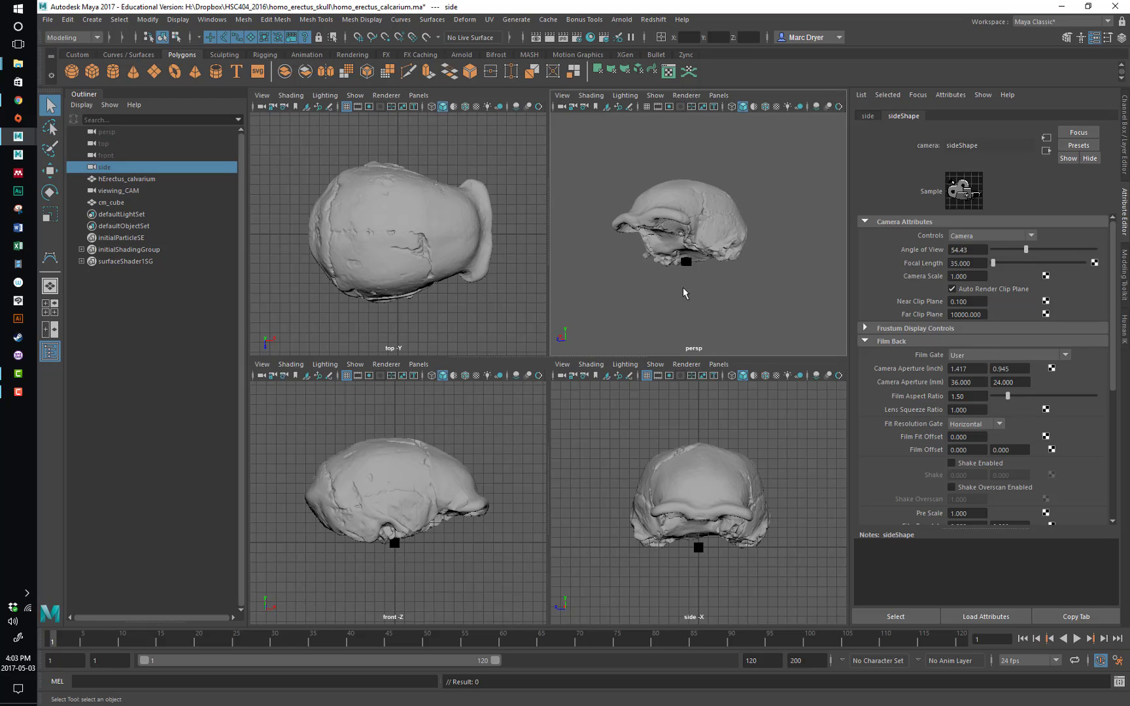
- Examine the skull in the perspective view from the front, side and below, near and far
{"action": "left_click_drag", "start_coordinate": [657, 281], "coordinate": [693, 310], "text": "alt"}
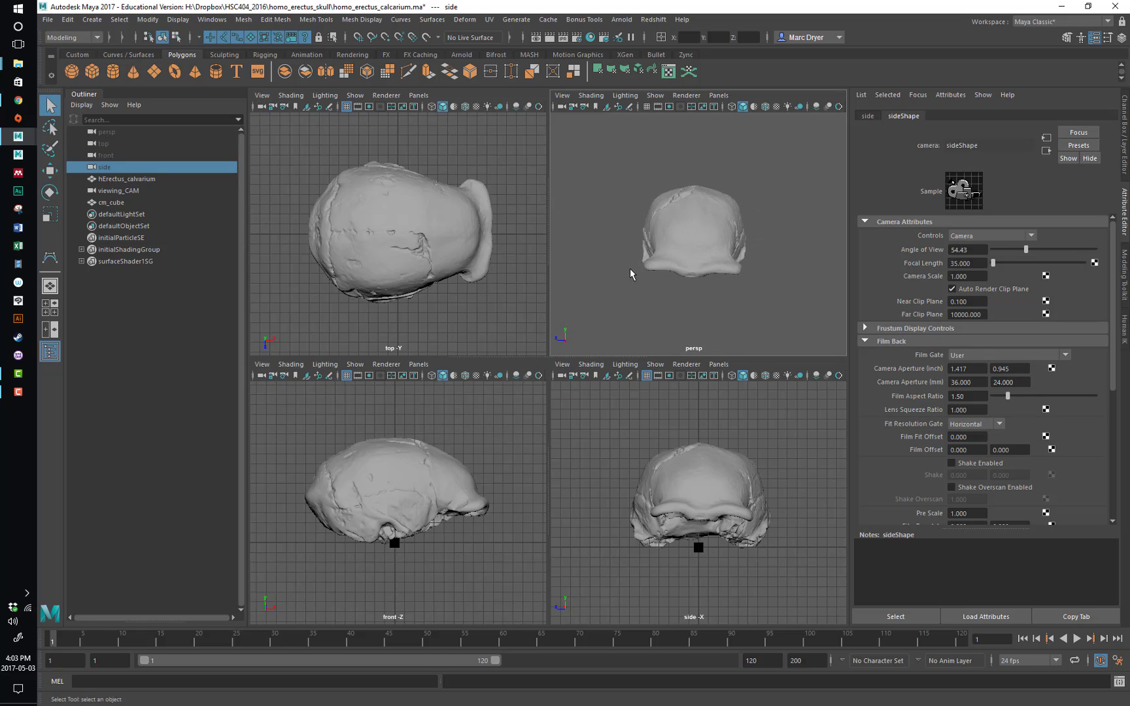
{"action": "right_click_drag", "start_coordinate": [631, 271], "coordinate": [517, 248], "text": "alt"}
{"action": "left_click_drag", "start_coordinate": [628, 248], "coordinate": [580, 244], "text": "alt"}
{"action": "right_click_drag", "start_coordinate": [638, 251], "coordinate": [764, 265], "text": "alt"}
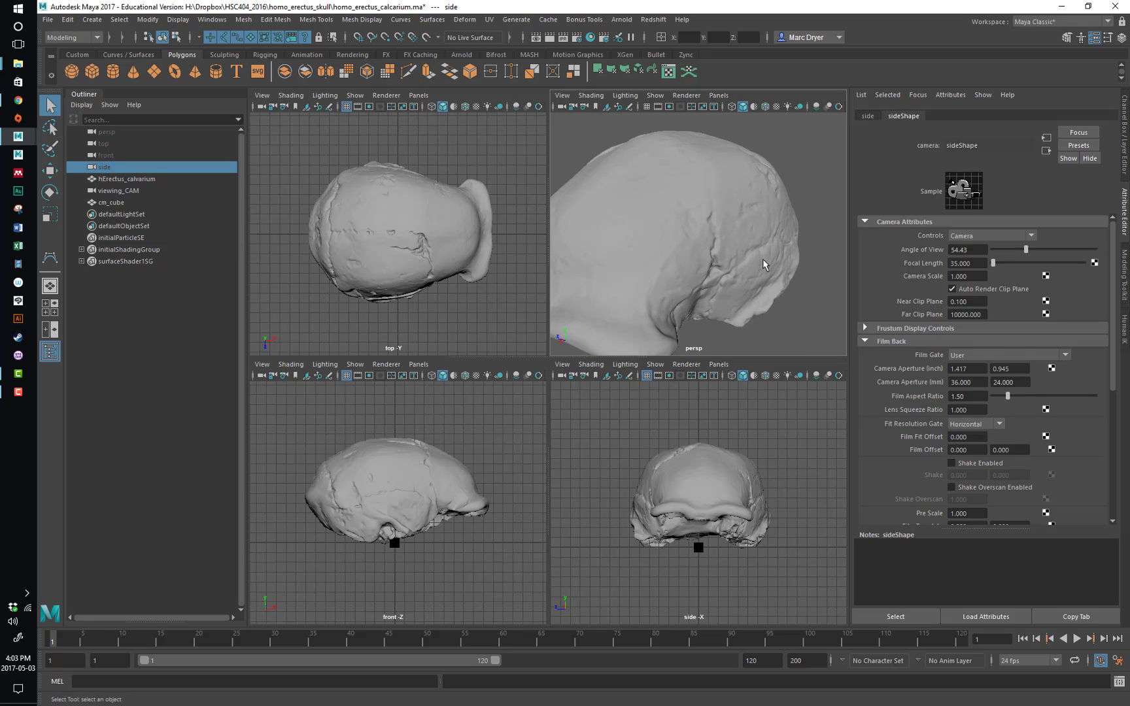
{"action": "left_click_drag", "start_coordinate": [710, 263], "coordinate": [755, 242], "text": "alt"}
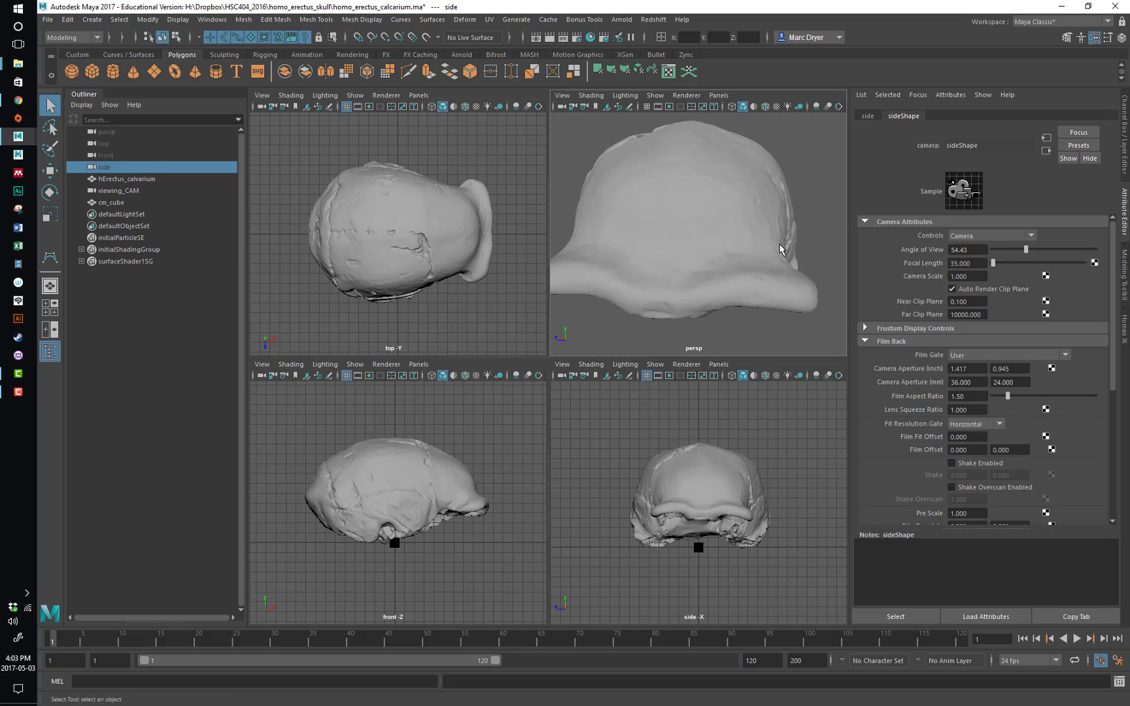
{"action": "middle_click_drag", "start_coordinate": [780, 249], "coordinate": [803, 238], "text": "alt"}
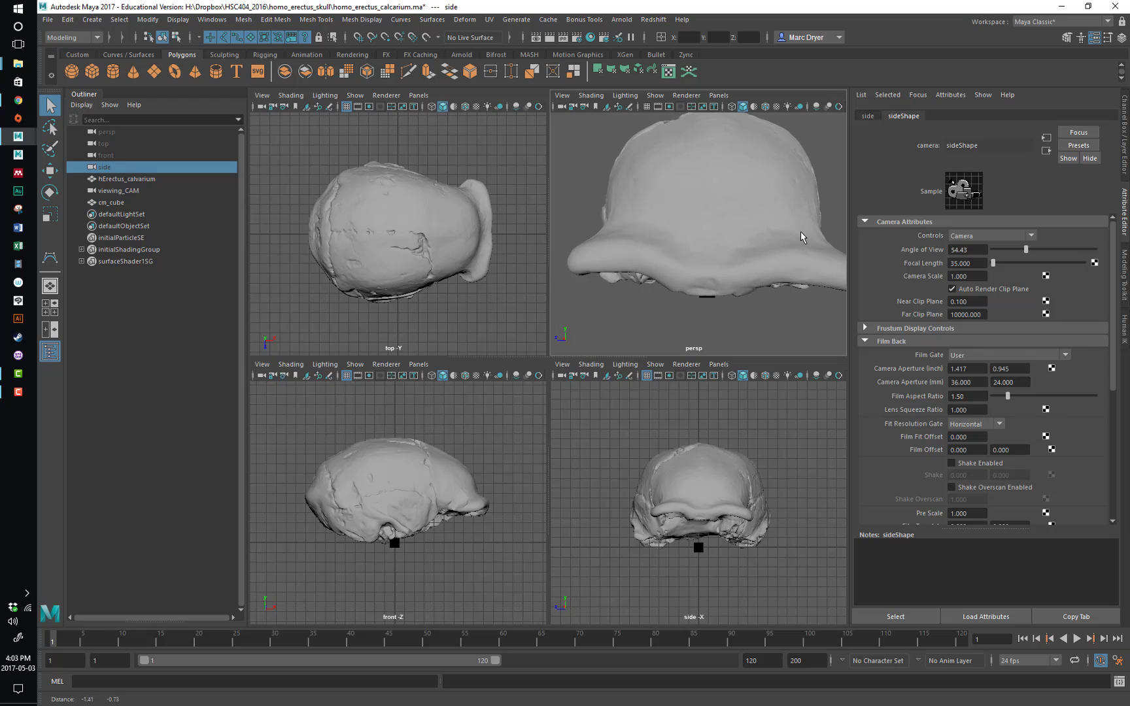
{"action": "right_click_drag", "start_coordinate": [803, 237], "coordinate": [683, 227], "text": "alt"}
{"action": "mouse_move", "coordinate": [703, 222]}
{"action": "left_mouse_down", "text": "alt"}
{"action": "mouse_move", "coordinate": [654, 223]}
{"action": "mouse_move", "coordinate": [632, 175]}
{"action": "mouse_move", "coordinate": [691, 206]}
{"action": "left_mouse_up", "text": "alt"}
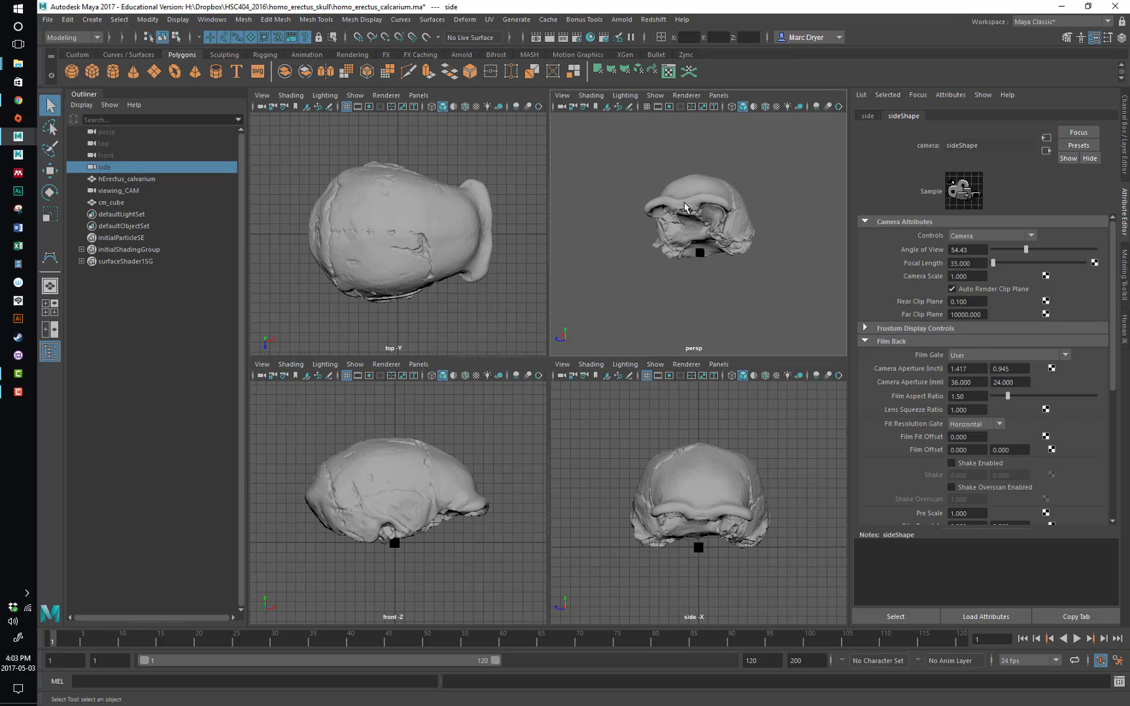
- Turn on the grid in the perspective view and look at the skull on it from an angle
{"action": "left_click_drag", "start_coordinate": [682, 207], "coordinate": [697, 235], "text": "alt"}
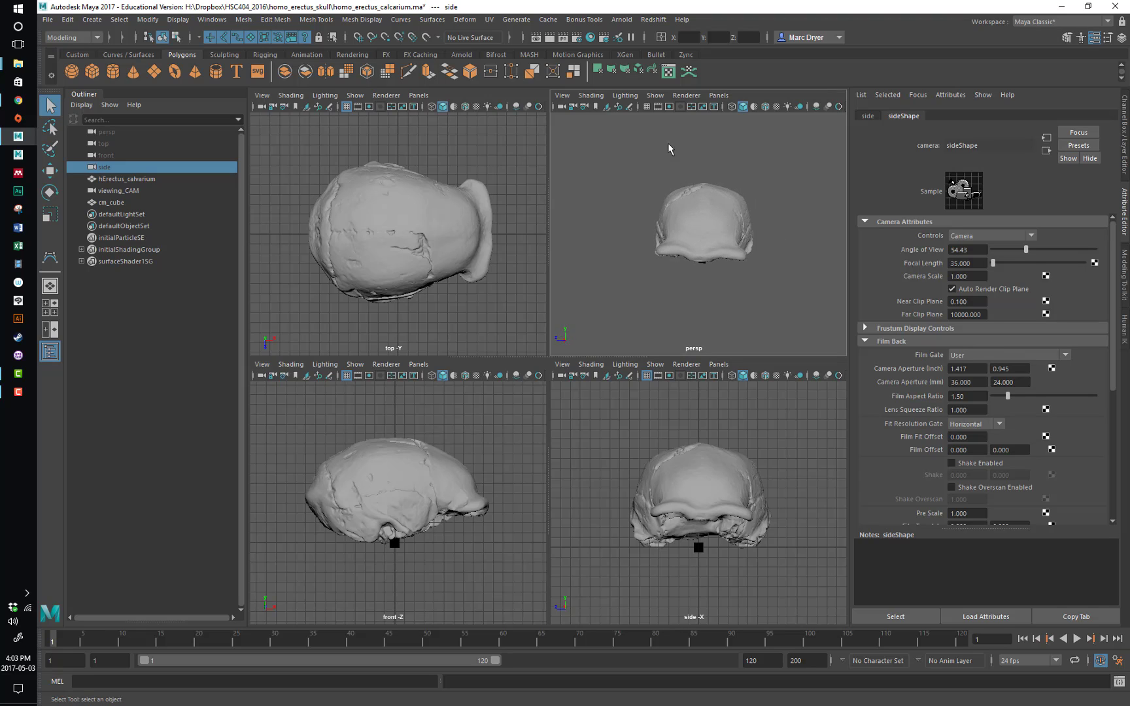
{"action": "left_click", "coordinate": [646, 106]}
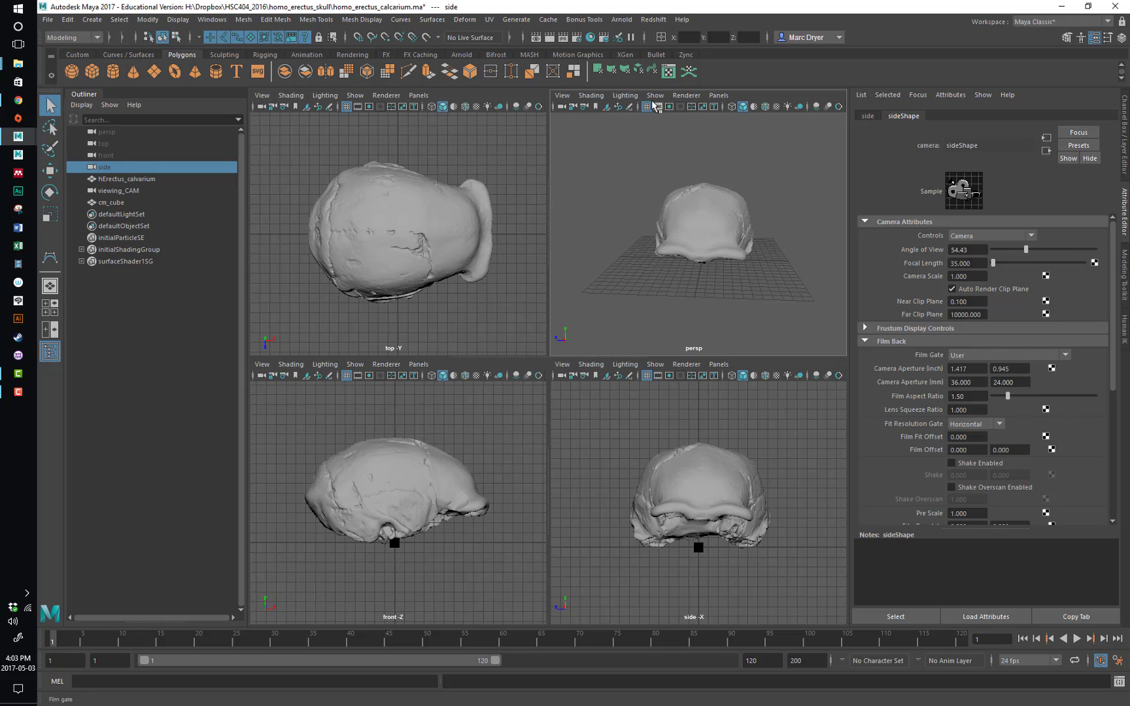
{"action": "left_click_drag", "start_coordinate": [657, 236], "coordinate": [612, 228], "text": "alt"}
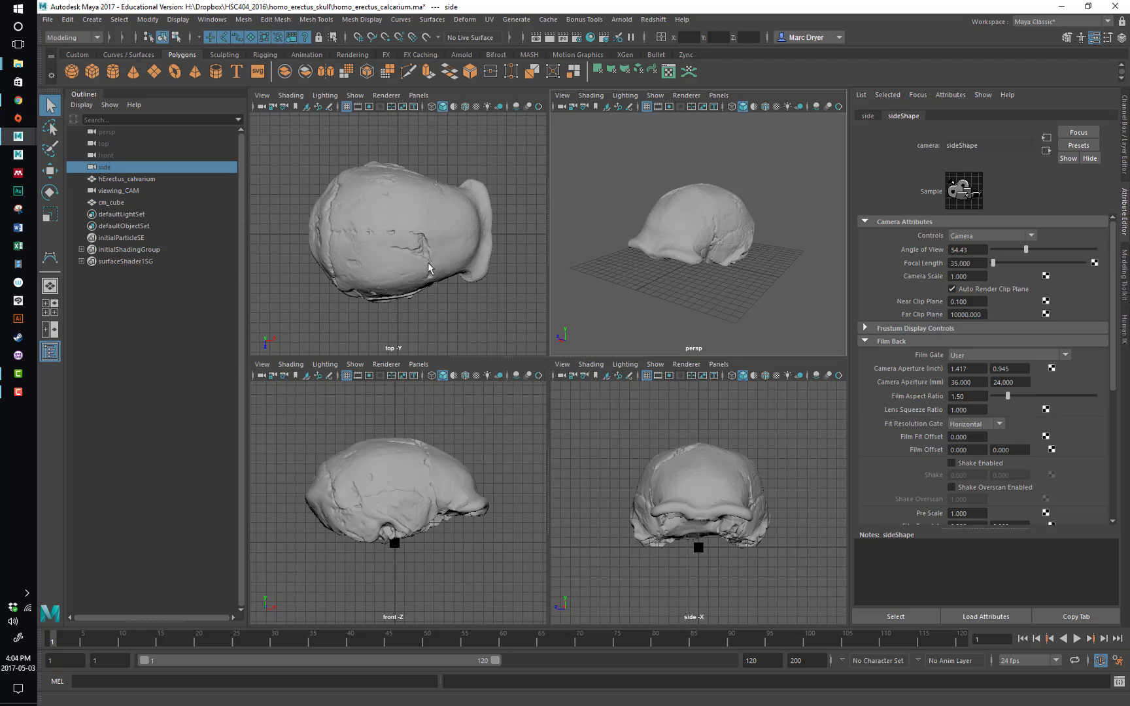
- Zoom out and pan the top view of the skull, and try to tumble it
{"action": "mouse_move", "coordinate": [380, 243]}
{"action": "right_mouse_down", "text": "alt"}
{"action": "mouse_move", "coordinate": [321, 235]}
{"action": "mouse_move", "coordinate": [557, 244]}
{"action": "mouse_move", "coordinate": [340, 234]}
{"action": "mouse_move", "coordinate": [351, 251]}
{"action": "mouse_move", "coordinate": [577, 260]}
{"action": "mouse_move", "coordinate": [285, 253]}
{"action": "mouse_move", "coordinate": [648, 274]}
{"action": "mouse_move", "coordinate": [323, 257]}
{"action": "mouse_move", "coordinate": [384, 235]}
{"action": "right_mouse_up", "text": "alt"}
{"action": "mouse_move", "coordinate": [384, 235]}
{"action": "middle_mouse_down", "text": "alt"}
{"action": "mouse_move", "coordinate": [391, 207]}
{"action": "mouse_move", "coordinate": [405, 272]}
{"action": "mouse_move", "coordinate": [473, 252]}
{"action": "mouse_move", "coordinate": [394, 229]}
{"action": "middle_mouse_up", "text": "alt"}
{"action": "left_click_drag", "start_coordinate": [400, 244], "coordinate": [417, 226], "text": "alt"}
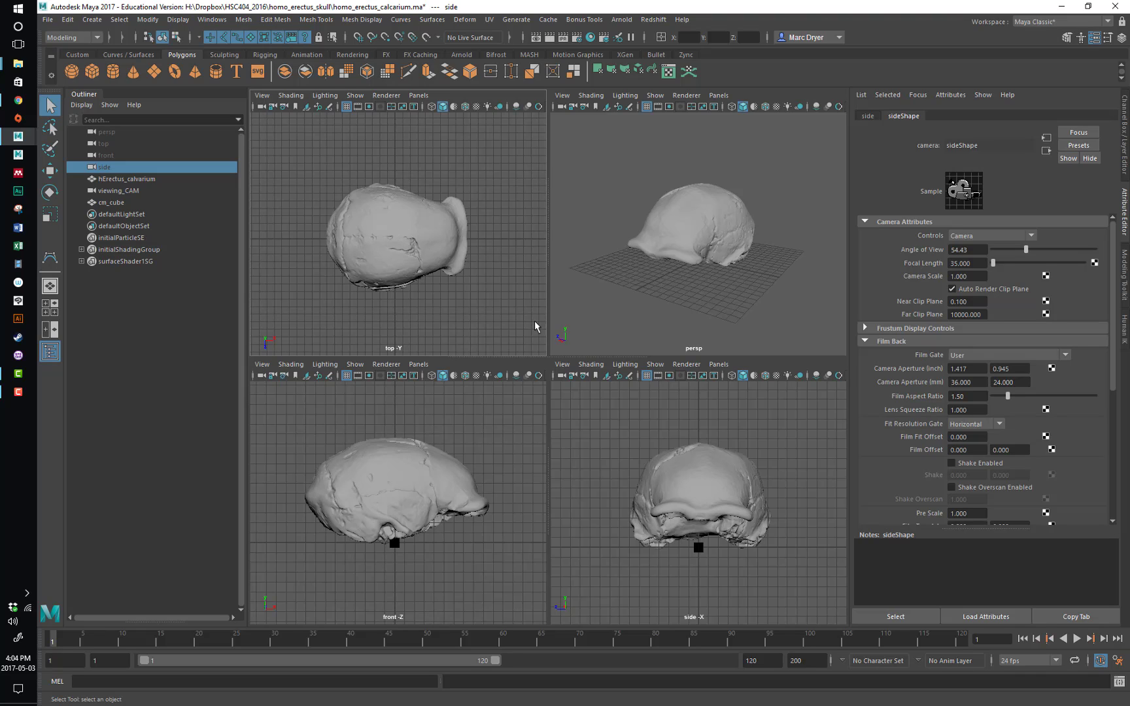
- Examine the skull on its grid in the perspective view from above, in front and below
{"action": "right_click_drag", "start_coordinate": [741, 286], "coordinate": [674, 286], "text": "alt"}
{"action": "left_click_drag", "start_coordinate": [673, 286], "coordinate": [629, 233], "text": "alt"}
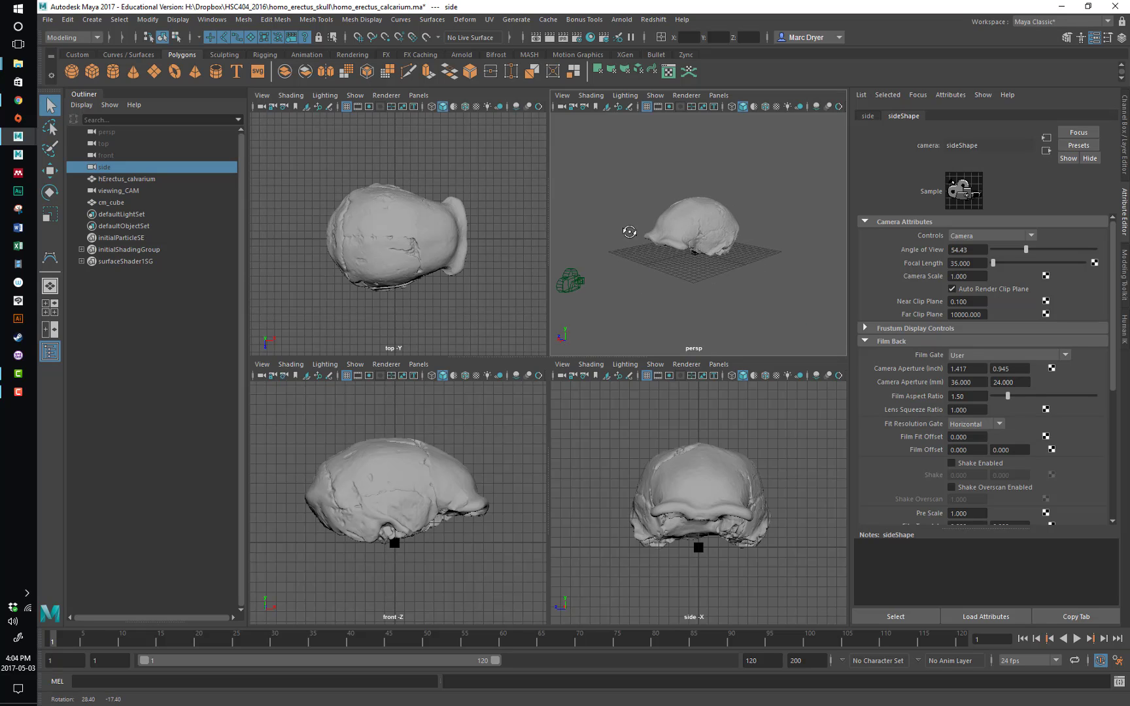
{"action": "right_click_drag", "start_coordinate": [629, 233], "coordinate": [725, 235], "text": "alt"}
{"action": "left_click_drag", "start_coordinate": [631, 229], "coordinate": [650, 243], "text": "alt"}
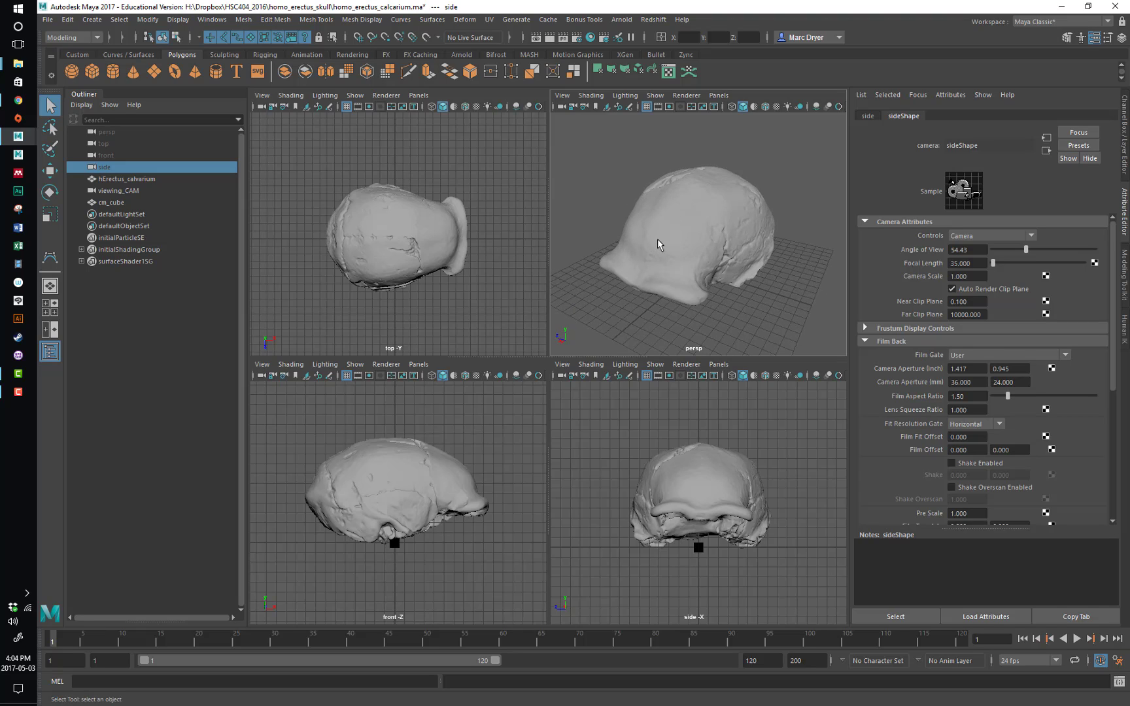
{"action": "left_click_drag", "start_coordinate": [645, 239], "coordinate": [677, 201], "text": "alt"}
- Enlarge the perspective view to a single-view layout and examine the skull's brow ridge, side and underside
{"action": "key", "text": "space"}
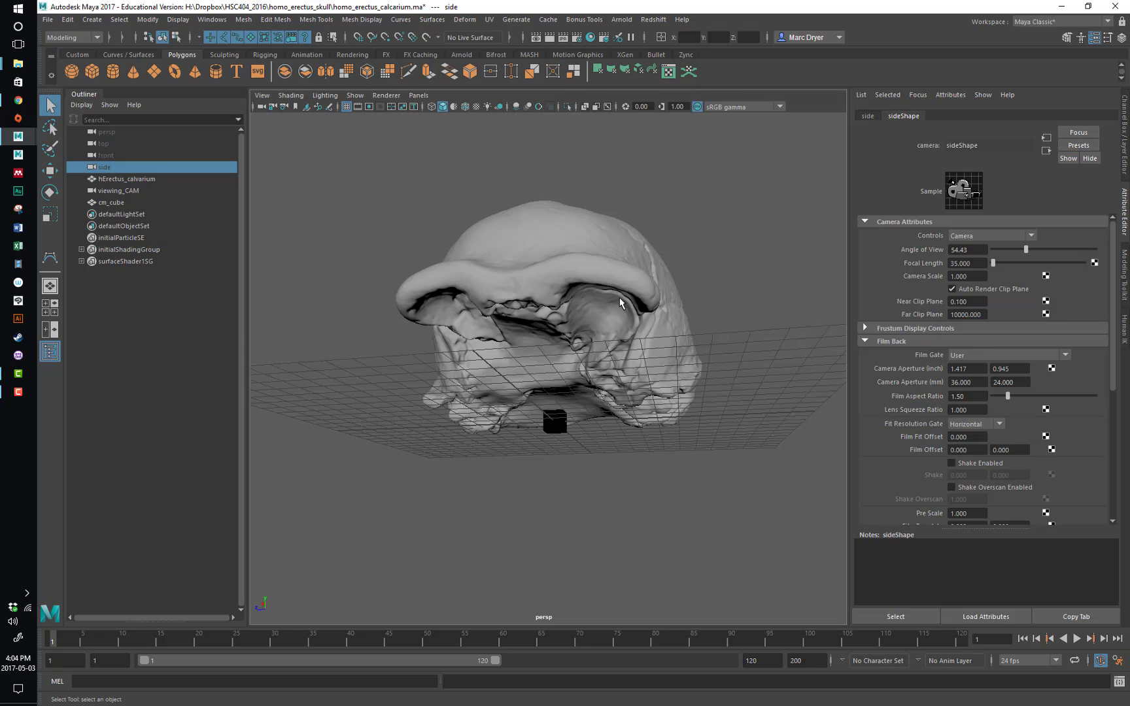
{"action": "left_click_drag", "start_coordinate": [620, 302], "coordinate": [653, 309], "text": "alt"}
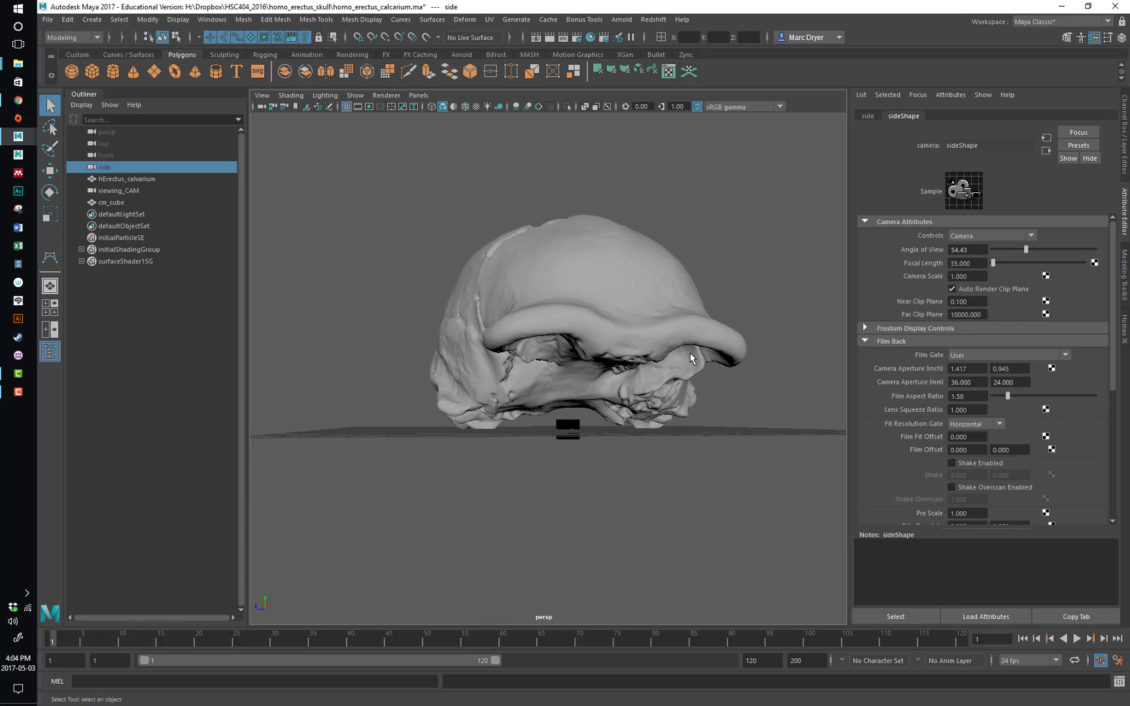
{"action": "left_click_drag", "start_coordinate": [685, 341], "coordinate": [613, 363], "text": "alt"}
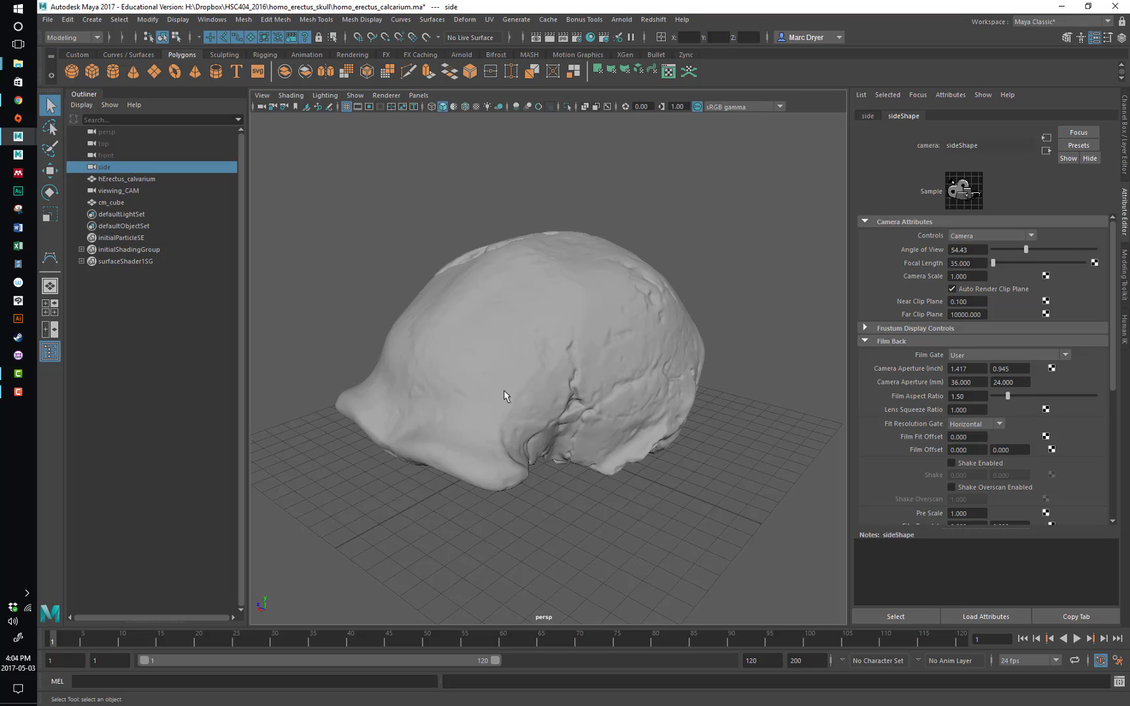
{"action": "mouse_move", "coordinate": [499, 411]}
{"action": "left_mouse_down", "text": "alt"}
{"action": "mouse_move", "coordinate": [532, 361]}
{"action": "mouse_move", "coordinate": [524, 317]}
{"action": "mouse_move", "coordinate": [671, 385]}
{"action": "mouse_move", "coordinate": [489, 380]}
{"action": "mouse_move", "coordinate": [555, 411]}
{"action": "mouse_move", "coordinate": [506, 411]}
{"action": "mouse_move", "coordinate": [567, 381]}
{"action": "mouse_move", "coordinate": [588, 335]}
{"action": "mouse_move", "coordinate": [478, 425]}
{"action": "mouse_move", "coordinate": [499, 369]}
{"action": "mouse_move", "coordinate": [529, 396]}
{"action": "mouse_move", "coordinate": [575, 409]}
{"action": "mouse_move", "coordinate": [509, 405]}
{"action": "mouse_move", "coordinate": [518, 404]}
{"action": "left_mouse_up", "text": "alt"}
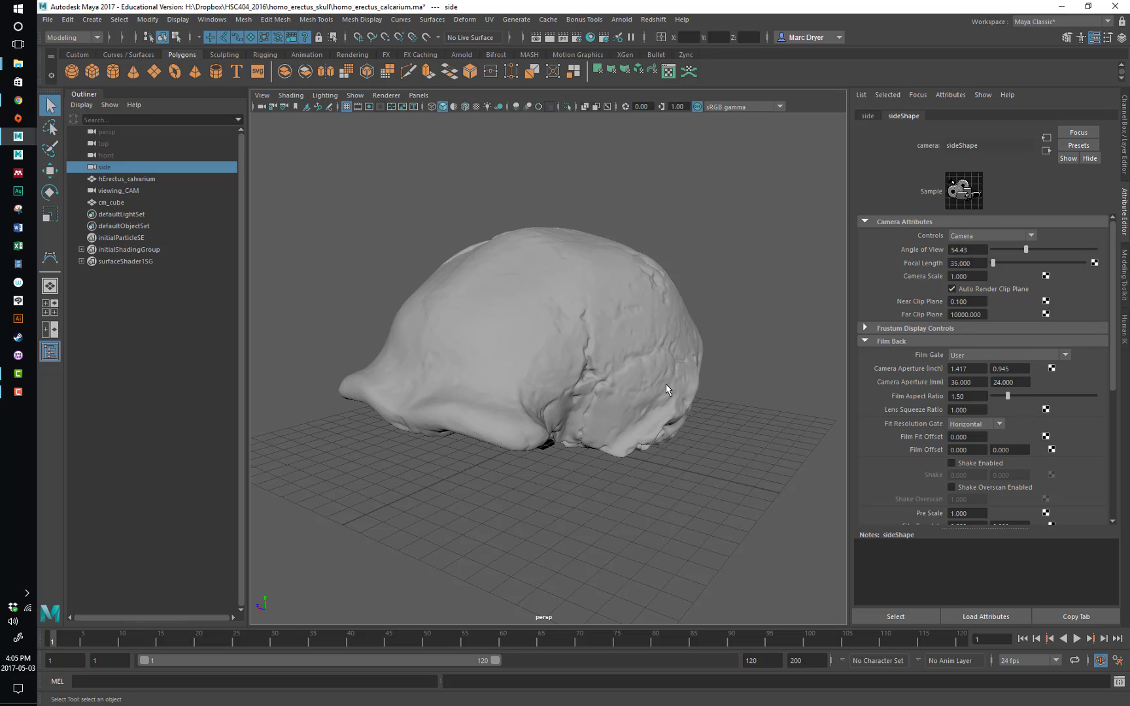
{"action": "right_click_drag", "start_coordinate": [666, 390], "coordinate": [737, 382], "text": "alt"}
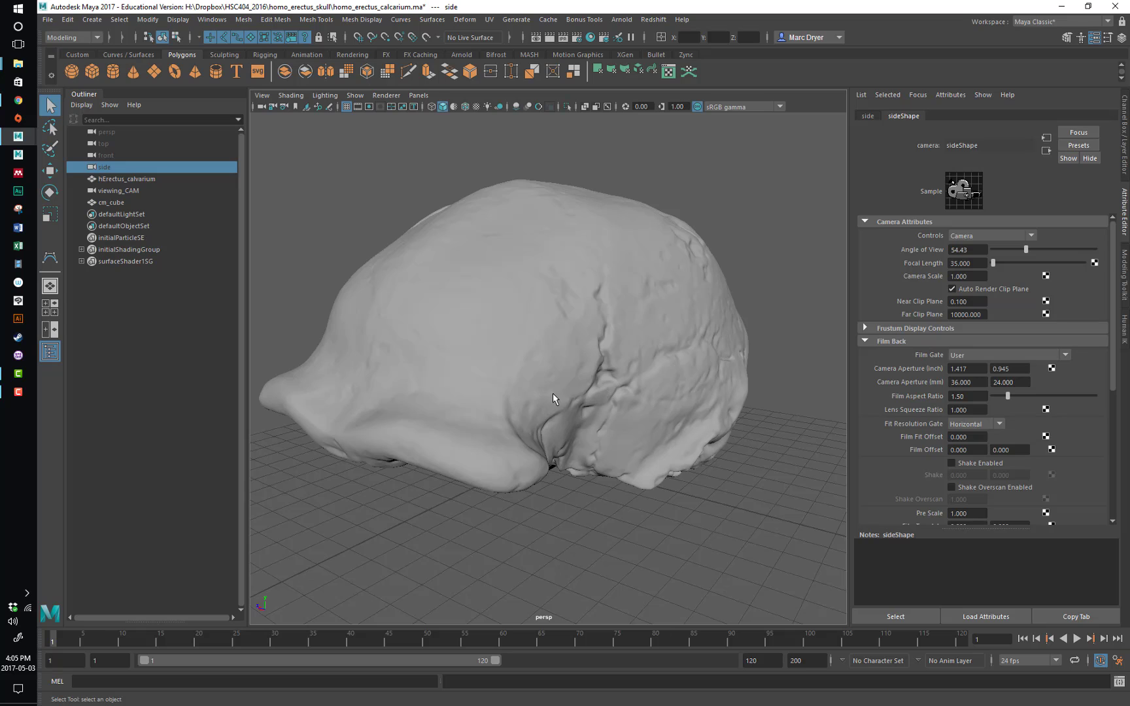
{"action": "left_click_drag", "start_coordinate": [553, 394], "coordinate": [634, 383], "text": "alt"}
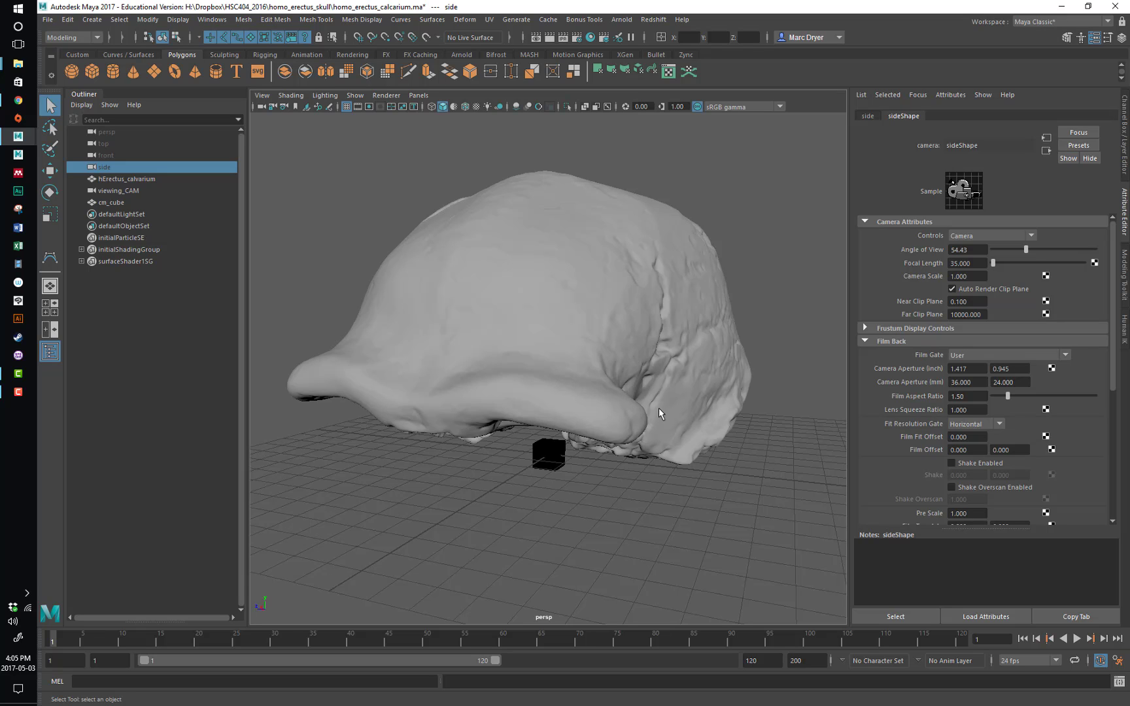
{"action": "middle_click_drag", "start_coordinate": [655, 405], "coordinate": [697, 410], "text": "alt"}
{"action": "scroll", "coordinate": [697, 411], "scroll_direction": "up", "scroll_amount": 2}
{"action": "right_click_drag", "start_coordinate": [697, 405], "coordinate": [520, 401], "text": "alt"}
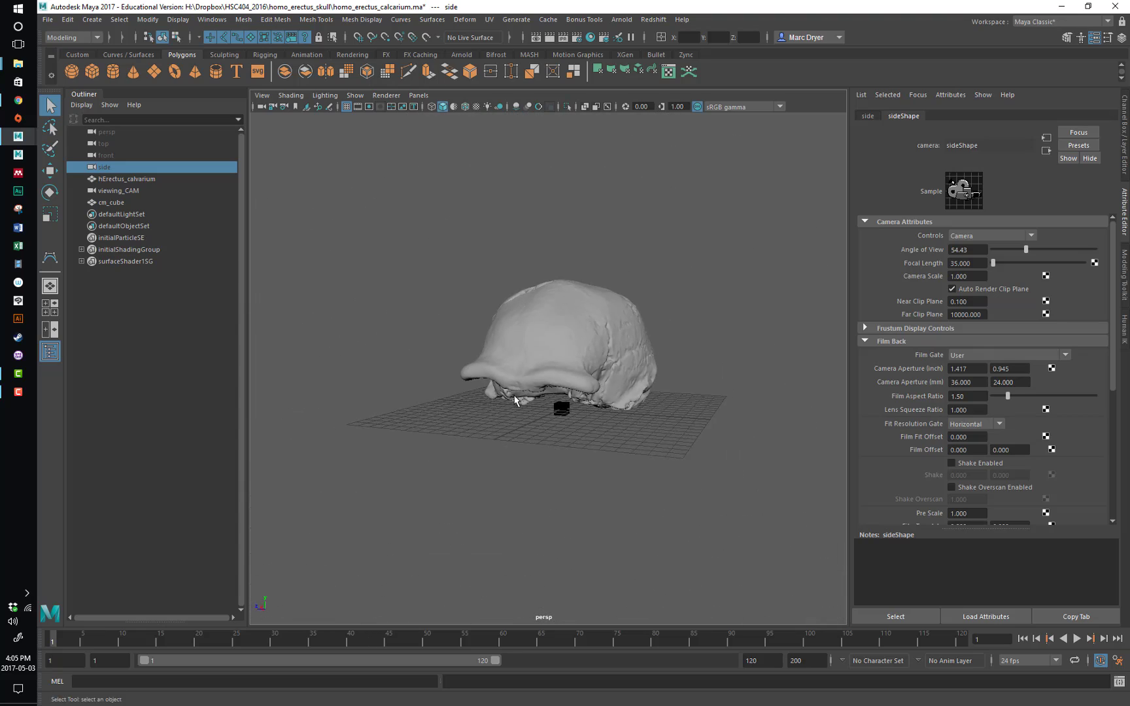
{"action": "left_click_drag", "start_coordinate": [520, 401], "coordinate": [550, 396], "text": "alt"}
- Switch to the side view as the single view, zoom and pan it, and try to tumble it
{"action": "key", "text": "space"}
{"action": "key", "text": "space"}
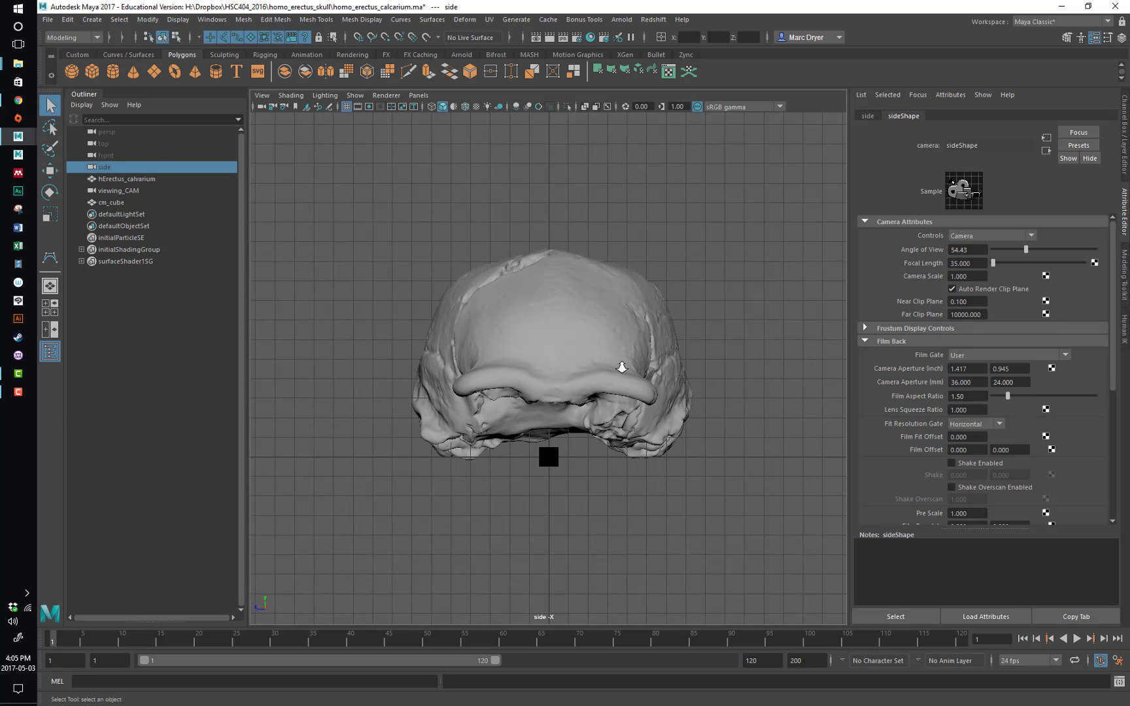
{"action": "right_click_drag", "start_coordinate": [759, 352], "coordinate": [731, 351], "text": "alt"}
{"action": "middle_click_drag", "start_coordinate": [677, 354], "coordinate": [636, 353], "text": "alt"}
{"action": "left_click_drag", "start_coordinate": [628, 353], "coordinate": [577, 357], "text": "alt"}
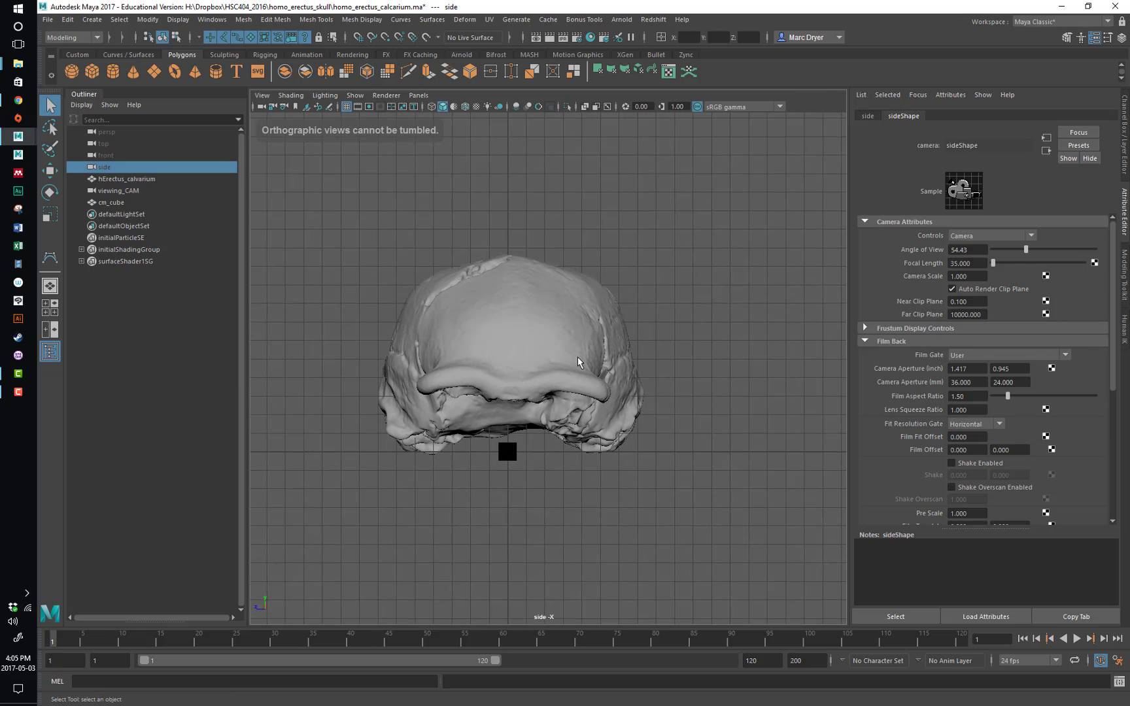
- Switch between the four-view layout and the enlarged side view, ending with the perspective view as the single view
{"action": "key", "text": "space"}
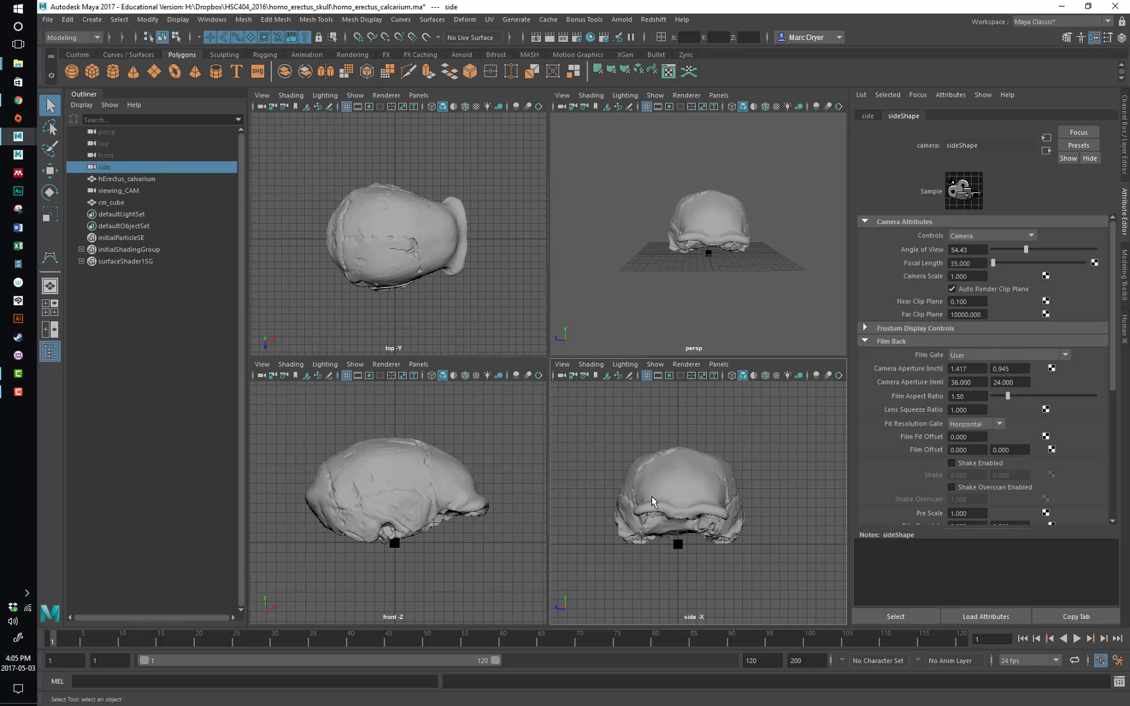
{"action": "key", "text": "space"}
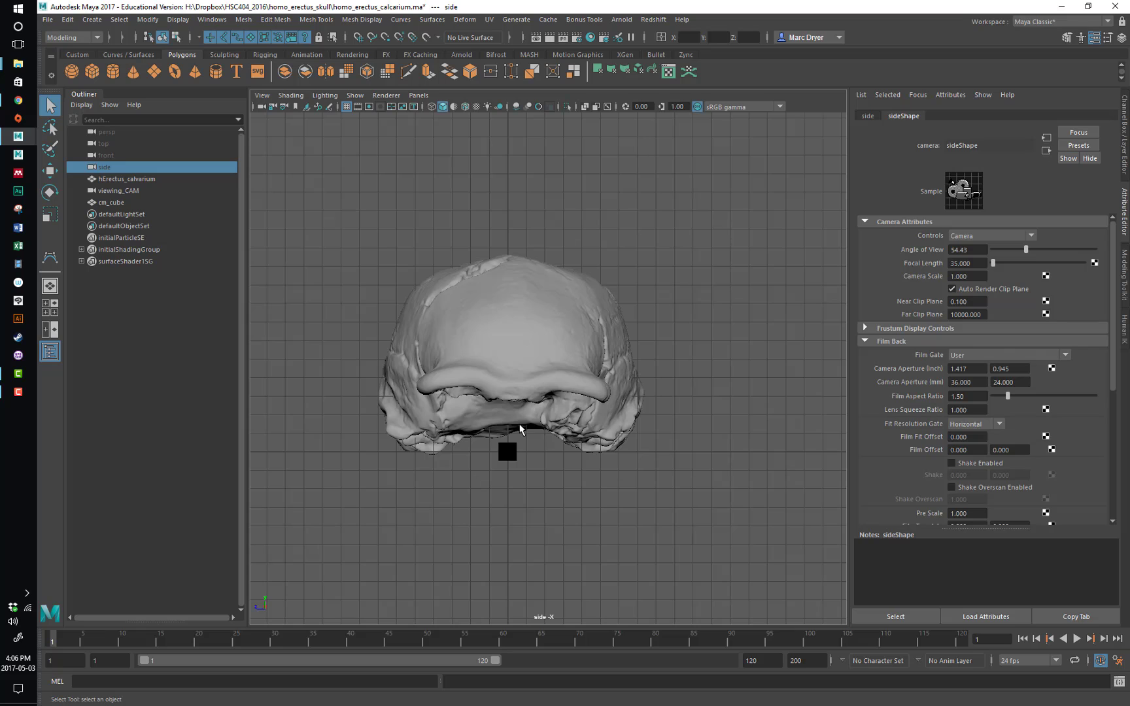
{"action": "key", "text": "space"}
{"action": "key", "text": "space"}
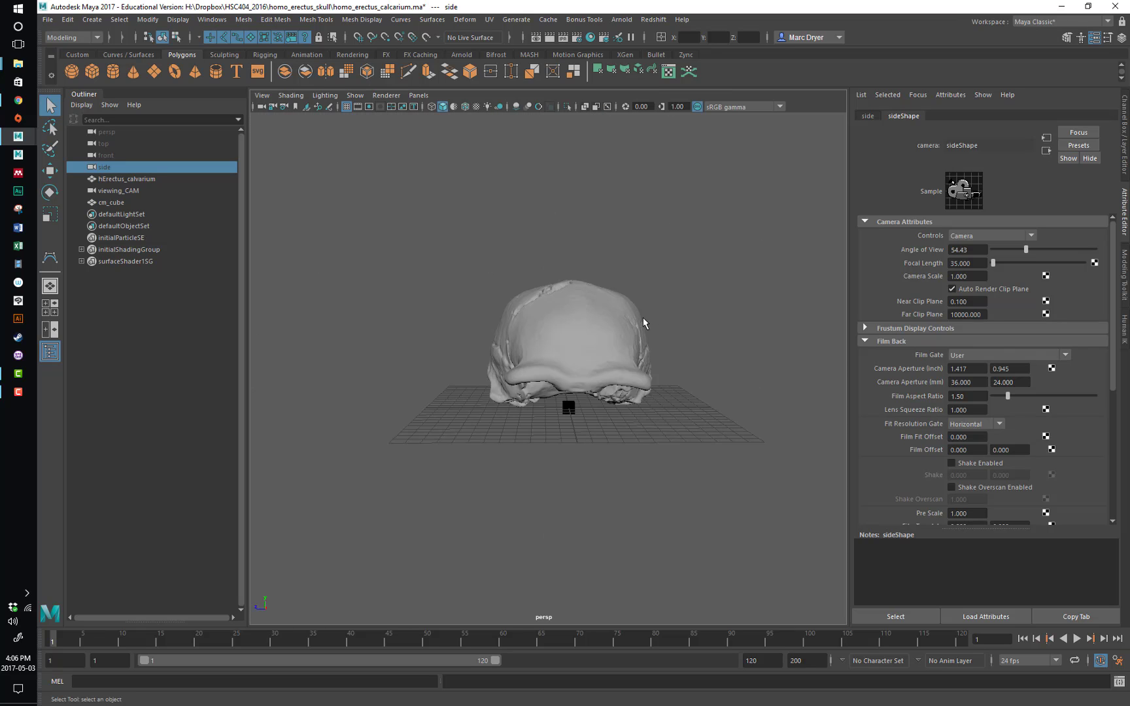
- Find the viewing_CAM camera away from the skull in the perspective view and select it
{"action": "left_click_drag", "start_coordinate": [642, 319], "coordinate": [792, 325], "text": "alt"}
{"action": "middle_click_drag", "start_coordinate": [791, 325], "coordinate": [541, 443], "text": "alt"}
{"action": "right_click_drag", "start_coordinate": [575, 440], "coordinate": [814, 437], "text": "alt"}
{"action": "middle_click_drag", "start_coordinate": [654, 431], "coordinate": [408, 522], "text": "alt"}
{"action": "right_click_drag", "start_coordinate": [408, 521], "coordinate": [991, 492], "text": "alt"}
{"action": "middle_click_drag", "start_coordinate": [724, 404], "coordinate": [735, 394], "text": "alt"}
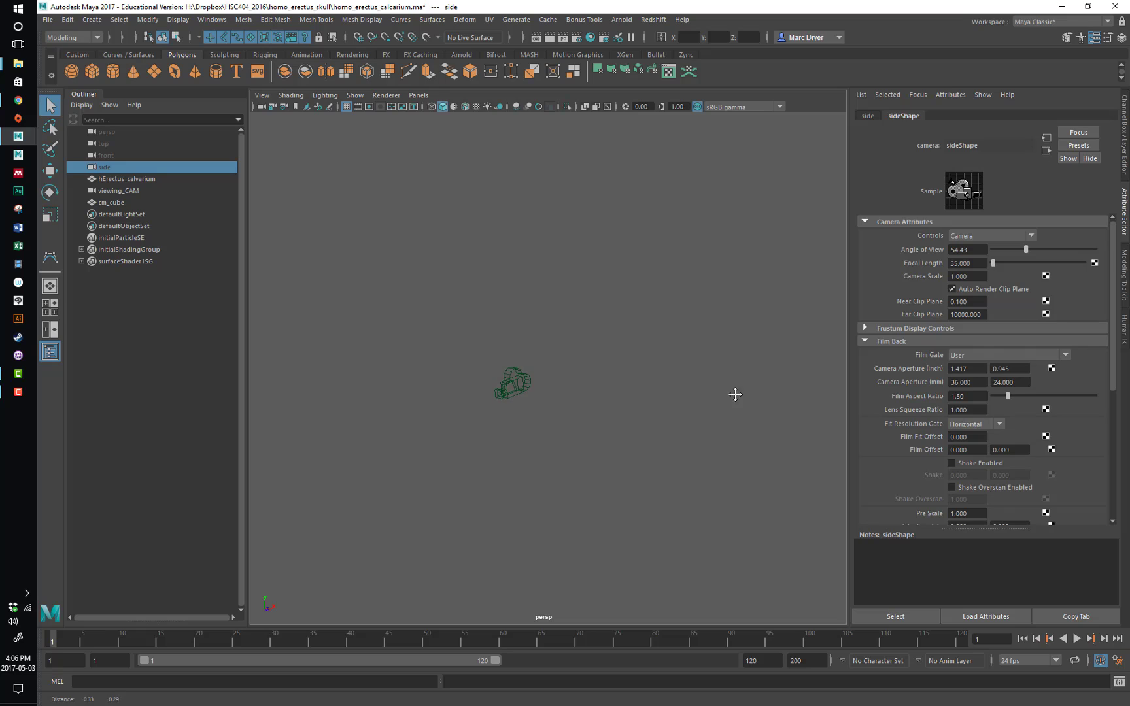
{"action": "left_click", "coordinate": [502, 376]}
{"action": "right_click_drag", "start_coordinate": [400, 451], "coordinate": [374, 449], "text": "alt"}
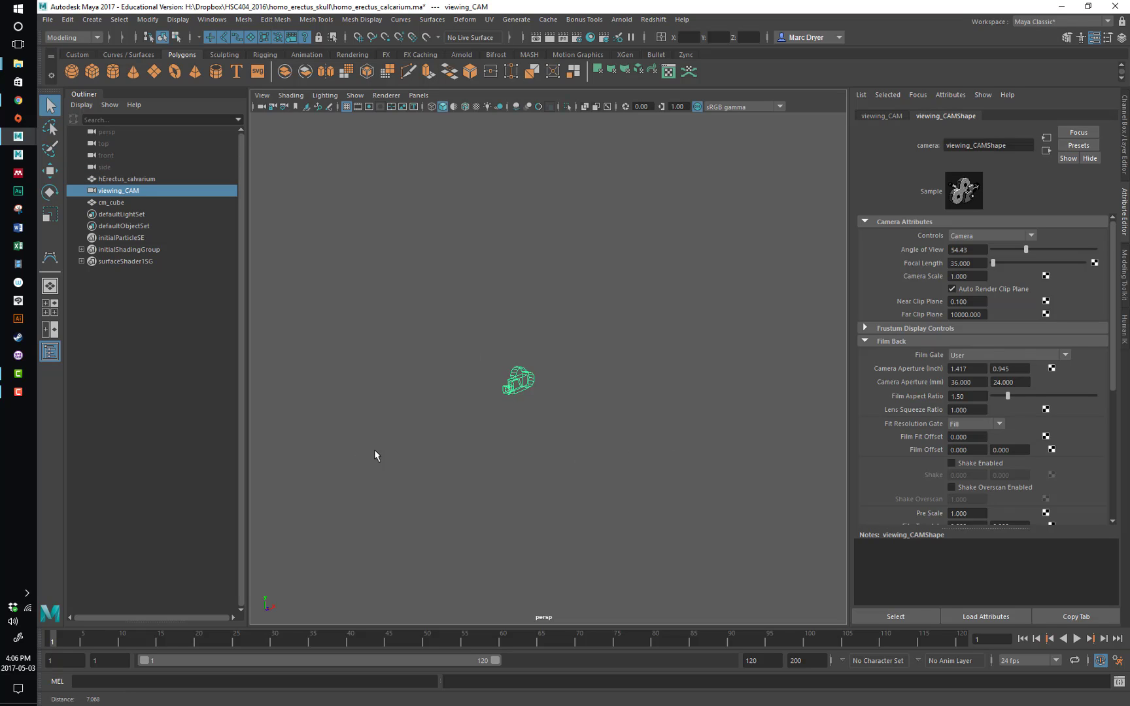
- Bring the skull and the selected camera into view together and return to the four-view layout
{"action": "middle_click_drag", "start_coordinate": [610, 365], "coordinate": [649, 350], "text": "alt"}
{"action": "right_click_drag", "start_coordinate": [665, 374], "coordinate": [394, 377], "text": "alt"}
{"action": "left_click_drag", "start_coordinate": [654, 379], "coordinate": [550, 390], "text": "alt"}
{"action": "middle_click_drag", "start_coordinate": [555, 390], "coordinate": [441, 404], "text": "alt"}
{"action": "key", "text": "space"}
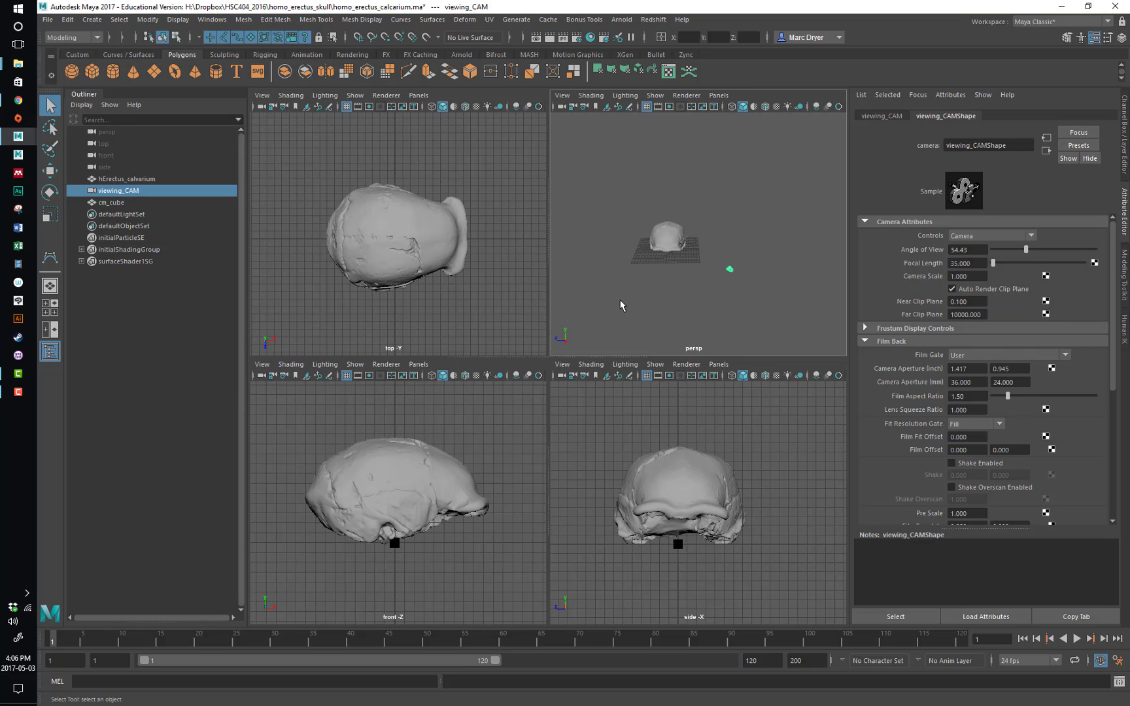
- Turn the perspective view to look down on the scene and frame all objects in it
{"action": "left_click_drag", "start_coordinate": [670, 309], "coordinate": [639, 335], "text": "alt"}
{"action": "left_click_drag", "start_coordinate": [598, 283], "coordinate": [589, 284], "text": "alt"}
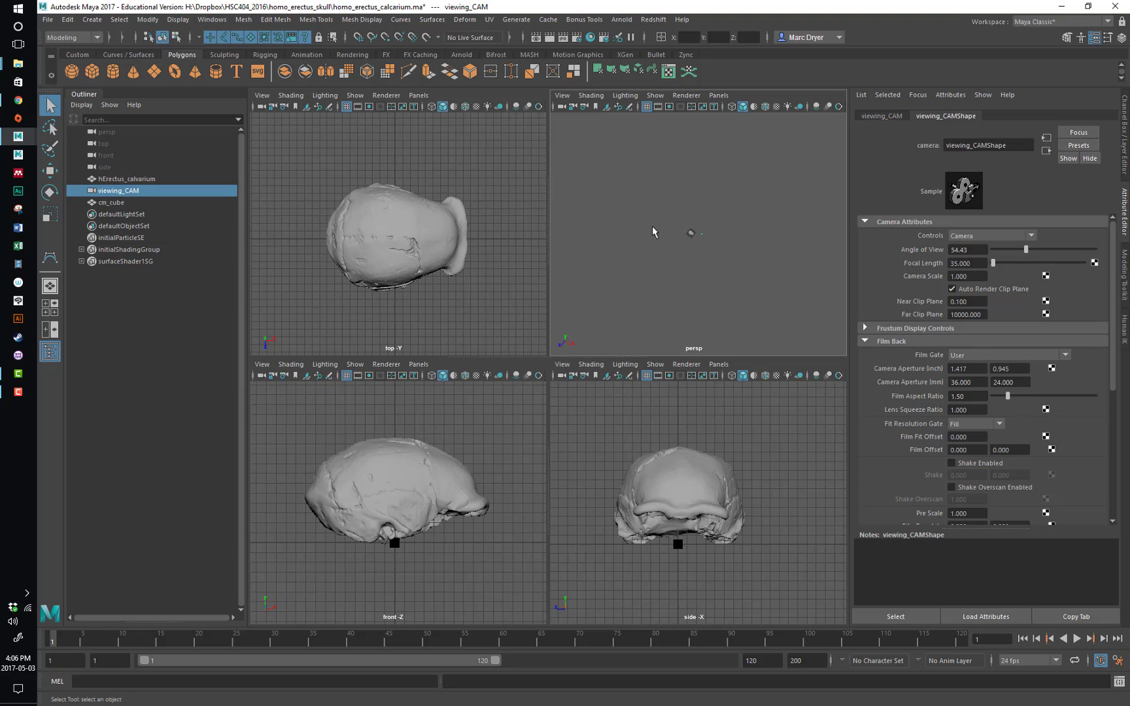
{"action": "key", "text": "a"}
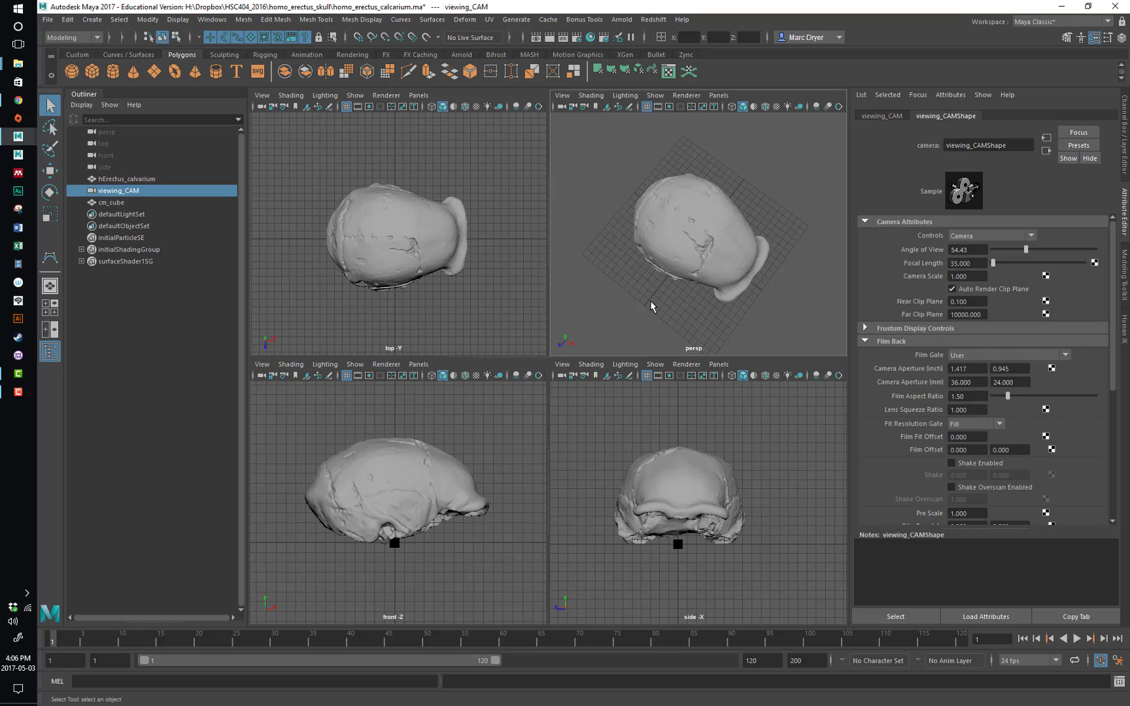
- Frame the selected viewing_CAM in the perspective view and practise deselecting and reselecting it there
{"action": "left_click_drag", "start_coordinate": [648, 301], "coordinate": [654, 259], "text": "alt"}
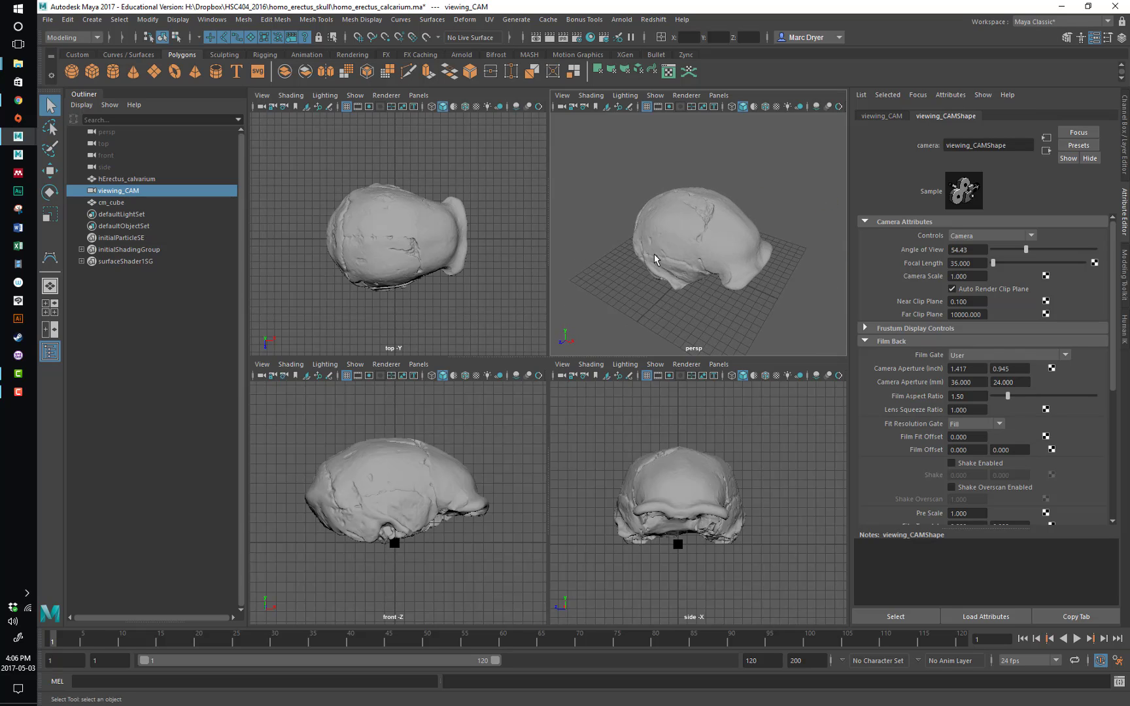
{"action": "key", "text": "f"}
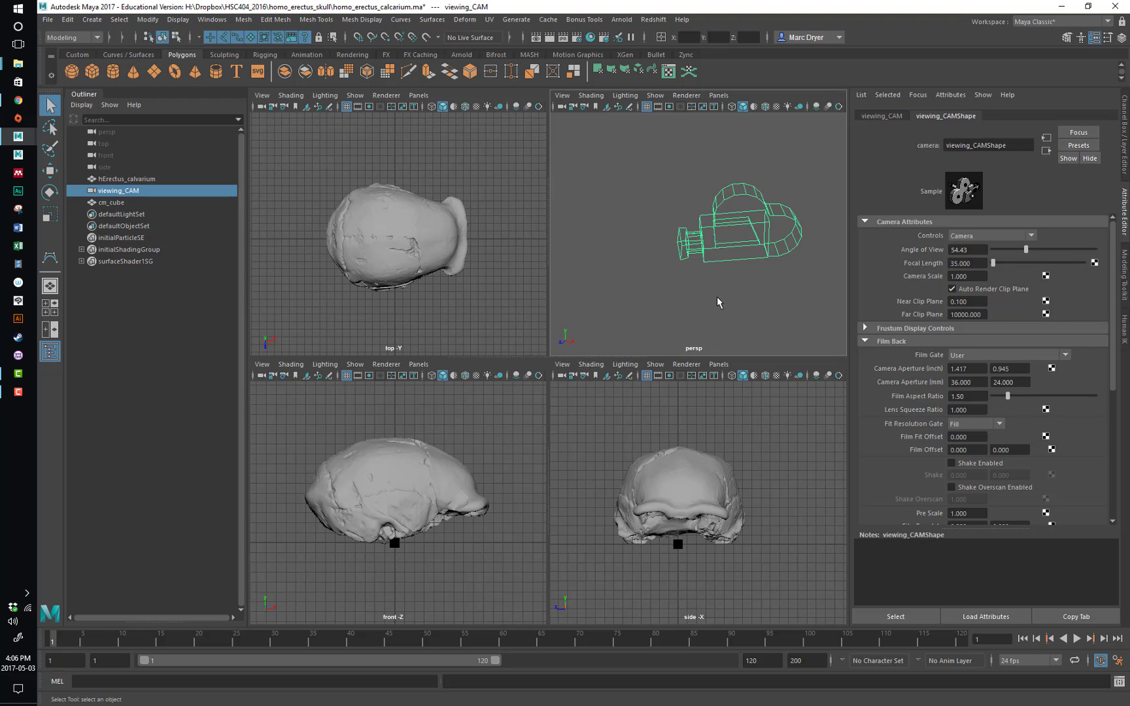
{"action": "left_click", "coordinate": [710, 322]}
{"action": "left_click_drag", "start_coordinate": [667, 197], "coordinate": [739, 268]}
{"action": "left_click", "coordinate": [709, 244]}
{"action": "left_click", "coordinate": [714, 248]}
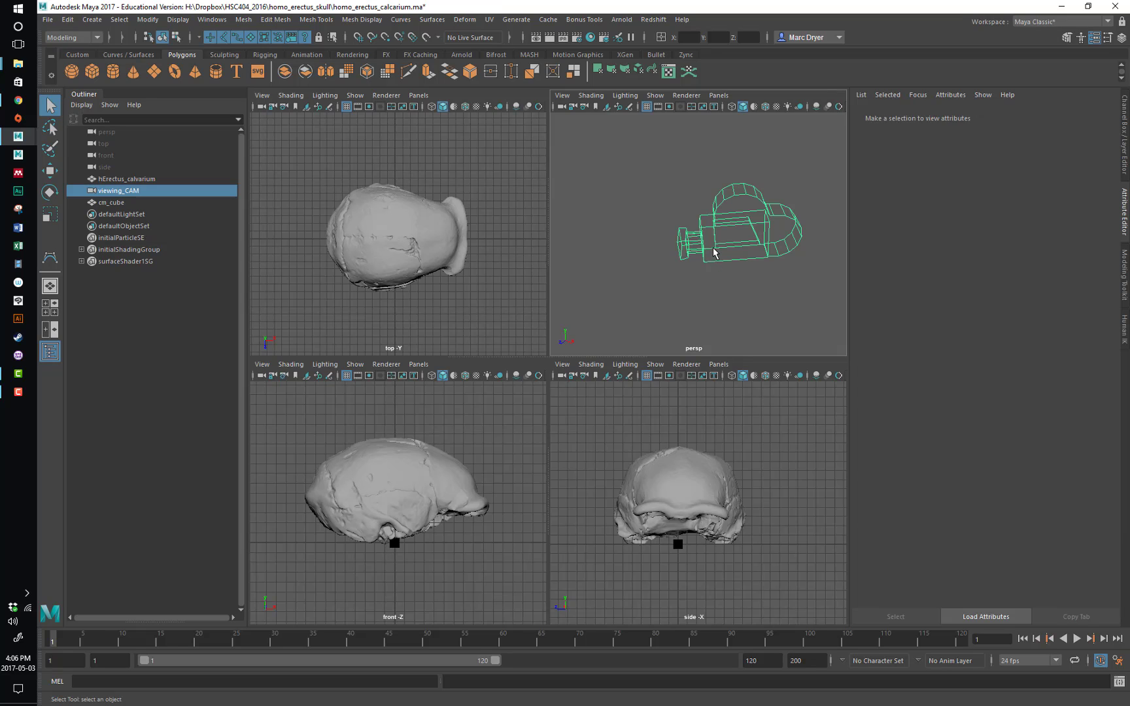
- Select cm_cube, viewing_CAM and finally hErectus_calvarium by name in the Outliner
{"action": "left_click", "coordinate": [123, 203]}
{"action": "left_click", "coordinate": [124, 191]}
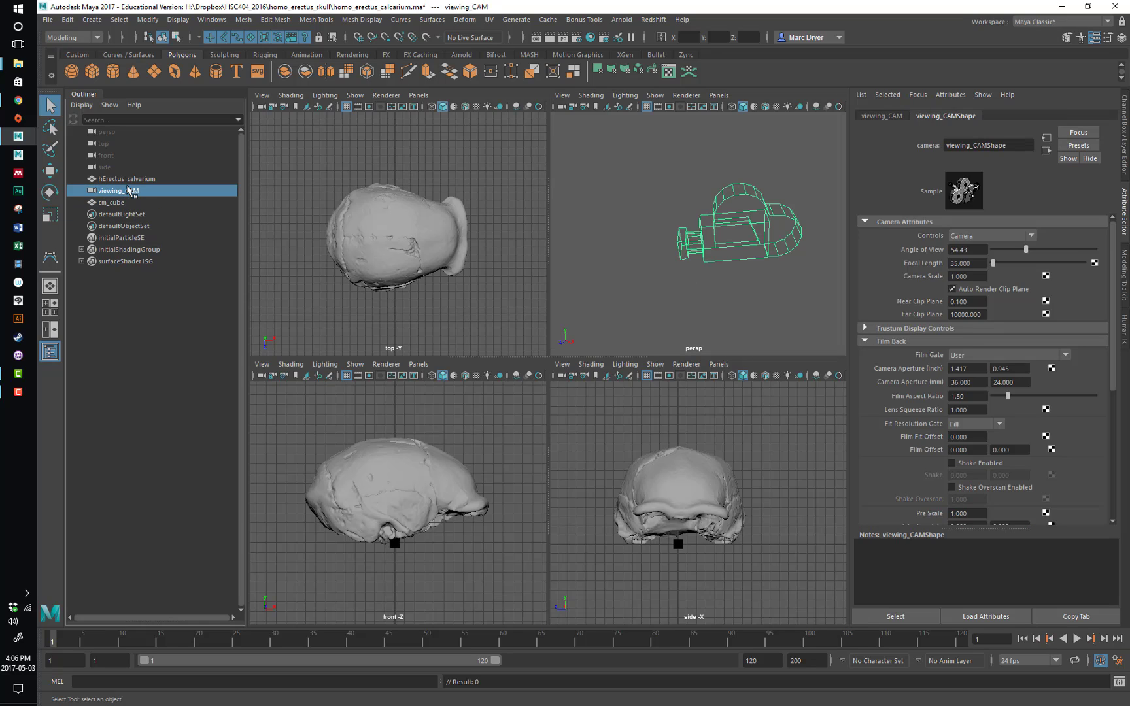
{"action": "left_click", "coordinate": [128, 179]}
{"action": "right_click_drag", "start_coordinate": [701, 282], "coordinate": [565, 267], "text": "alt"}
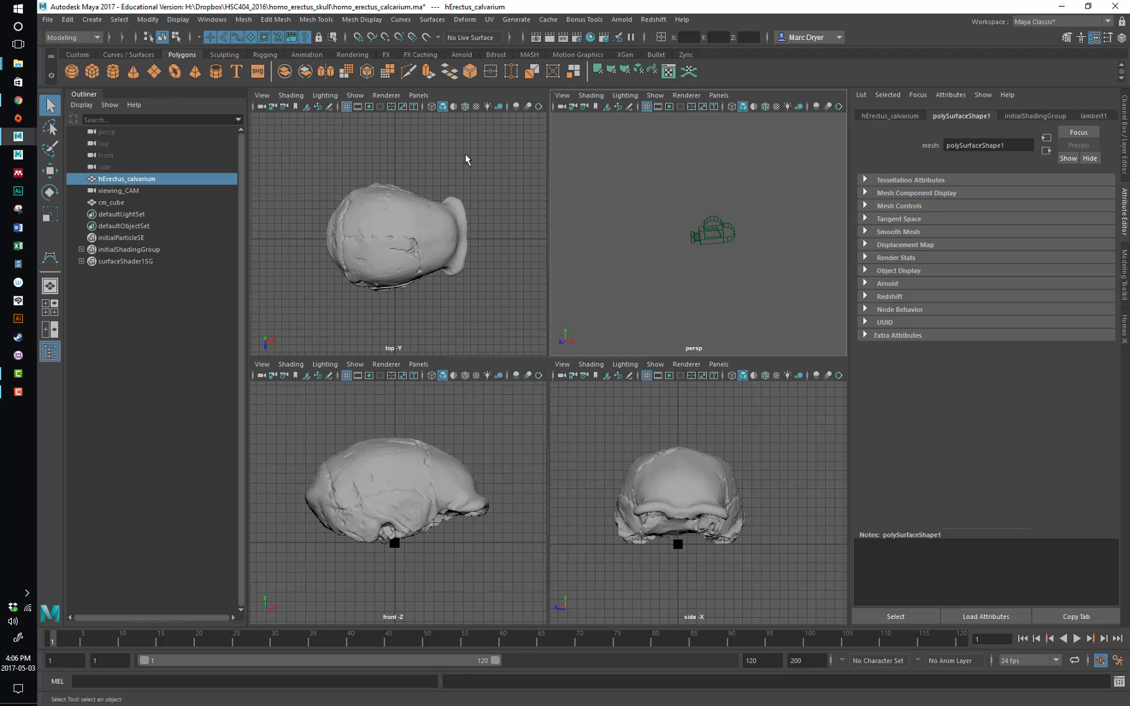
- Turn on selection highlighting in the top and front views, selecting the skull in the front view
{"action": "left_click", "coordinate": [357, 97]}
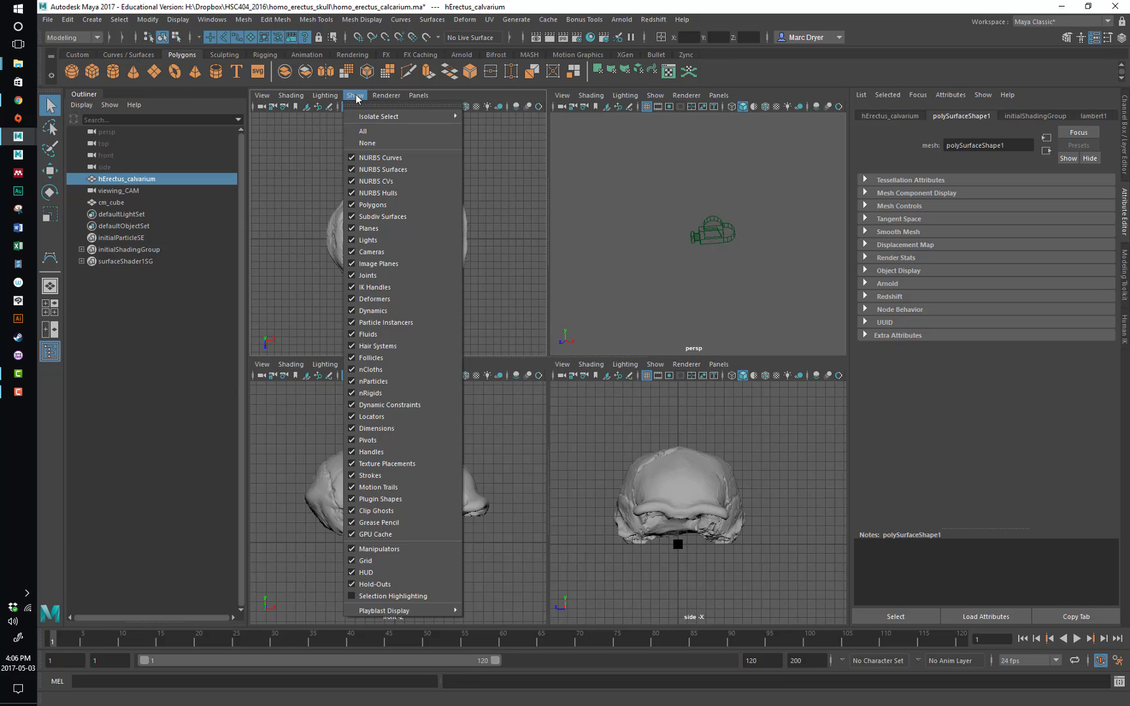
{"action": "left_click", "coordinate": [409, 598]}
{"action": "left_click", "coordinate": [355, 364]}
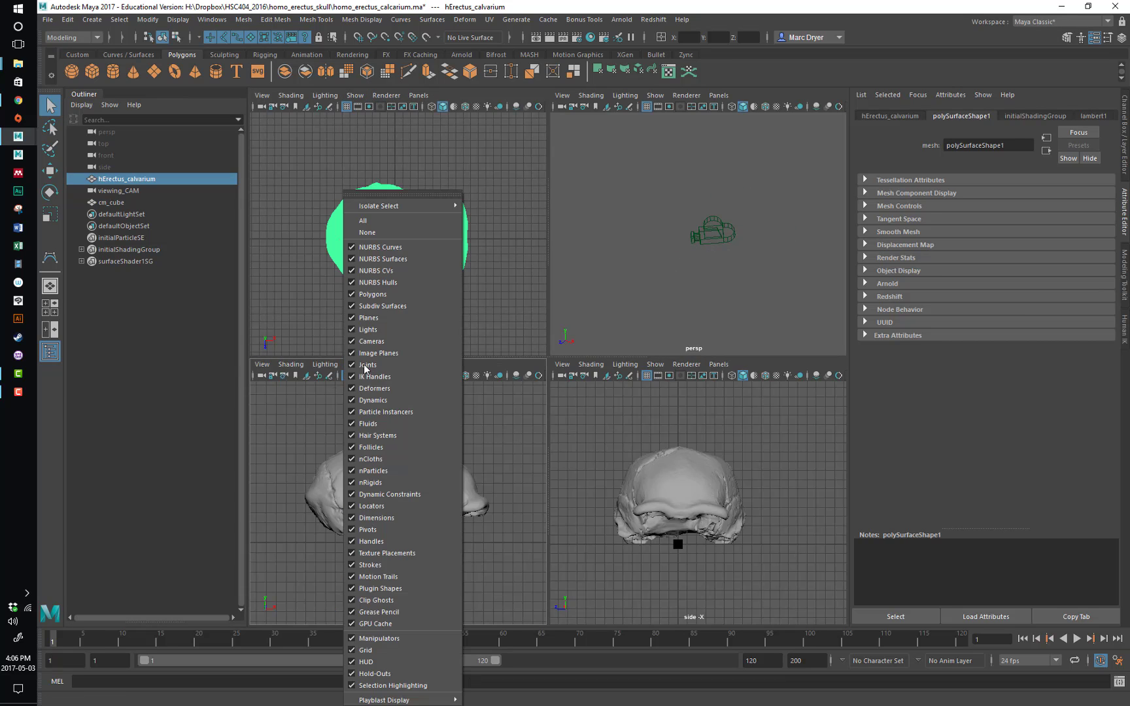
{"action": "left_click", "coordinate": [262, 596]}
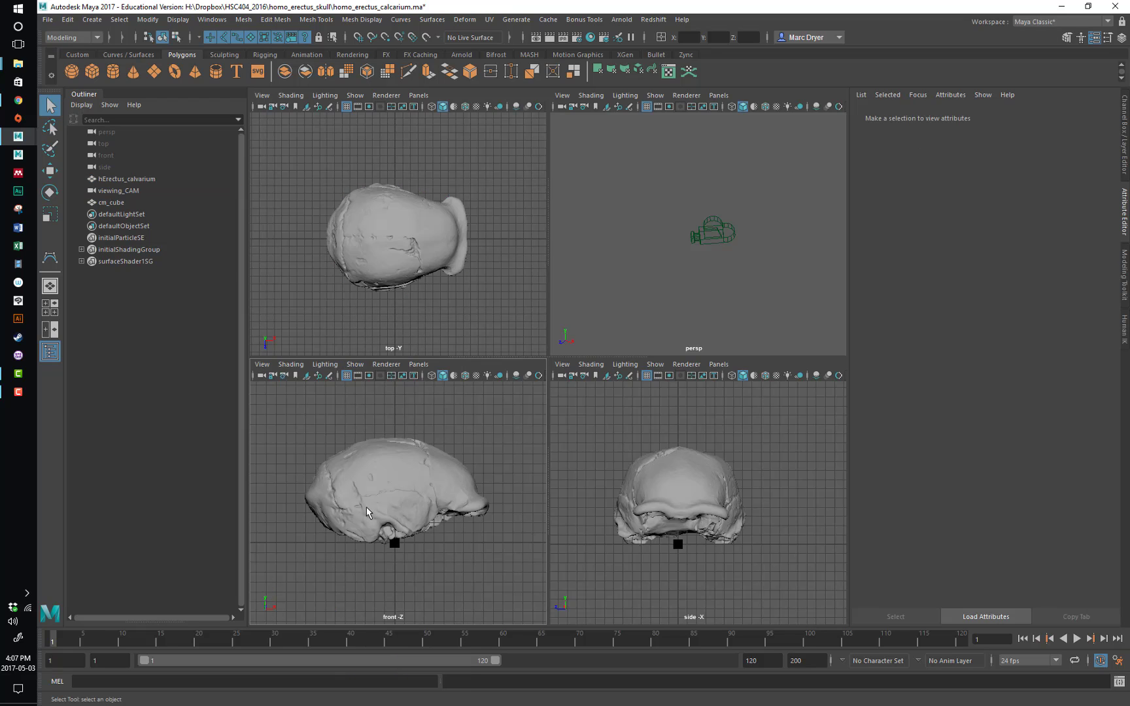
{"action": "left_click", "coordinate": [371, 506]}
{"action": "left_click", "coordinate": [355, 365]}
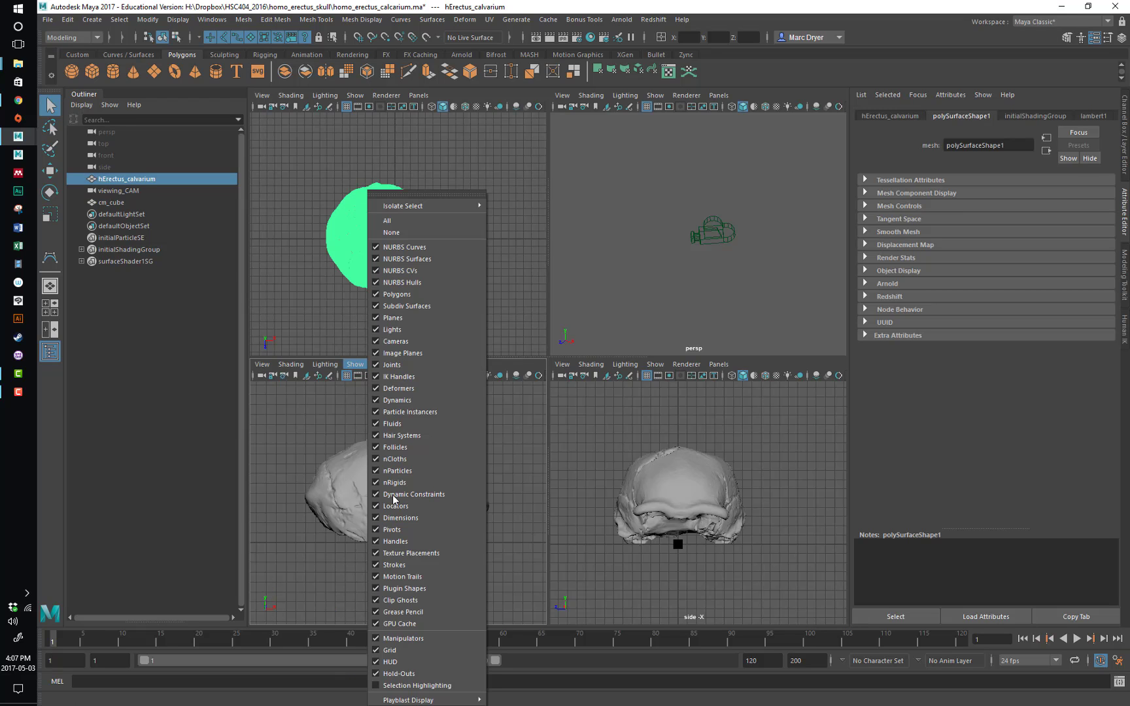
{"action": "left_click", "coordinate": [414, 685]}
- Turn on selection highlighting in the side view and select the skull there
{"action": "left_click", "coordinate": [629, 410]}
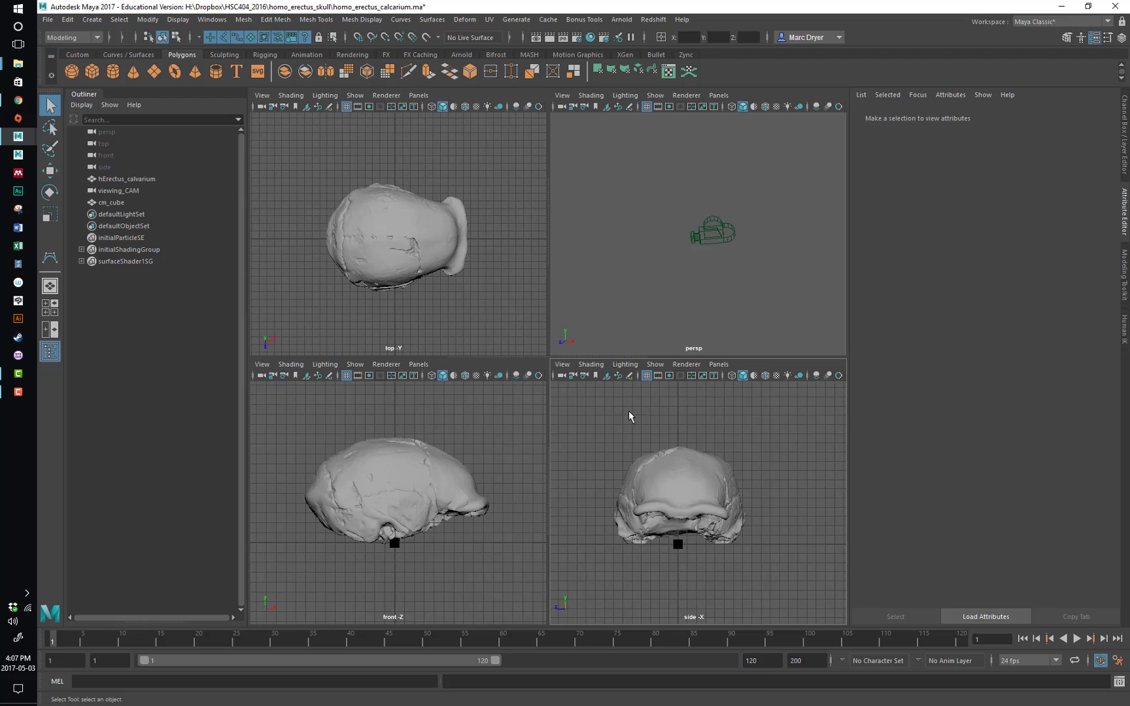
{"action": "left_click", "coordinate": [655, 364]}
{"action": "left_click", "coordinate": [657, 685]}
{"action": "left_click", "coordinate": [655, 364]}
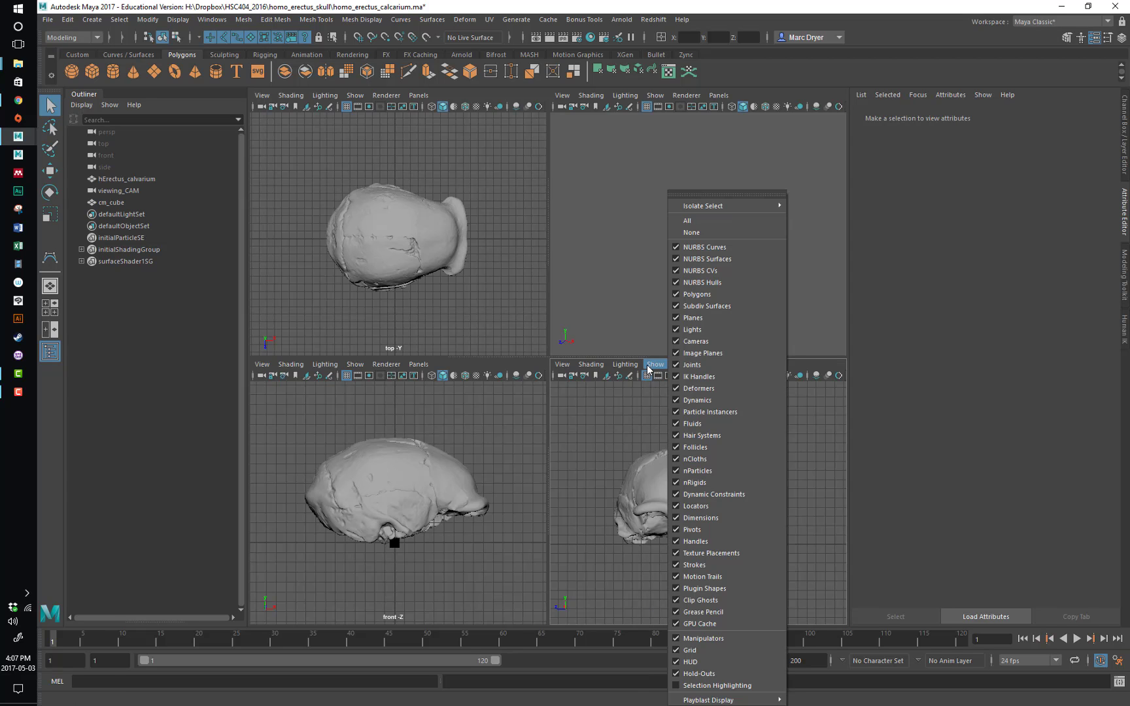
{"action": "left_click", "coordinate": [713, 685]}
{"action": "left_click", "coordinate": [713, 521]}
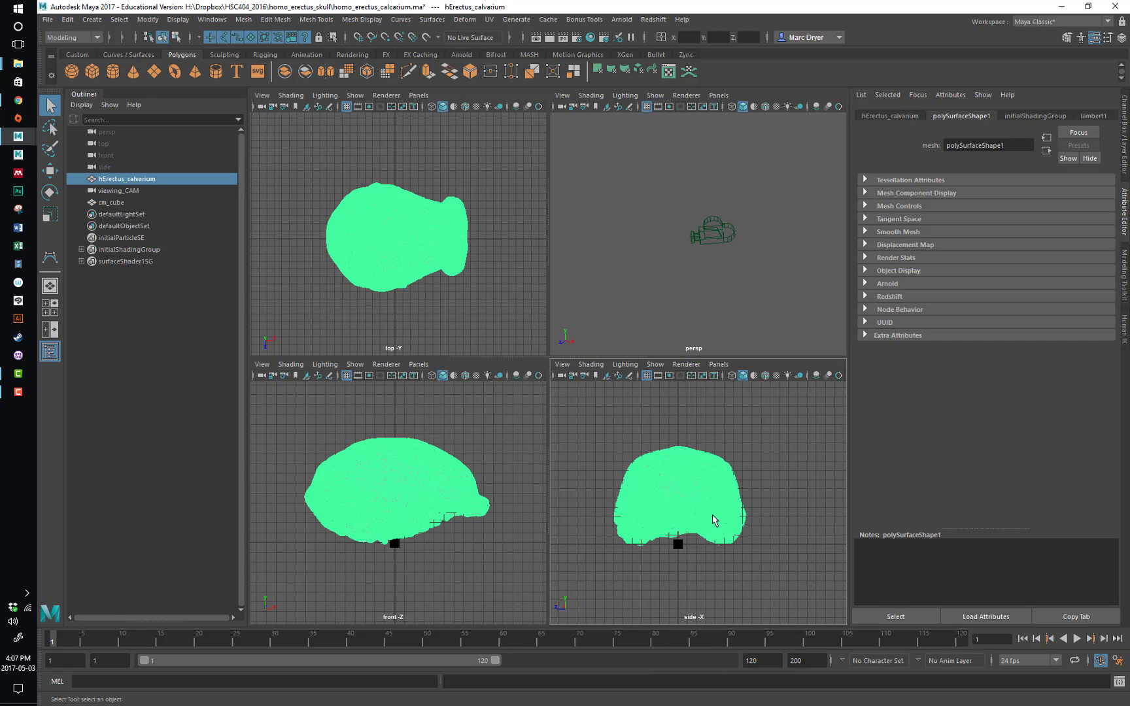
- Enlarge the skull in the top view to inspect its highlighted wireframe
{"action": "left_click", "coordinate": [442, 223]}
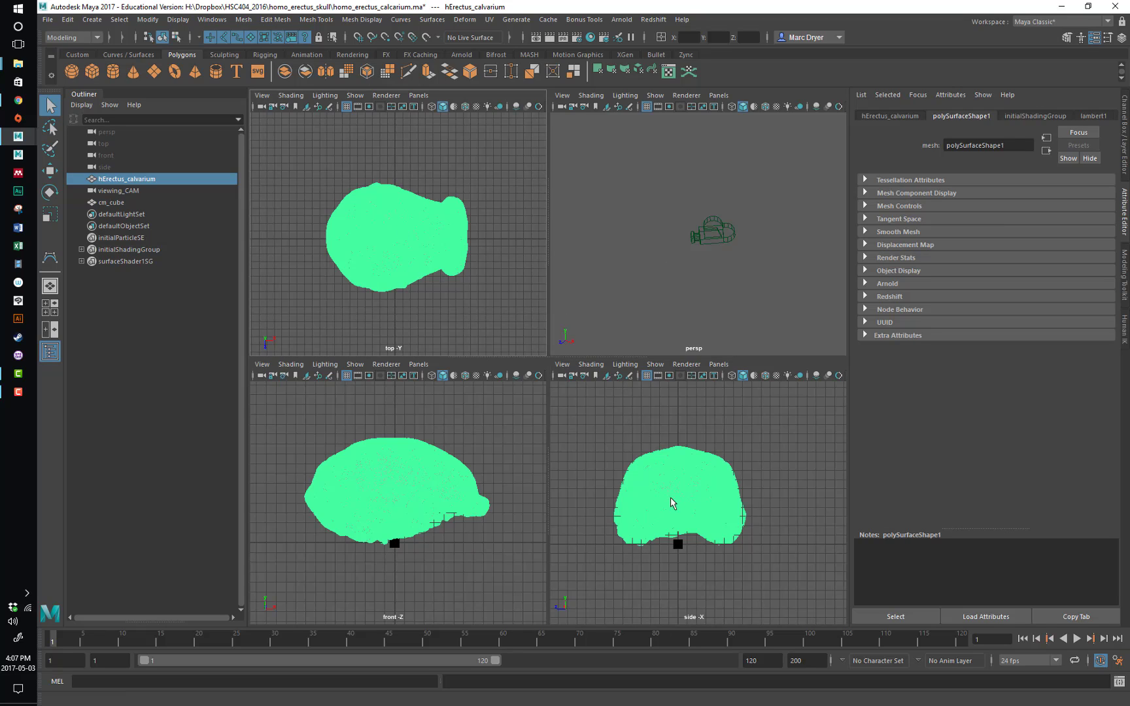
{"action": "scroll", "coordinate": [512, 265], "scroll_direction": "up", "scroll_amount": 10}
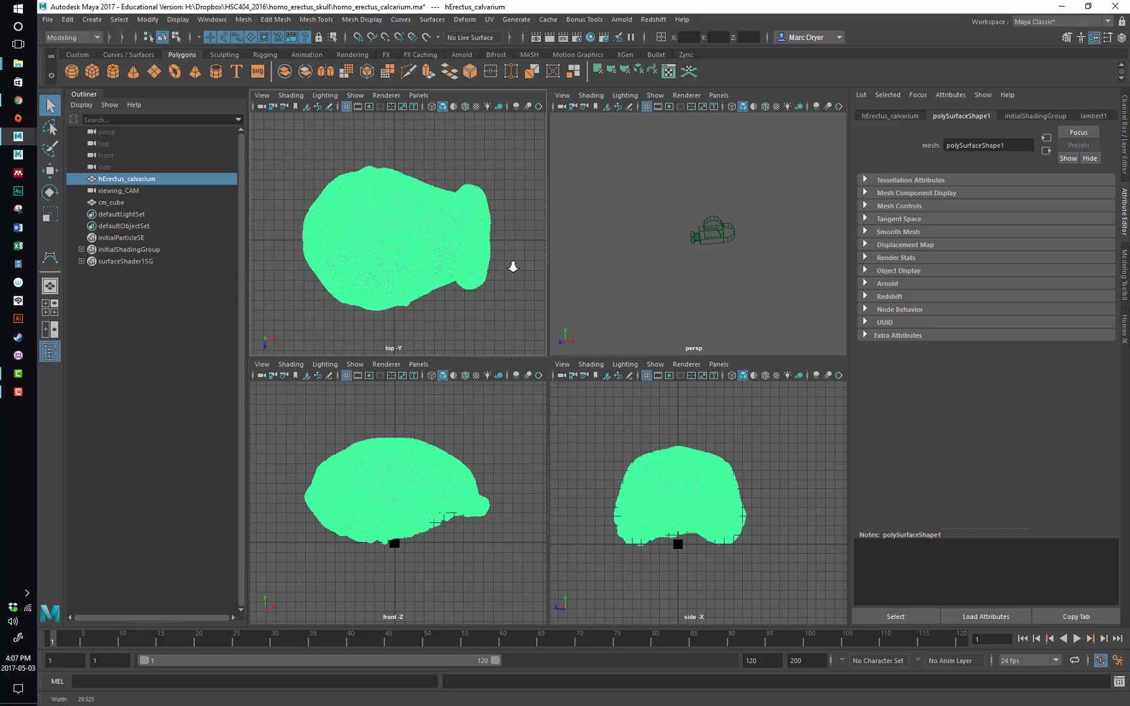
{"action": "right_click_drag", "start_coordinate": [451, 269], "coordinate": [380, 250], "text": "alt"}
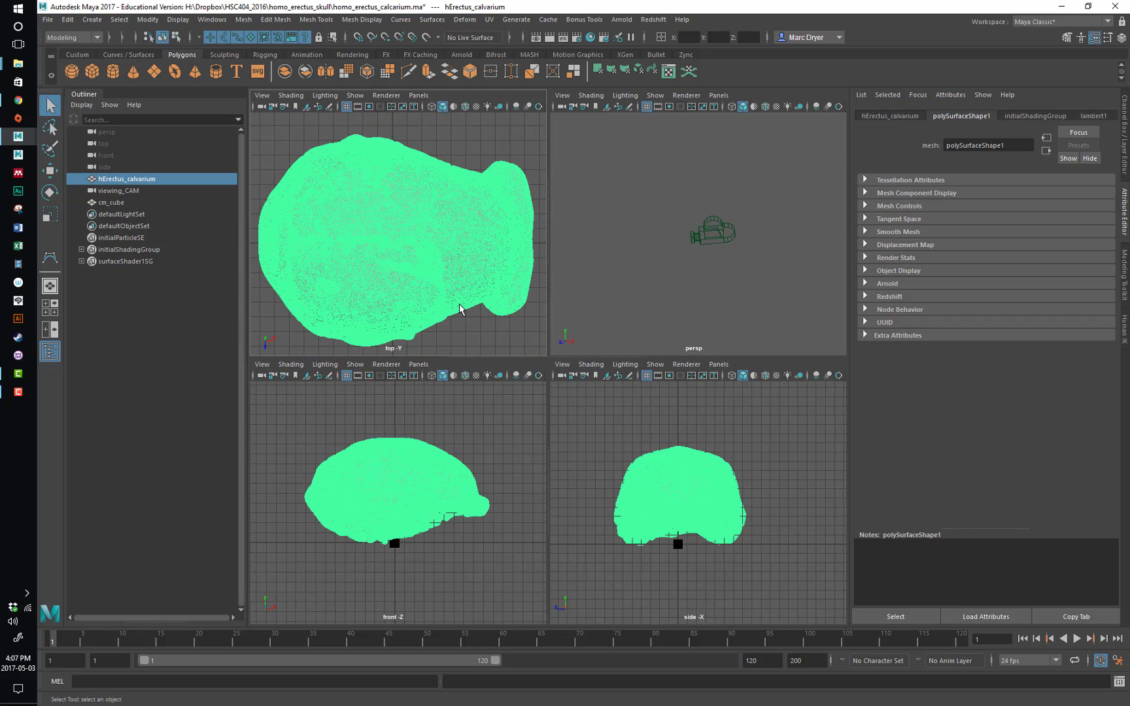
- Switch the selection from viewing_CAM back to the skull and frame it in an enlarged perspective view
{"action": "left_click", "coordinate": [123, 191]}
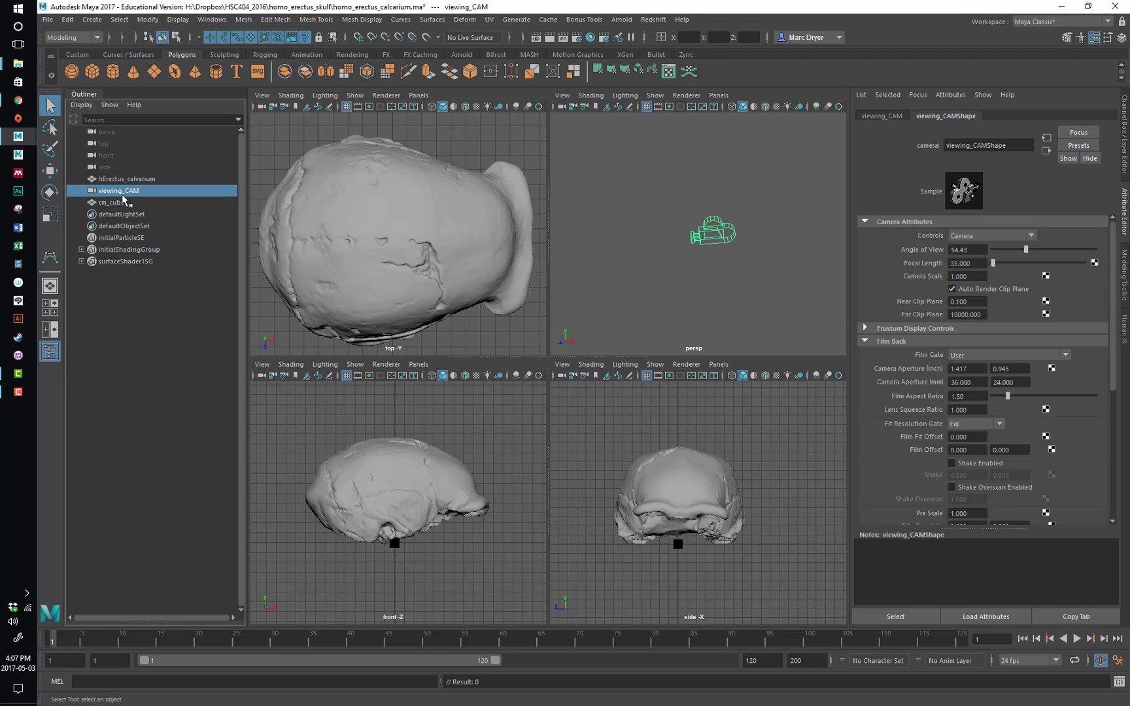
{"action": "left_click_drag", "start_coordinate": [585, 133], "coordinate": [772, 349]}
{"action": "left_click_drag", "start_coordinate": [751, 443], "coordinate": [660, 514]}
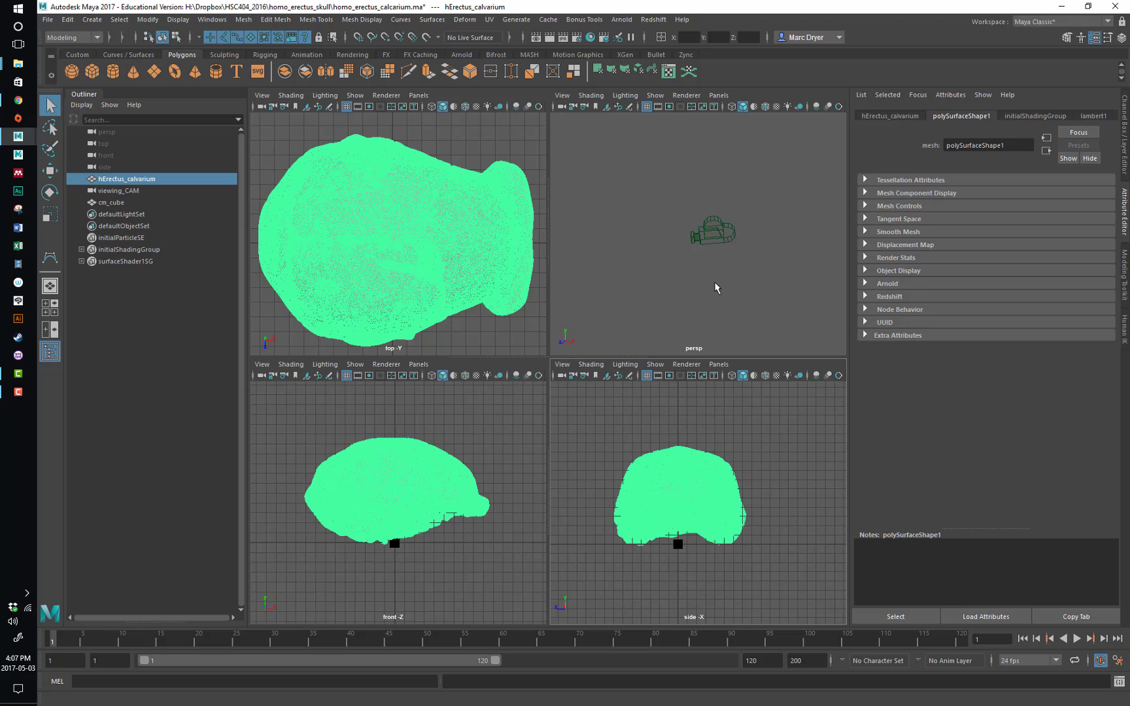
{"action": "key", "text": "space"}
{"action": "key", "text": "f"}
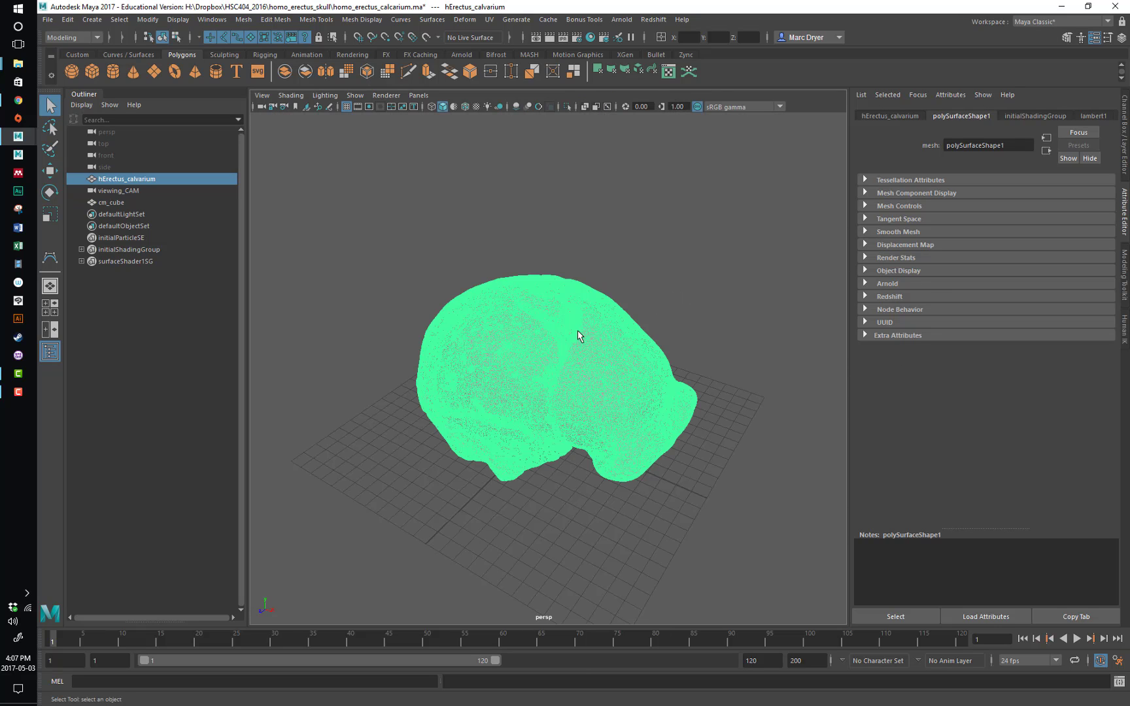
- Hide the perspective view's grid and inspect the skull's underside and the black cube up close
{"action": "left_click_drag", "start_coordinate": [582, 343], "coordinate": [516, 320], "text": "alt"}
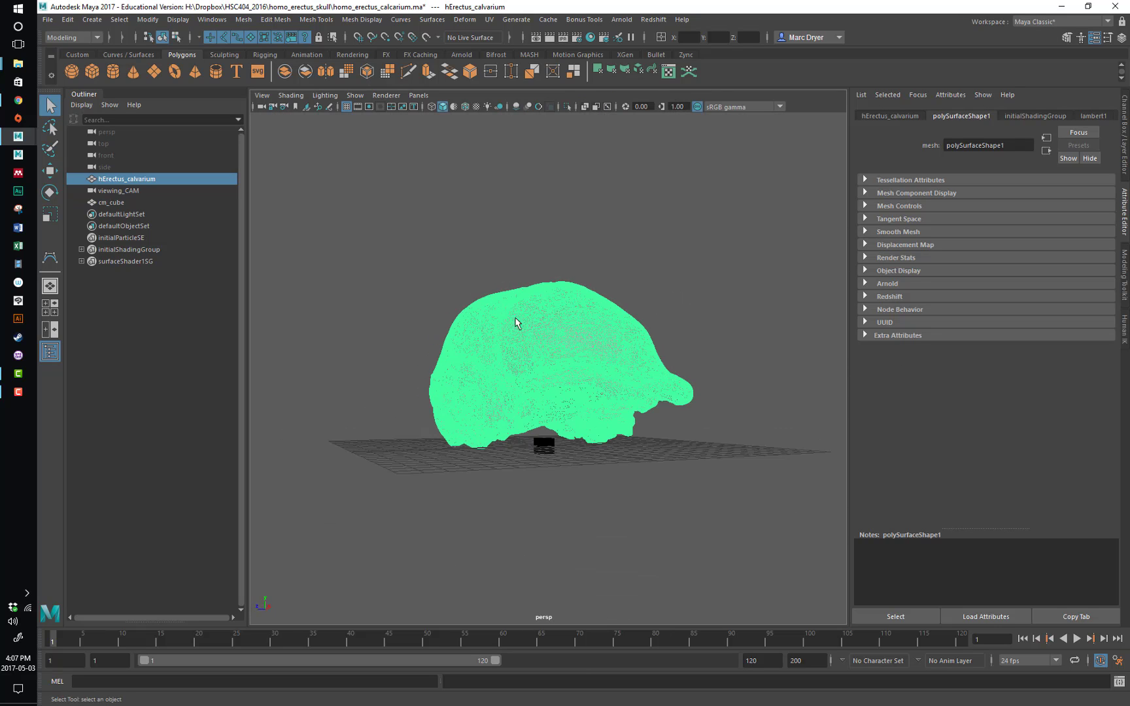
{"action": "left_click", "coordinate": [347, 107]}
{"action": "right_click_drag", "start_coordinate": [483, 401], "coordinate": [602, 320], "text": "alt"}
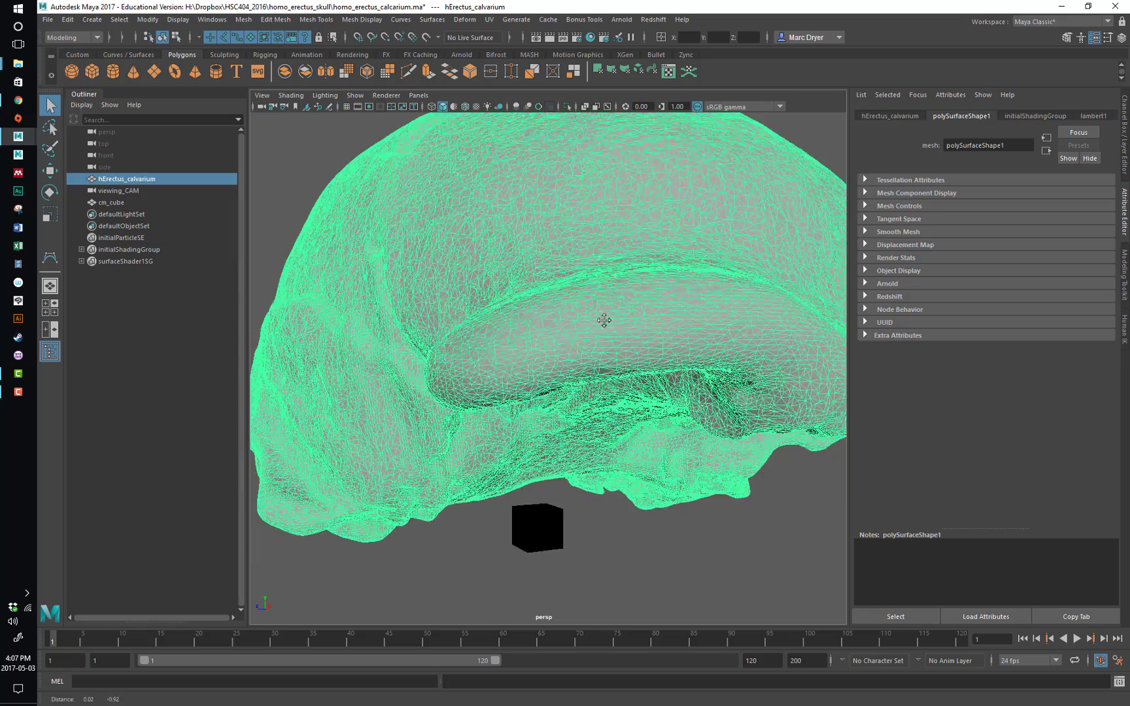
{"action": "left_click_drag", "start_coordinate": [603, 320], "coordinate": [607, 294], "text": "alt"}
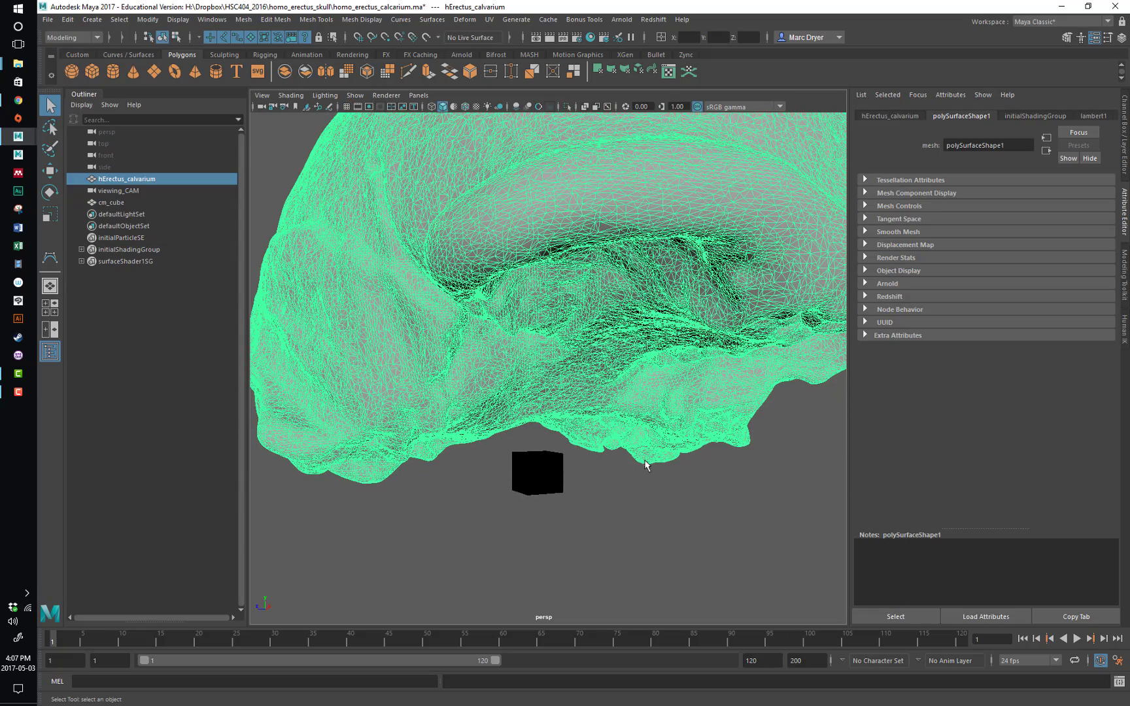
- Select only the black cm_cube below the skull and bring the whole skull back into view
{"action": "left_click", "coordinate": [667, 500]}
{"action": "left_click", "coordinate": [647, 445]}
{"action": "left_click", "coordinate": [536, 489]}
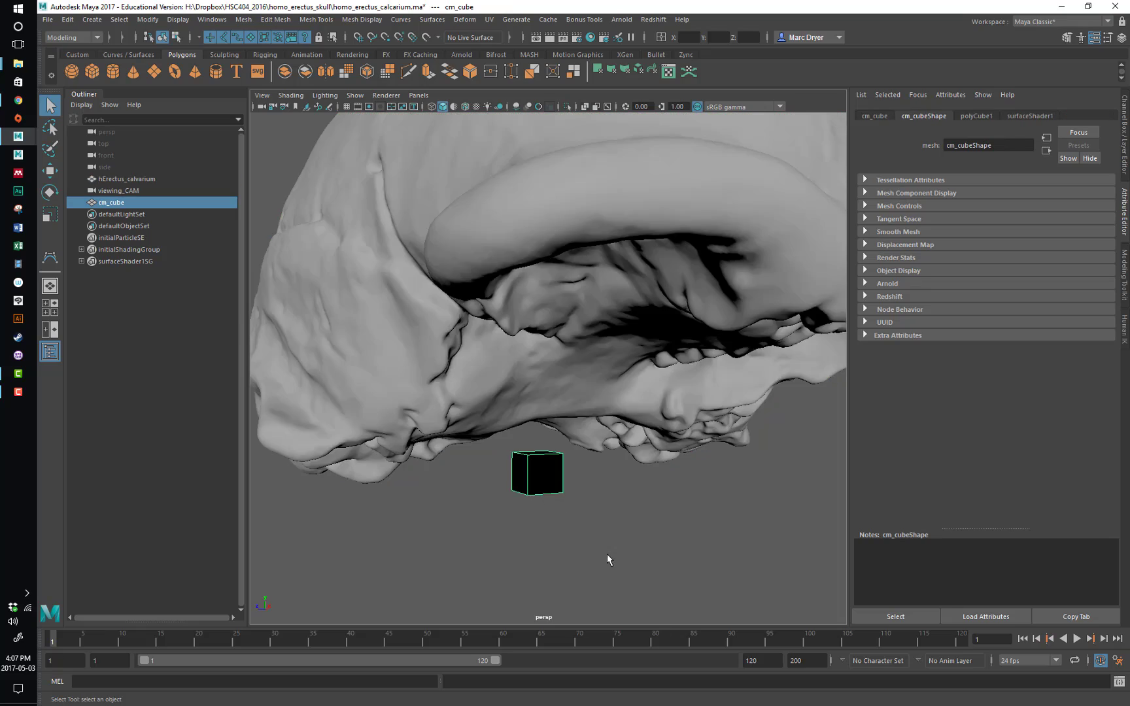
{"action": "left_click_drag", "start_coordinate": [608, 556], "coordinate": [635, 531], "text": "alt"}
{"action": "right_click_drag", "start_coordinate": [676, 509], "coordinate": [498, 499], "text": "alt"}
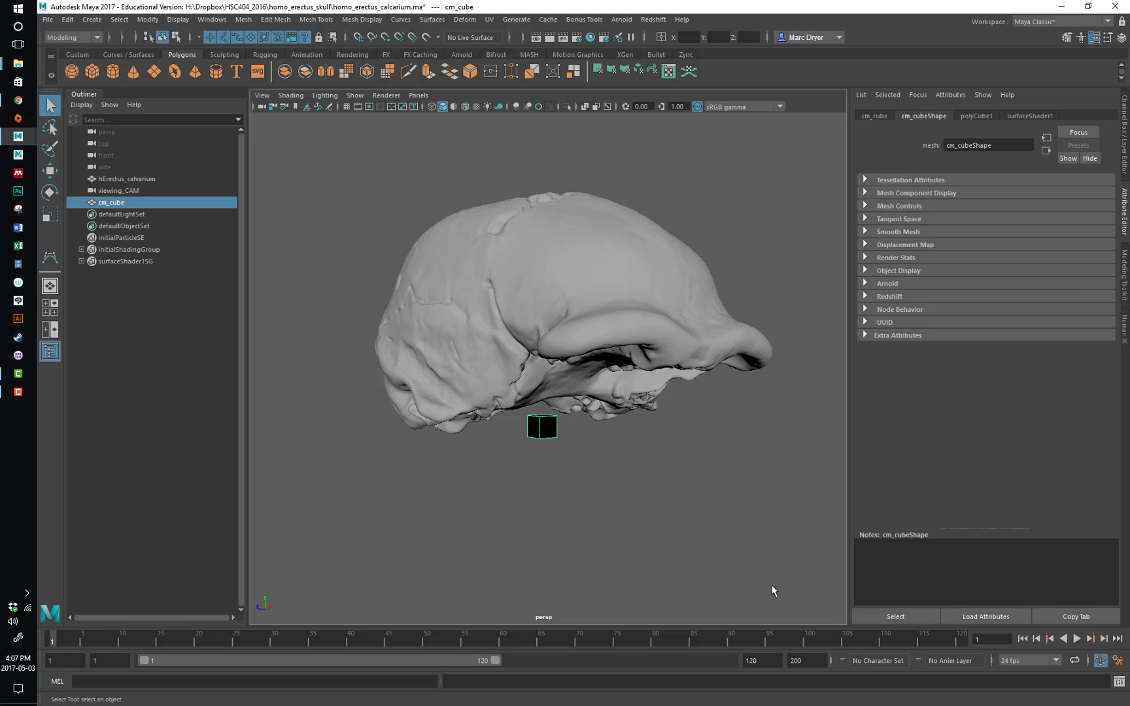
- Marquee-select the skull and cube together, then select the cube alone and add the skull to the selection
{"action": "left_click_drag", "start_coordinate": [772, 587], "coordinate": [353, 160]}
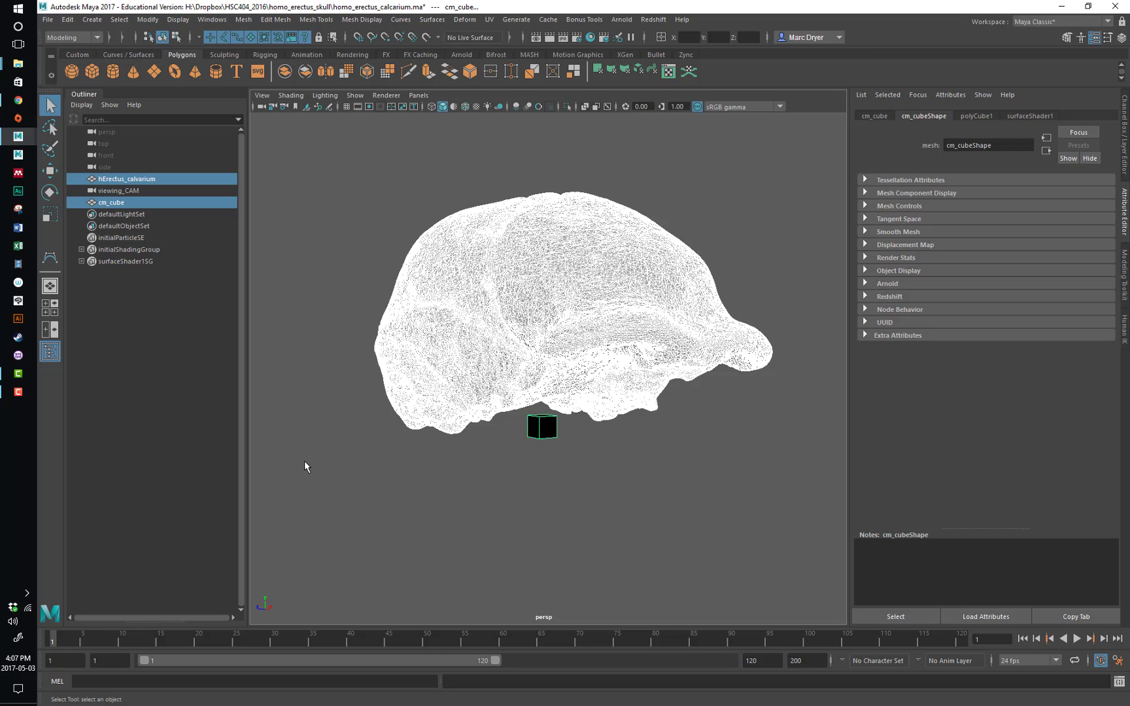
{"action": "left_click", "coordinate": [544, 436]}
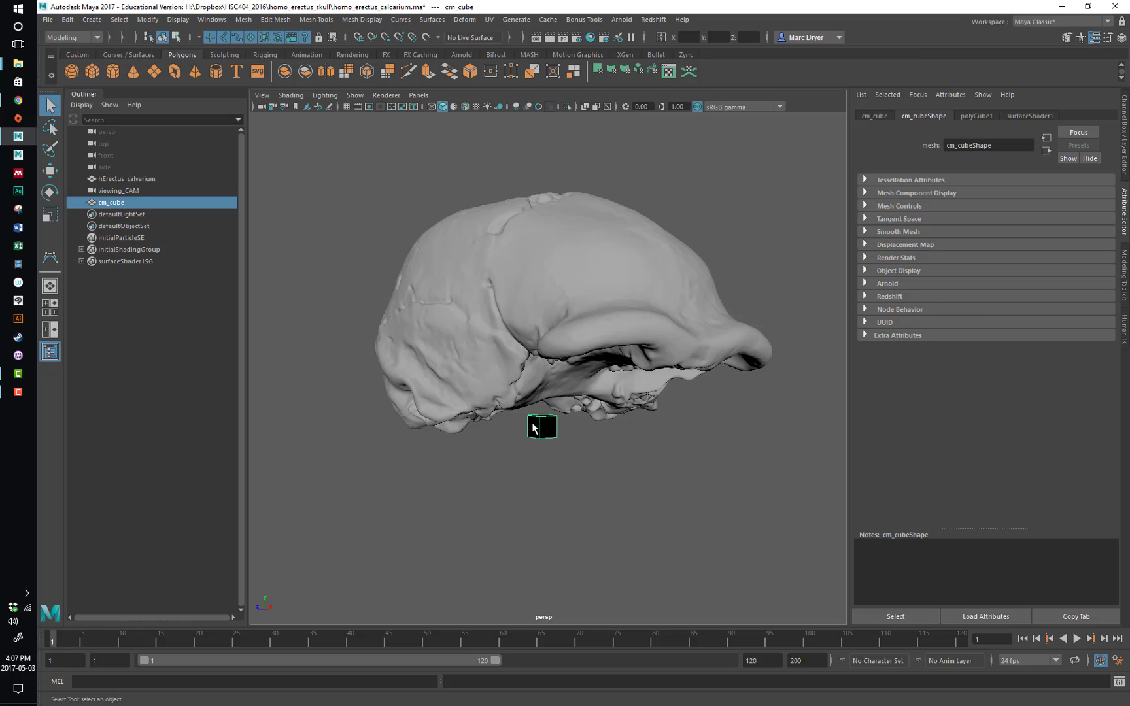
{"action": "left_click", "coordinate": [475, 346], "text": "shift"}
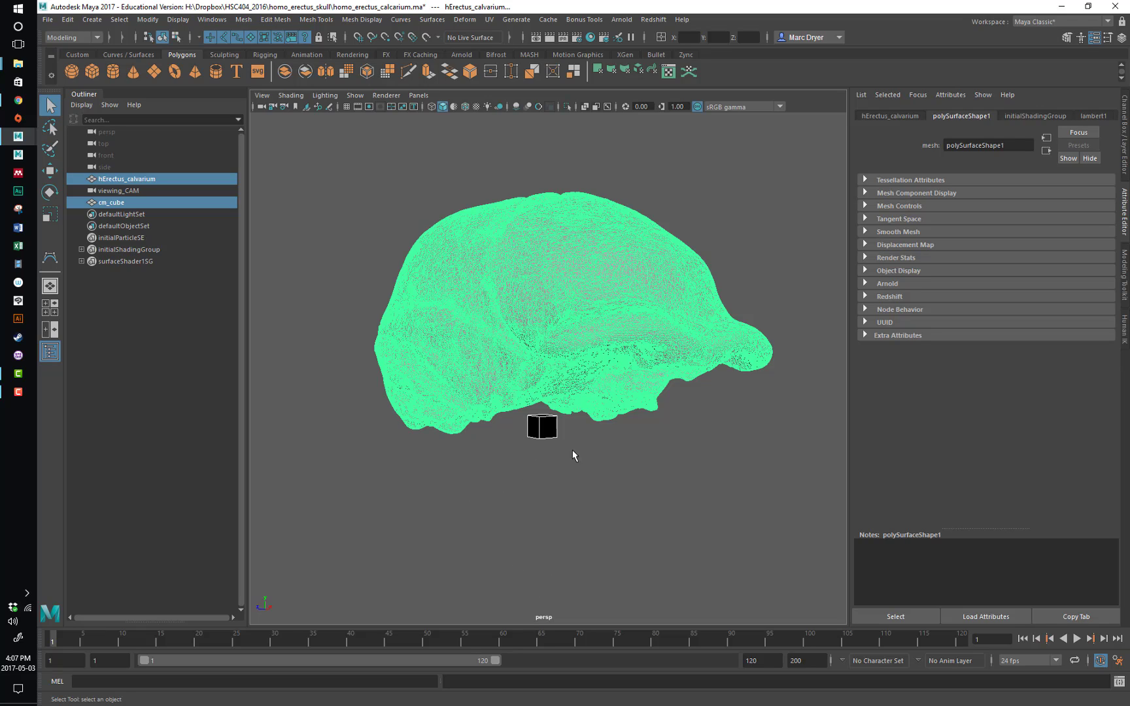
- Select the cube alone, then toggle the selection with a marquee around both objects to leave the skull selected
{"action": "left_click", "coordinate": [549, 435]}
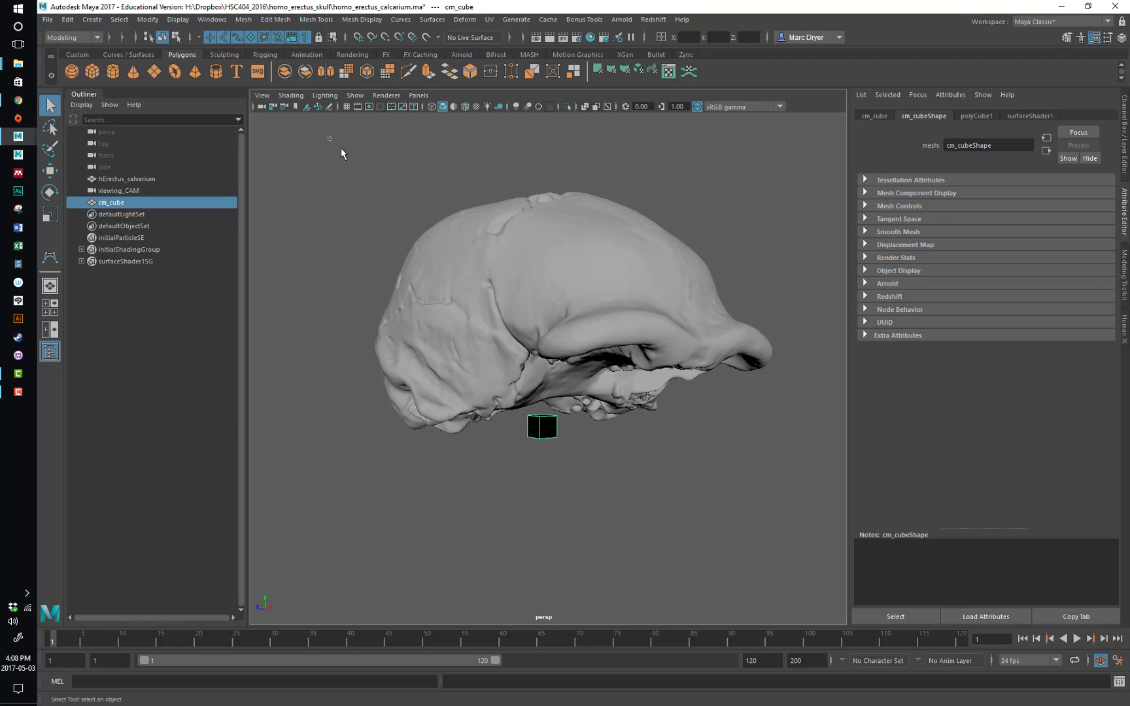
{"action": "left_click_drag", "start_coordinate": [341, 148], "coordinate": [799, 574]}
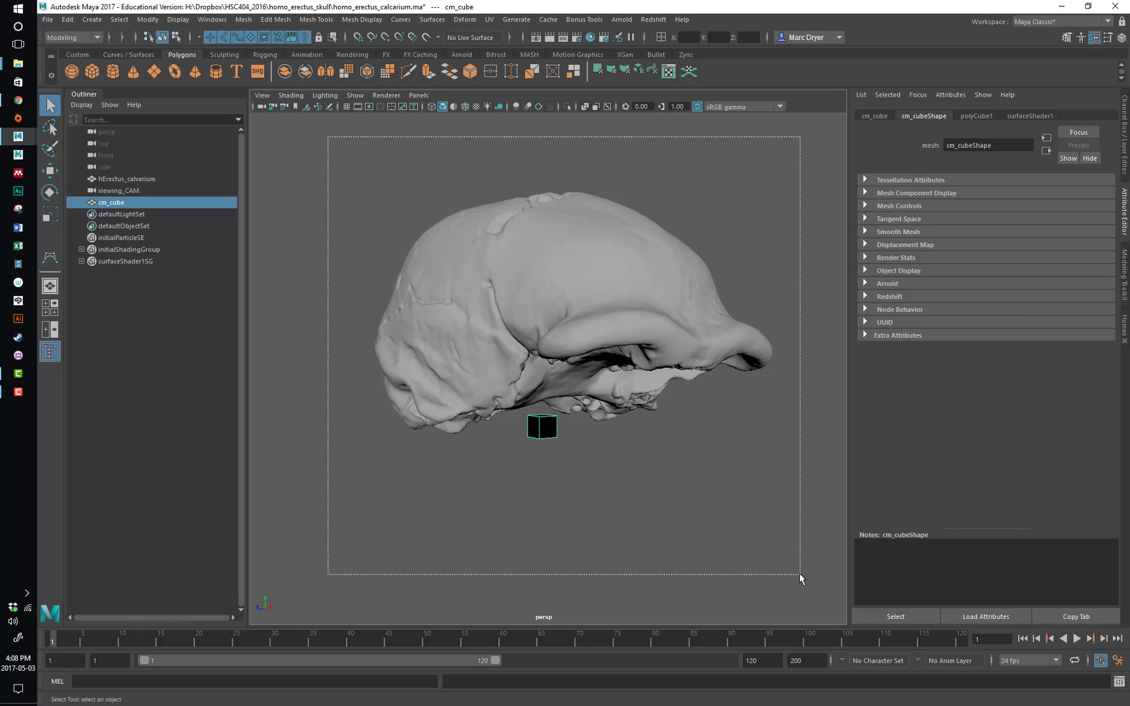
{"action": "left_click_drag", "start_coordinate": [799, 573], "coordinate": [799, 573]}
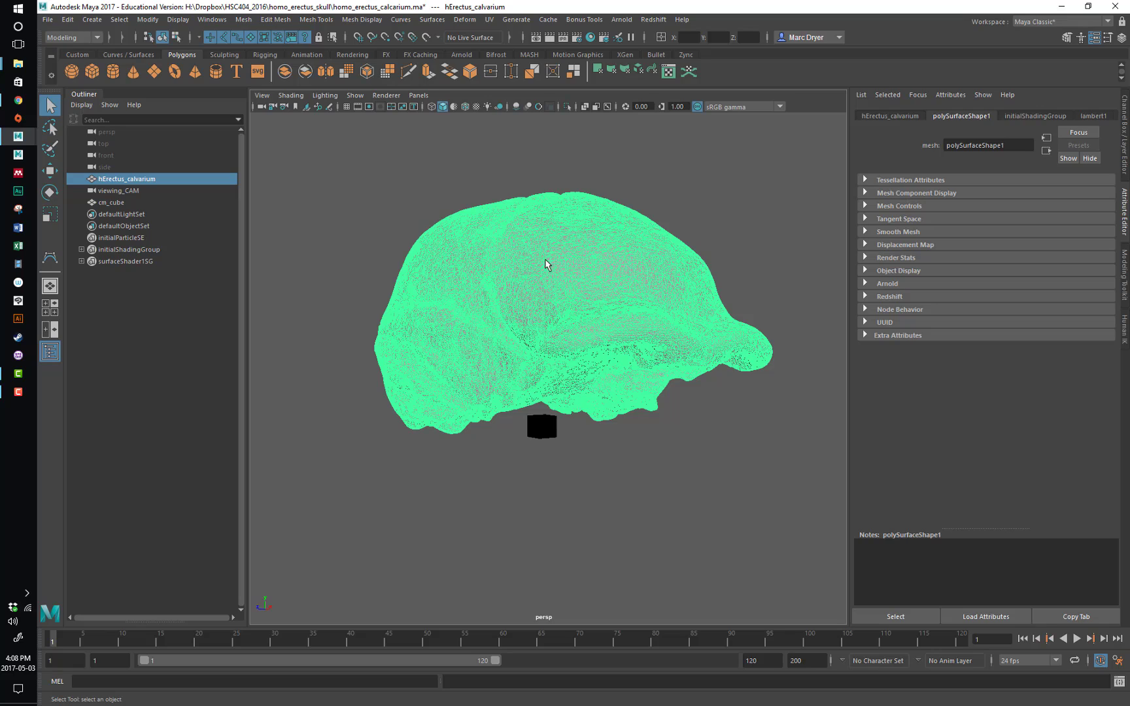
- Select the cube alone, then add the skull to the selection using marquees around both objects
{"action": "left_click", "coordinate": [547, 440]}
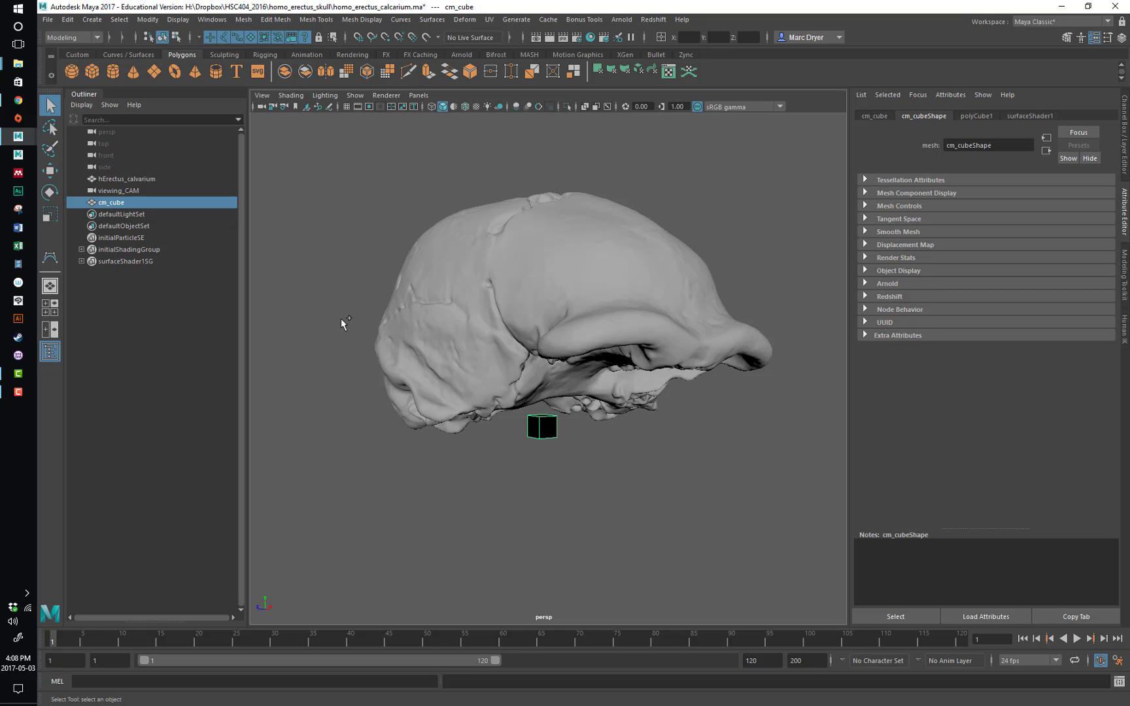
{"action": "left_click", "coordinate": [391, 386], "text": "shift"}
{"action": "left_click_drag", "start_coordinate": [372, 256], "coordinate": [709, 519]}
{"action": "left_click_drag", "start_coordinate": [328, 221], "coordinate": [726, 576]}
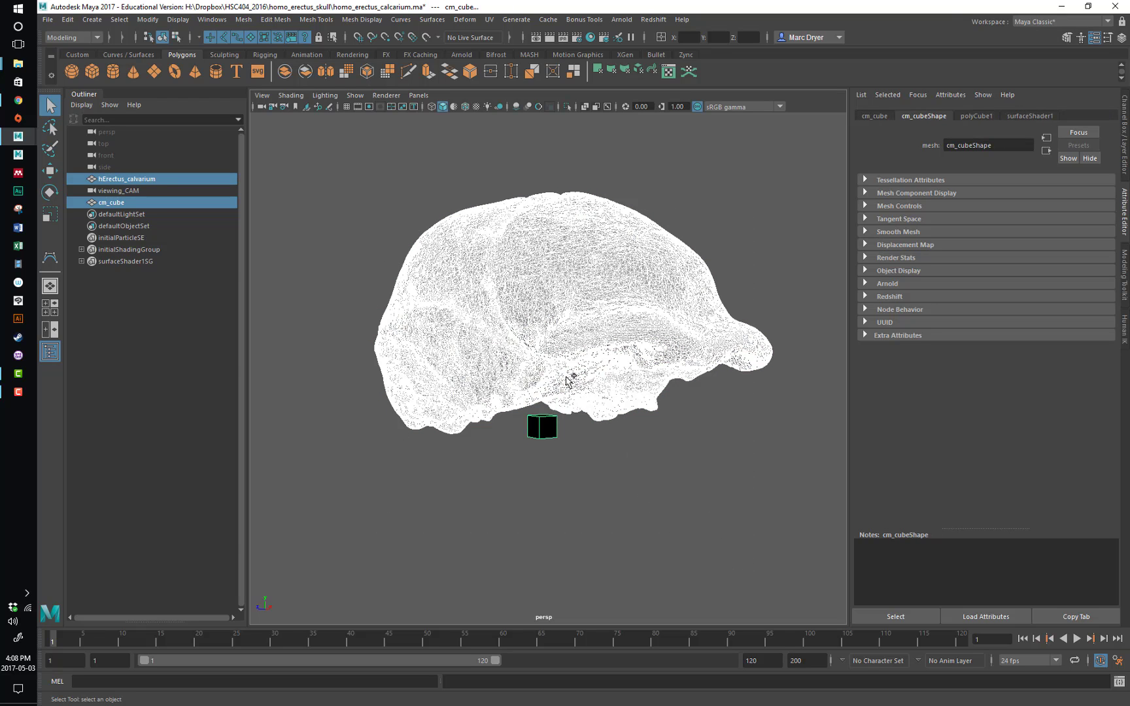
{"action": "left_click_drag", "start_coordinate": [368, 170], "coordinate": [749, 514]}
{"action": "left_click_drag", "start_coordinate": [314, 138], "coordinate": [806, 564]}
- Subtract the cube from the selection with a marquee, then subtract the skull so nothing remains selected
{"action": "left_click_drag", "start_coordinate": [585, 480], "coordinate": [527, 425], "text": "ctrl"}
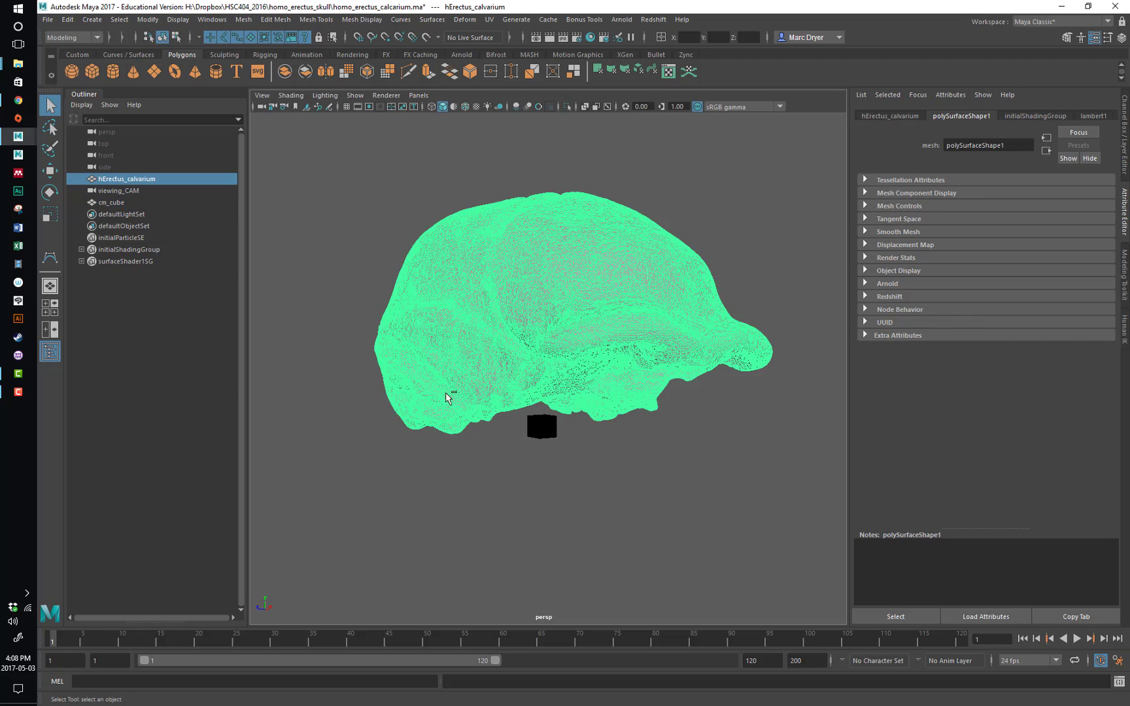
{"action": "left_click_drag", "start_coordinate": [343, 280], "coordinate": [476, 462], "text": "ctrl"}
{"action": "left_click_drag", "start_coordinate": [367, 213], "coordinate": [704, 516], "text": "ctrl"}
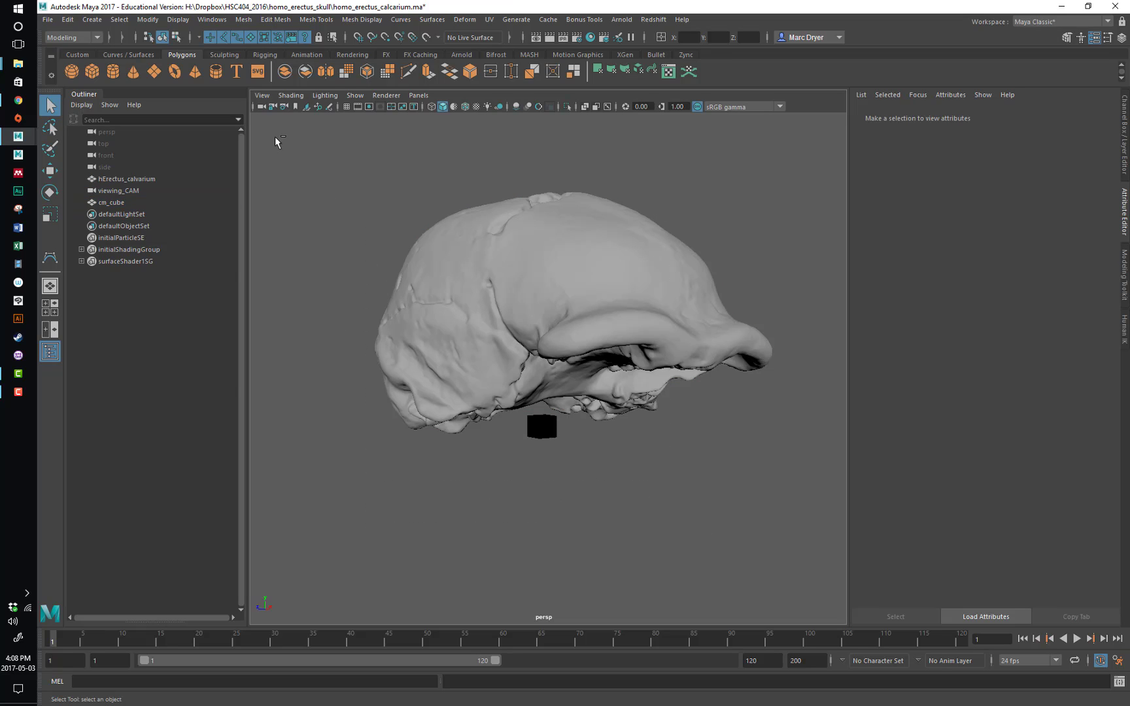
{"action": "left_click_drag", "start_coordinate": [287, 136], "coordinate": [733, 524], "text": "ctrl"}
{"action": "left_click_drag", "start_coordinate": [331, 161], "coordinate": [756, 526], "text": "ctrl"}
- Show the four-view layout briefly, return to the single perspective view and select cm_cube, viewing the skull from its other side
{"action": "key", "text": "space"}
{"action": "key", "text": "space"}
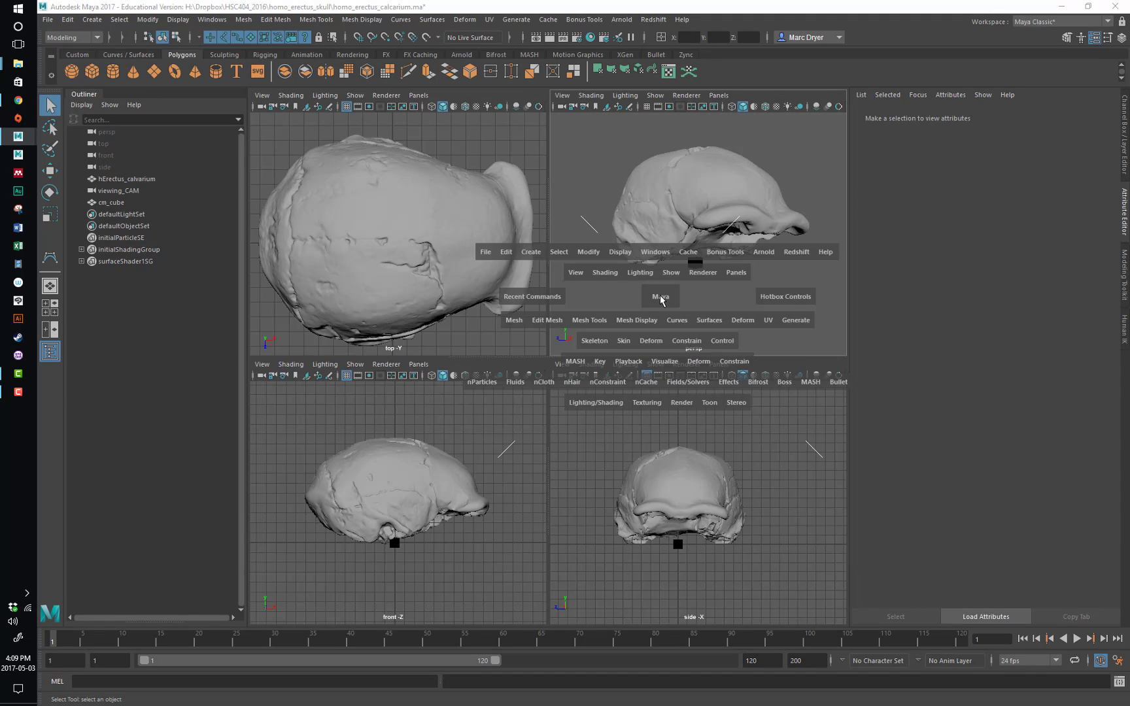
{"action": "left_click_drag", "start_coordinate": [675, 371], "coordinate": [557, 379], "text": "alt"}
{"action": "left_click", "coordinate": [547, 432]}
{"action": "left_click_drag", "start_coordinate": [610, 463], "coordinate": [527, 471], "text": "alt"}
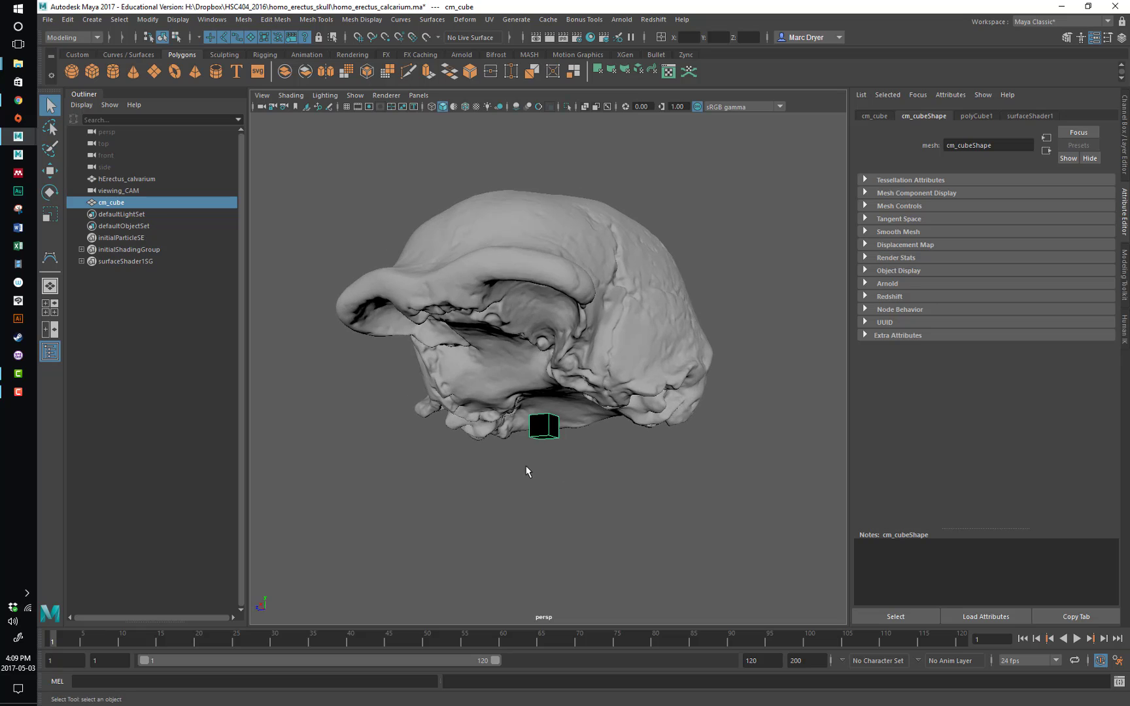
- Select the skull with the Select tool, then select cm_cube alone
{"action": "right_click_drag", "start_coordinate": [527, 471], "coordinate": [648, 461], "text": "alt"}
{"action": "left_click_drag", "start_coordinate": [648, 462], "coordinate": [638, 423], "text": "alt"}
{"action": "middle_click_drag", "start_coordinate": [637, 423], "coordinate": [679, 300], "text": "alt"}
{"action": "left_click_drag", "start_coordinate": [678, 300], "coordinate": [640, 361], "text": "alt"}
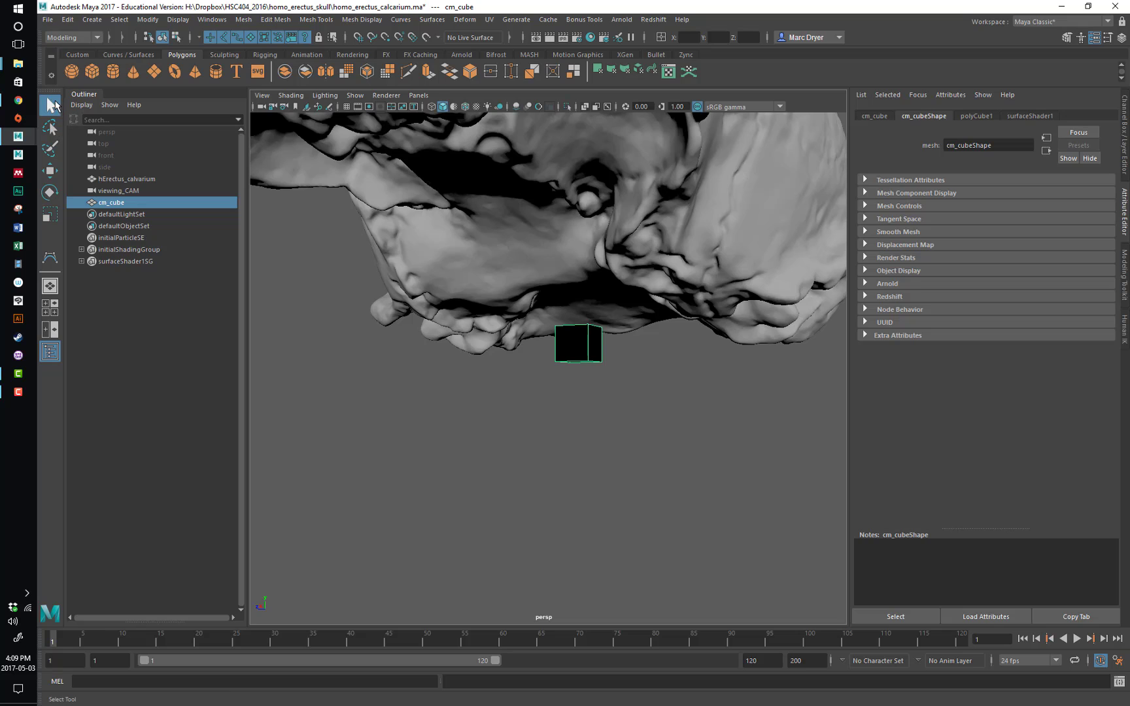
{"action": "left_click", "coordinate": [472, 294]}
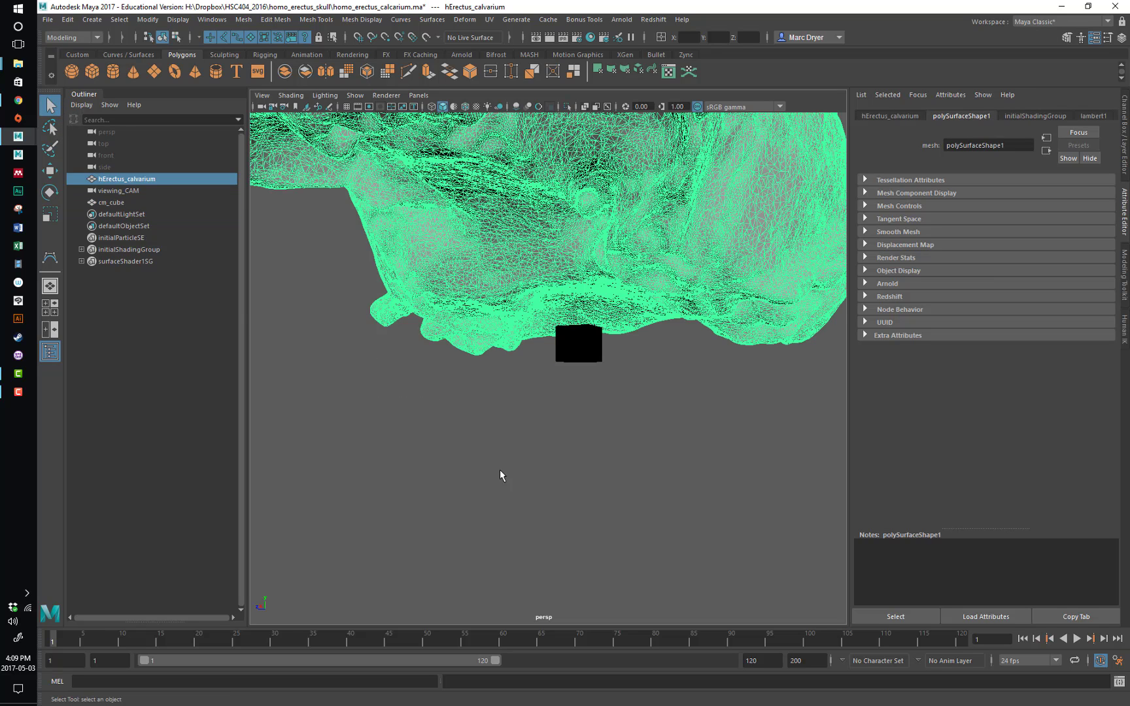
{"action": "left_click", "coordinate": [580, 345]}
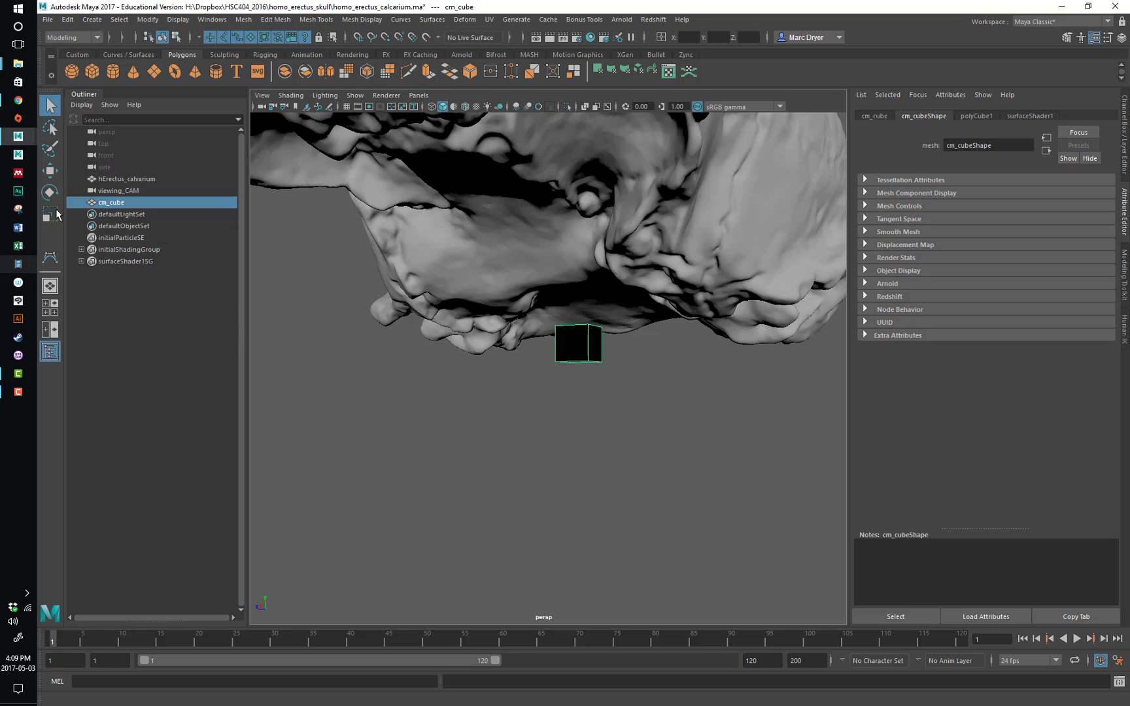
- Use the Lasso tool to select both the skull and cm_cube
{"action": "left_click", "coordinate": [50, 128]}
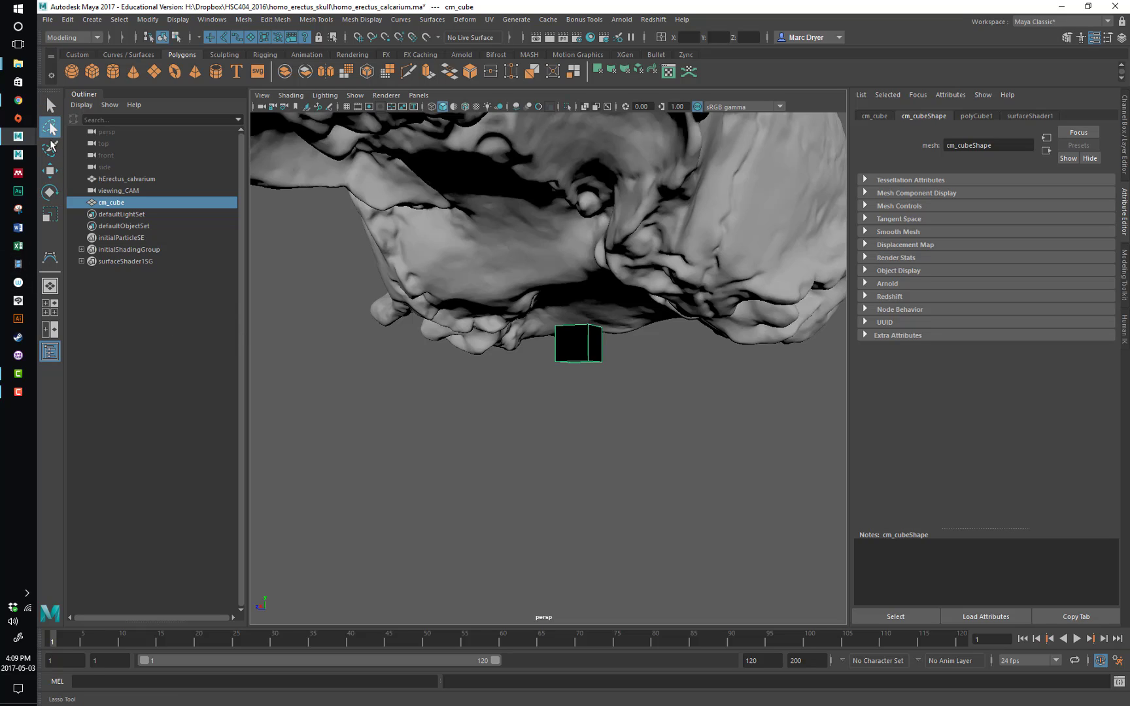
{"action": "mouse_move", "coordinate": [266, 303]}
{"action": "left_mouse_down"}
{"action": "mouse_move", "coordinate": [497, 285]}
{"action": "mouse_move", "coordinate": [497, 464]}
{"action": "mouse_move", "coordinate": [362, 393]}
{"action": "left_mouse_up"}
{"action": "mouse_move", "coordinate": [644, 473]}
{"action": "left_mouse_down"}
{"action": "mouse_move", "coordinate": [561, 280]}
{"action": "mouse_move", "coordinate": [525, 508]}
{"action": "mouse_move", "coordinate": [677, 376]}
{"action": "mouse_move", "coordinate": [497, 466]}
{"action": "left_mouse_up"}
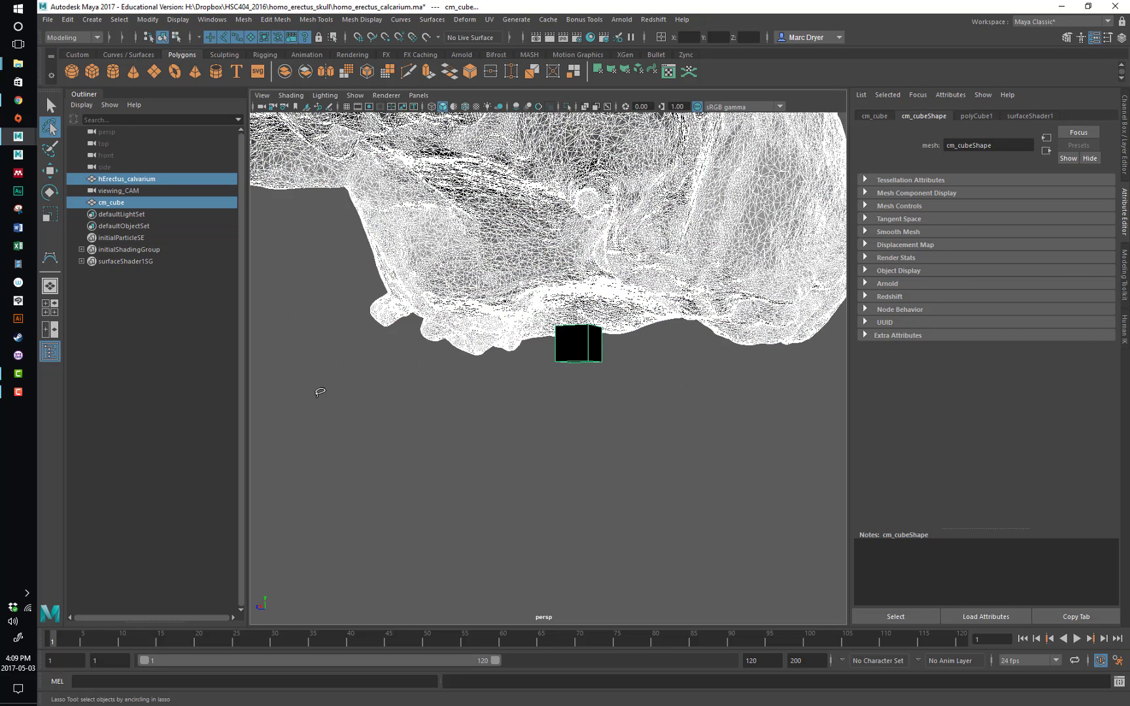
- Activate the Paint Selection tool, then switch to the Move tool and return the skull to object mode
{"action": "left_click", "coordinate": [52, 149]}
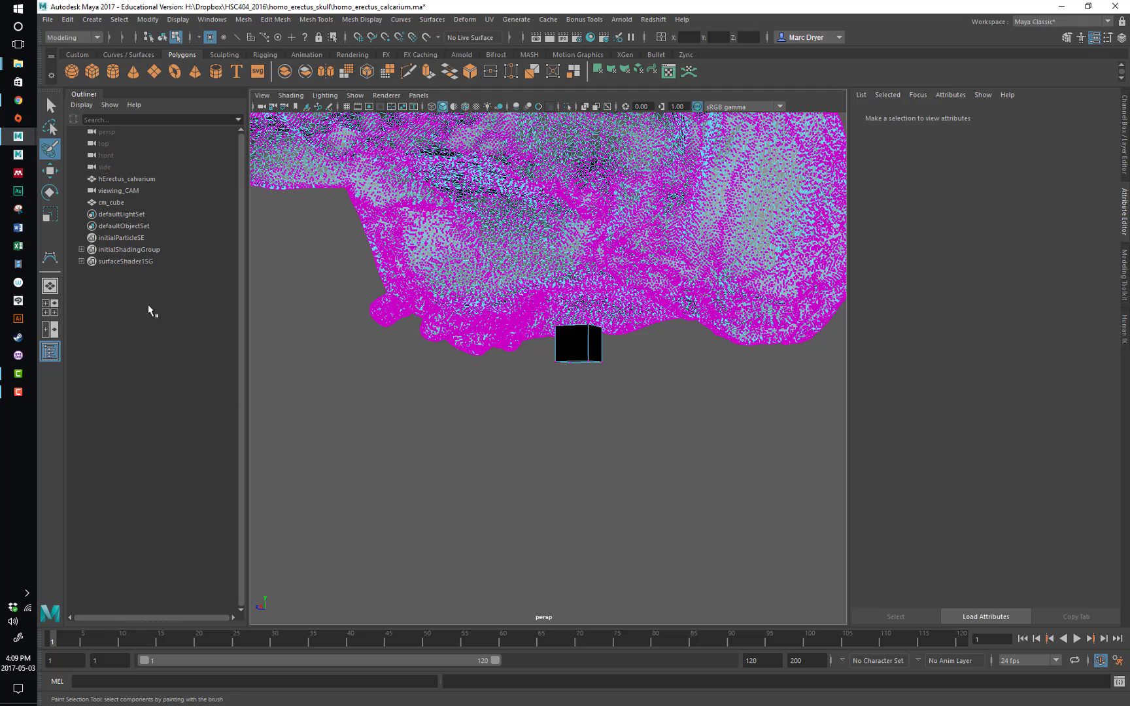
{"action": "right_click_drag", "start_coordinate": [413, 237], "coordinate": [533, 181]}
{"action": "left_click", "coordinate": [49, 172]}
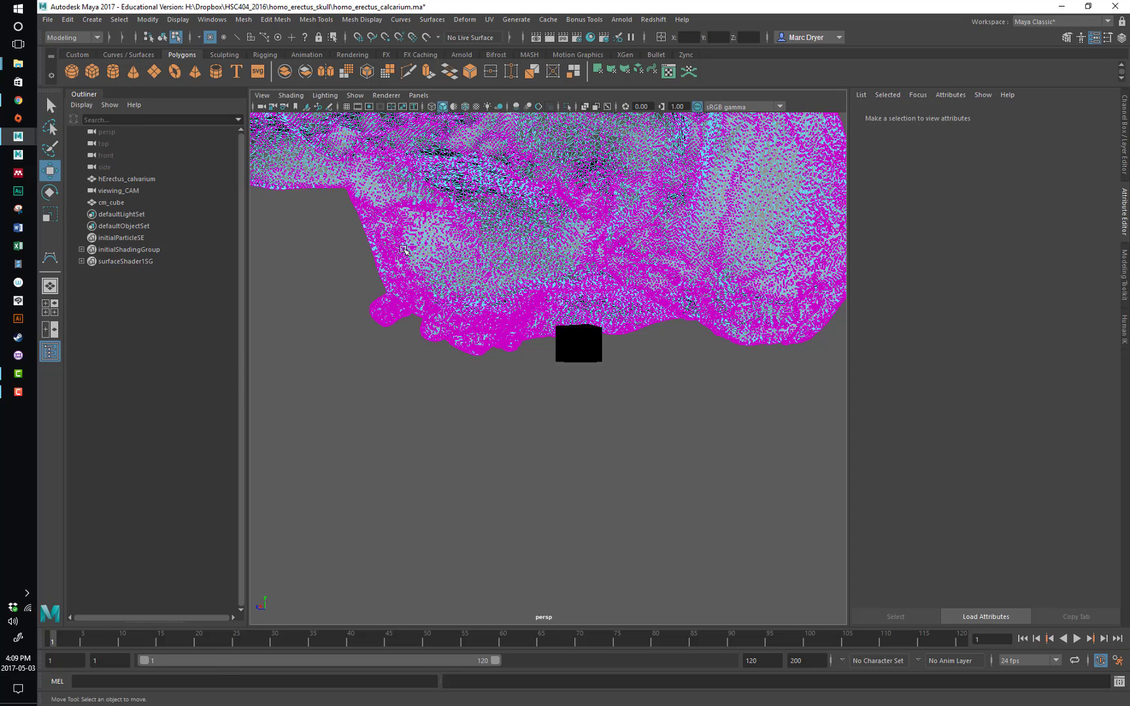
{"action": "right_click_drag", "start_coordinate": [401, 250], "coordinate": [482, 193]}
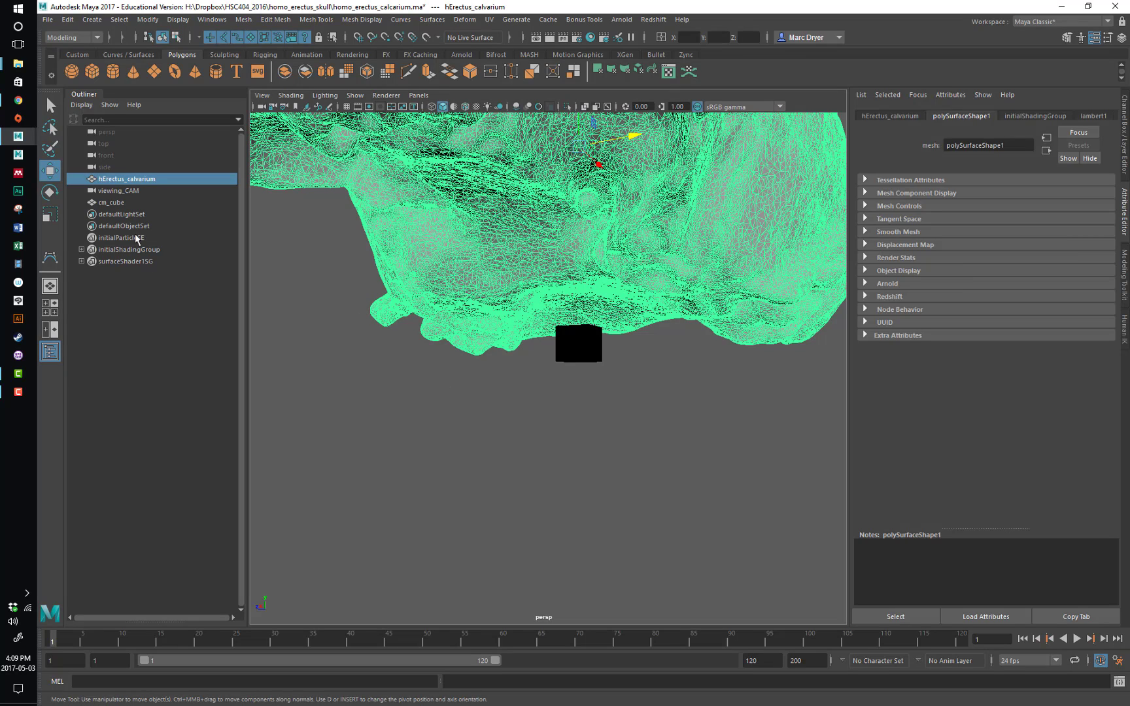
- Switch through the Rotate and Scale tools back to the Move tool, then select cm_cube
{"action": "left_click", "coordinate": [46, 193]}
{"action": "left_click", "coordinate": [51, 215]}
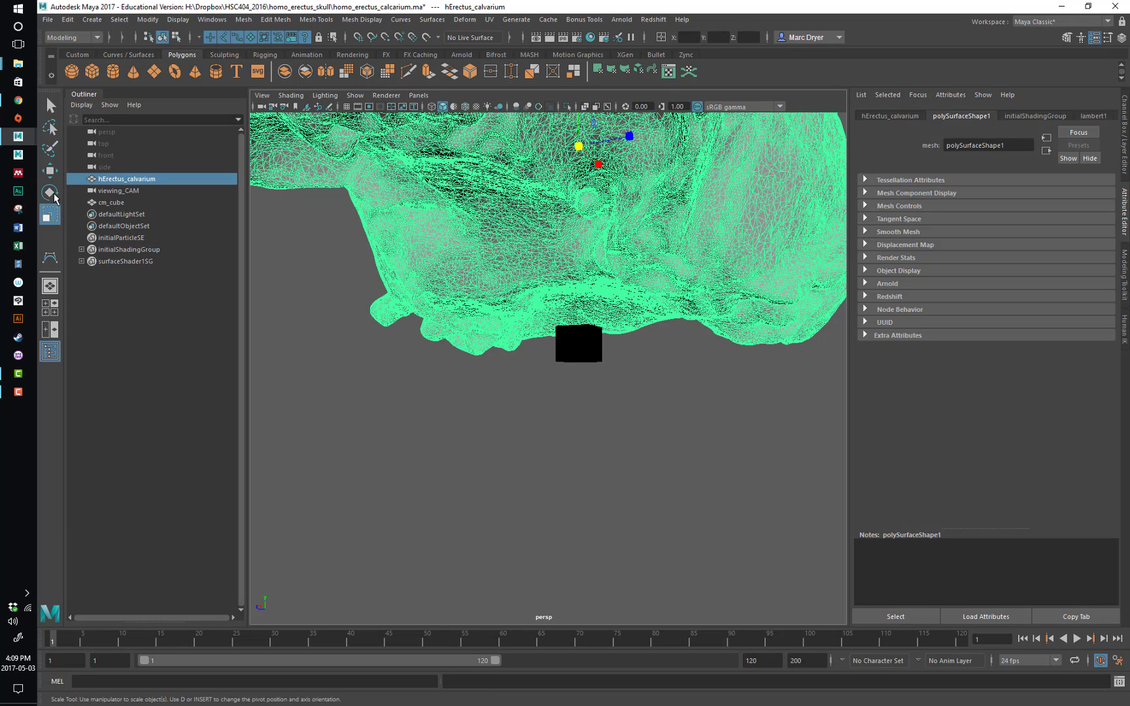
{"action": "left_click", "coordinate": [54, 178]}
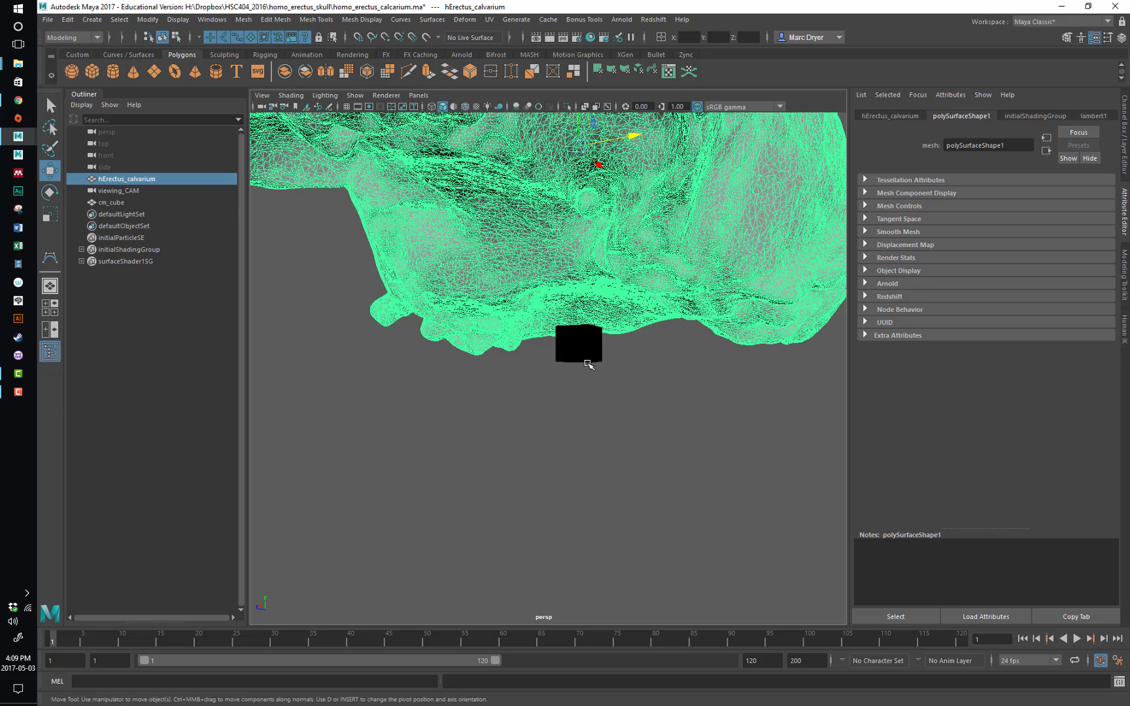
{"action": "left_click", "coordinate": [585, 359]}
- Try moving cm_cube along its single axes, about 3.34 in X, 2.82 in Z and 0.47 in Y, and undo the moves
{"action": "mouse_move", "coordinate": [580, 427]}
{"action": "left_mouse_down", "text": "alt"}
{"action": "mouse_move", "coordinate": [565, 432]}
{"action": "mouse_move", "coordinate": [596, 434]}
{"action": "left_mouse_up", "text": "alt"}
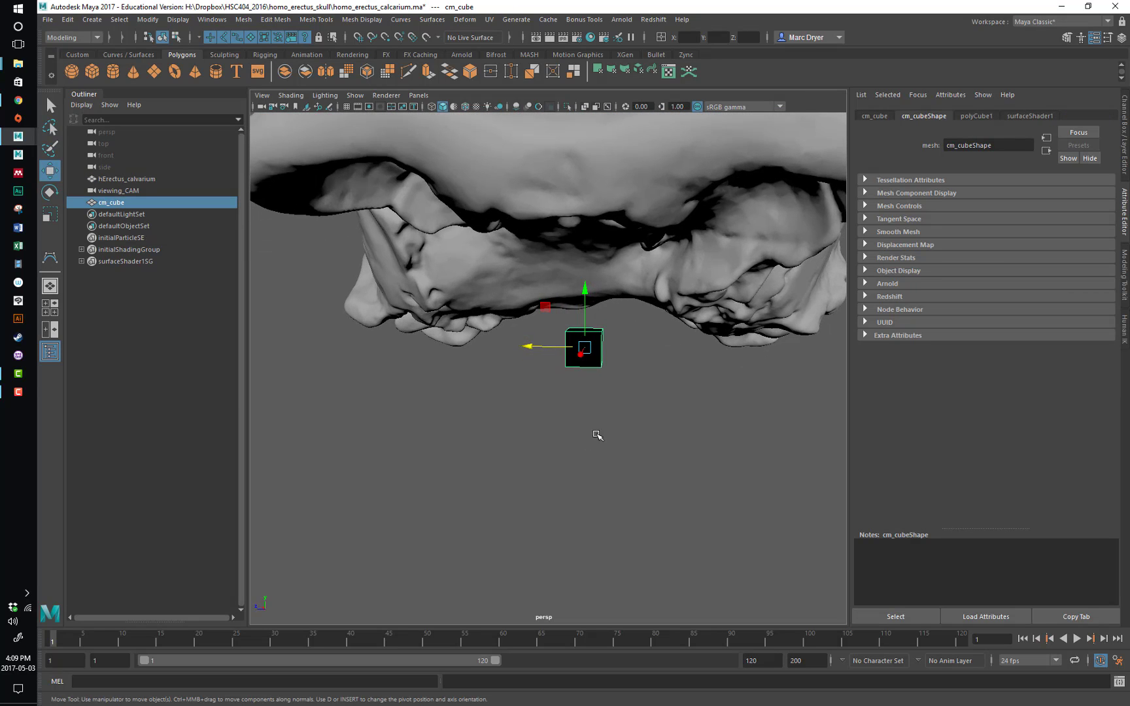
{"action": "left_click_drag", "start_coordinate": [555, 396], "coordinate": [699, 363], "text": "alt"}
{"action": "left_click_drag", "start_coordinate": [613, 352], "coordinate": [509, 355]}
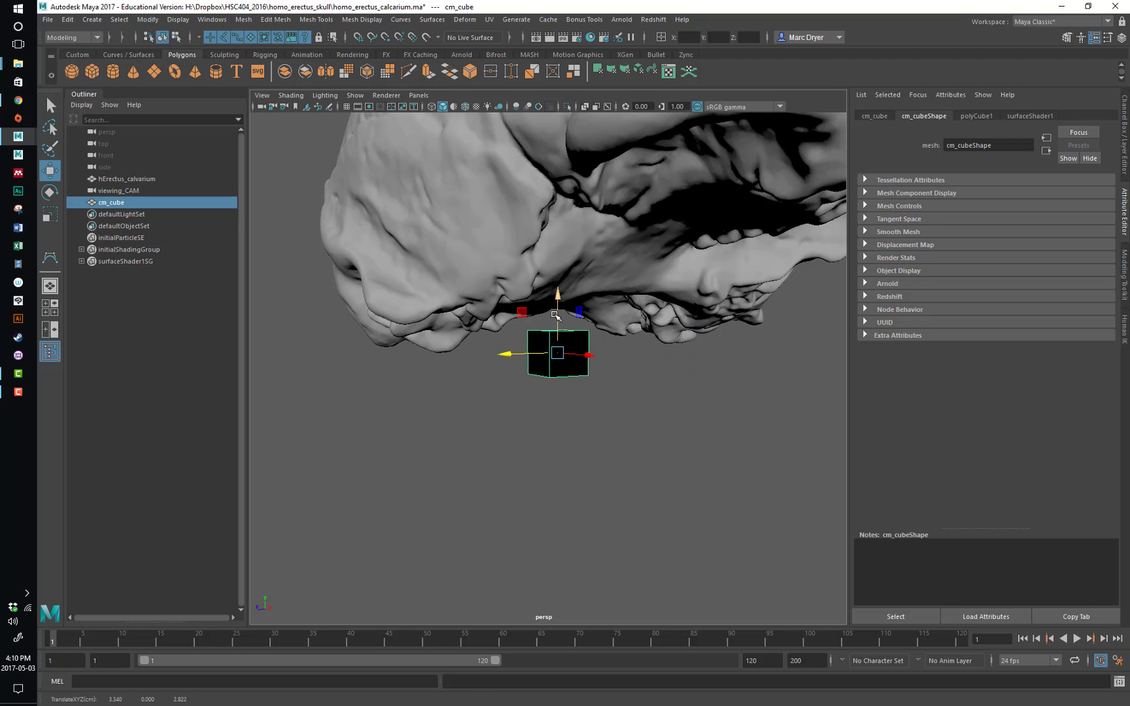
{"action": "mouse_move", "coordinate": [558, 315]}
{"action": "left_mouse_down"}
{"action": "mouse_move", "coordinate": [559, 284]}
{"action": "mouse_move", "coordinate": [560, 296]}
{"action": "left_mouse_up"}
{"action": "key", "text": "ctrl+z"}
{"action": "key", "text": "ctrl+z"}
{"action": "key", "text": "ctrl+z"}
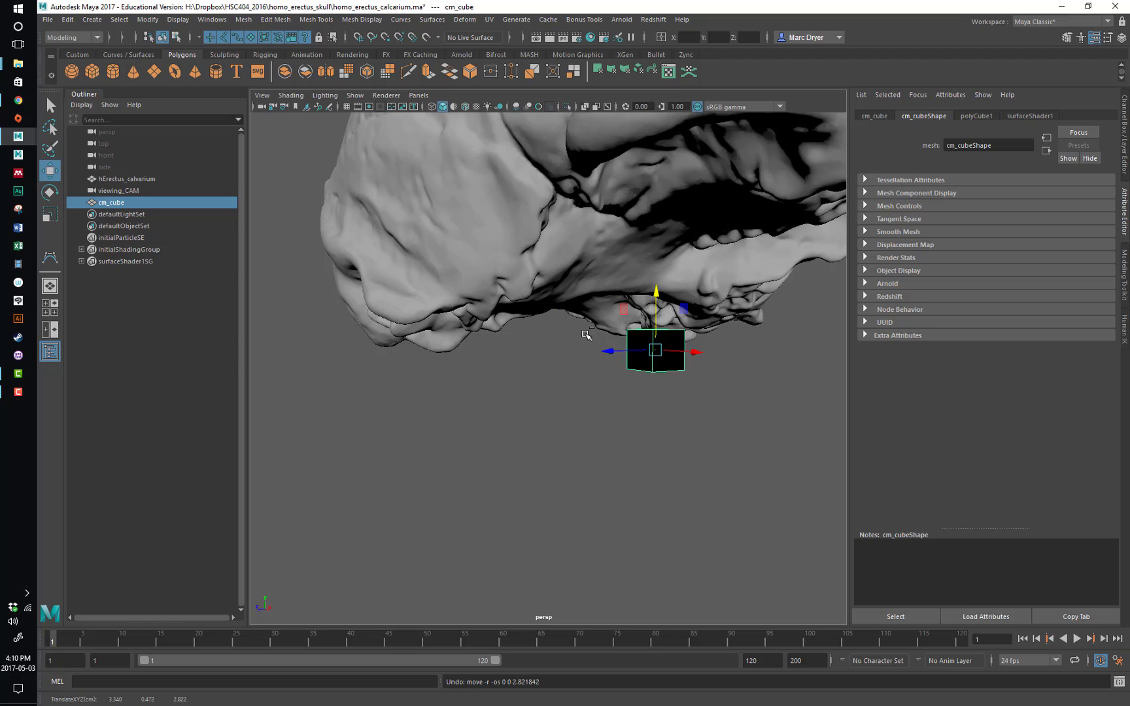
- Try moving cm_cube freely by its centre handle, about 0.28, -0.32 and -0.55 in X, Y and Z, and undo it
{"action": "mouse_move", "coordinate": [578, 379]}
{"action": "left_mouse_down", "text": "alt"}
{"action": "mouse_move", "coordinate": [585, 390]}
{"action": "mouse_move", "coordinate": [583, 365]}
{"action": "left_mouse_up", "text": "alt"}
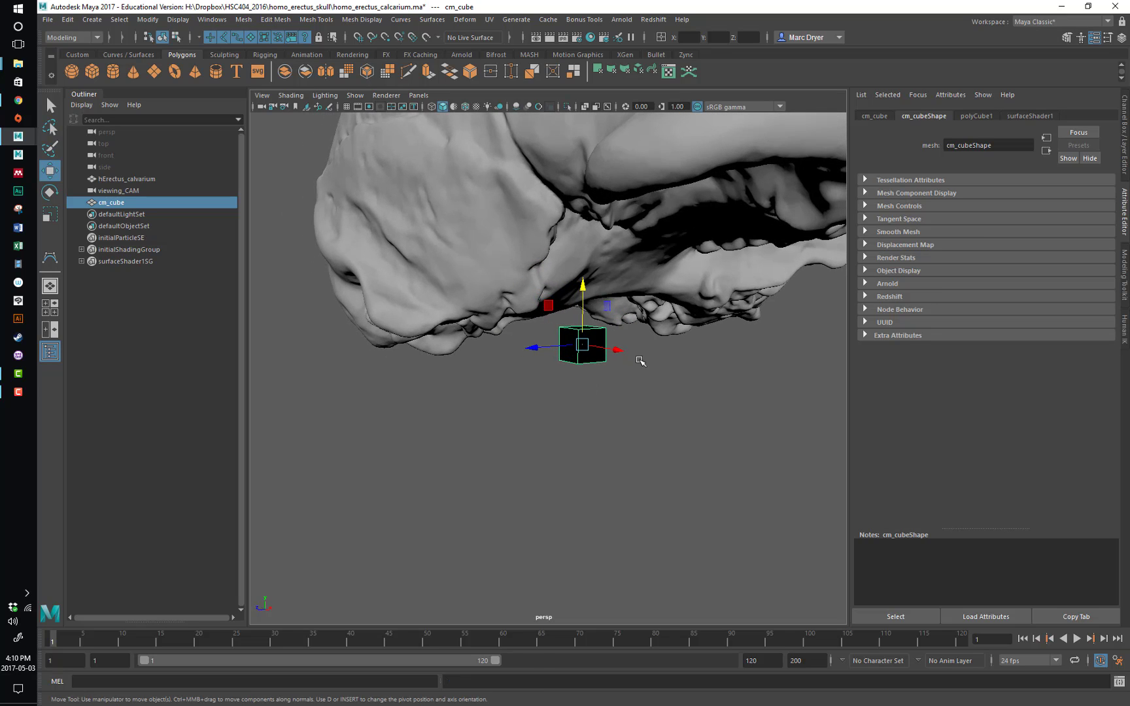
{"action": "left_click", "coordinate": [657, 389]}
{"action": "left_click", "coordinate": [588, 353]}
{"action": "left_click", "coordinate": [587, 344]}
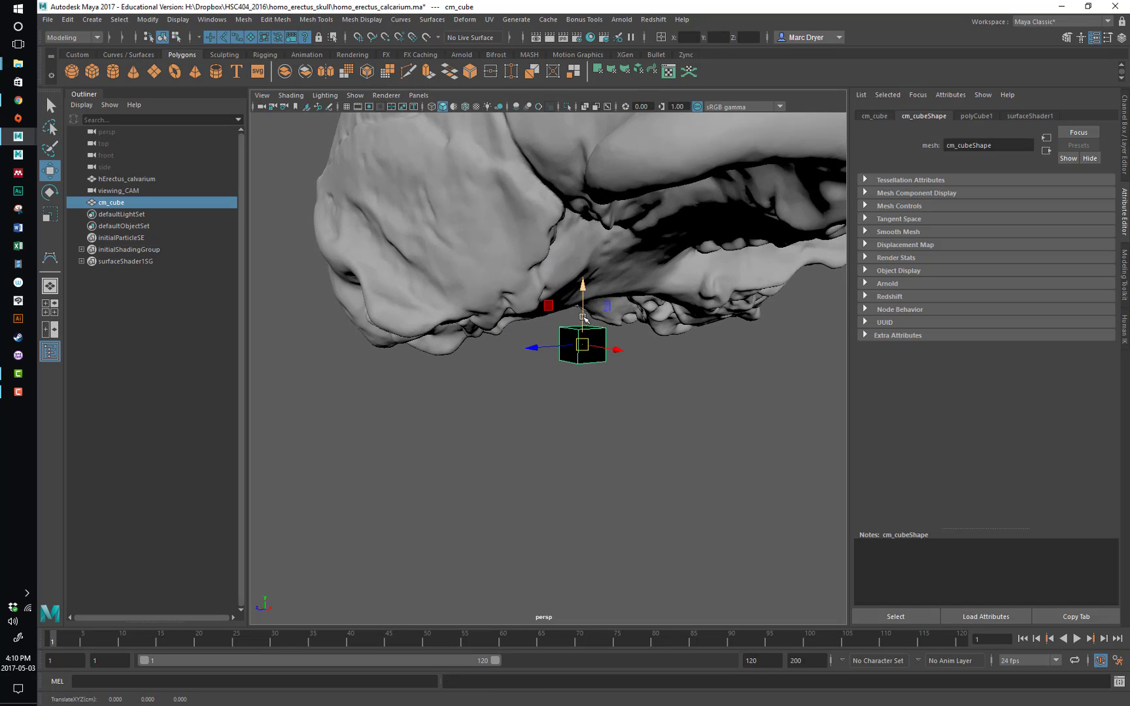
{"action": "left_click_drag", "start_coordinate": [590, 379], "coordinate": [572, 340], "text": "alt"}
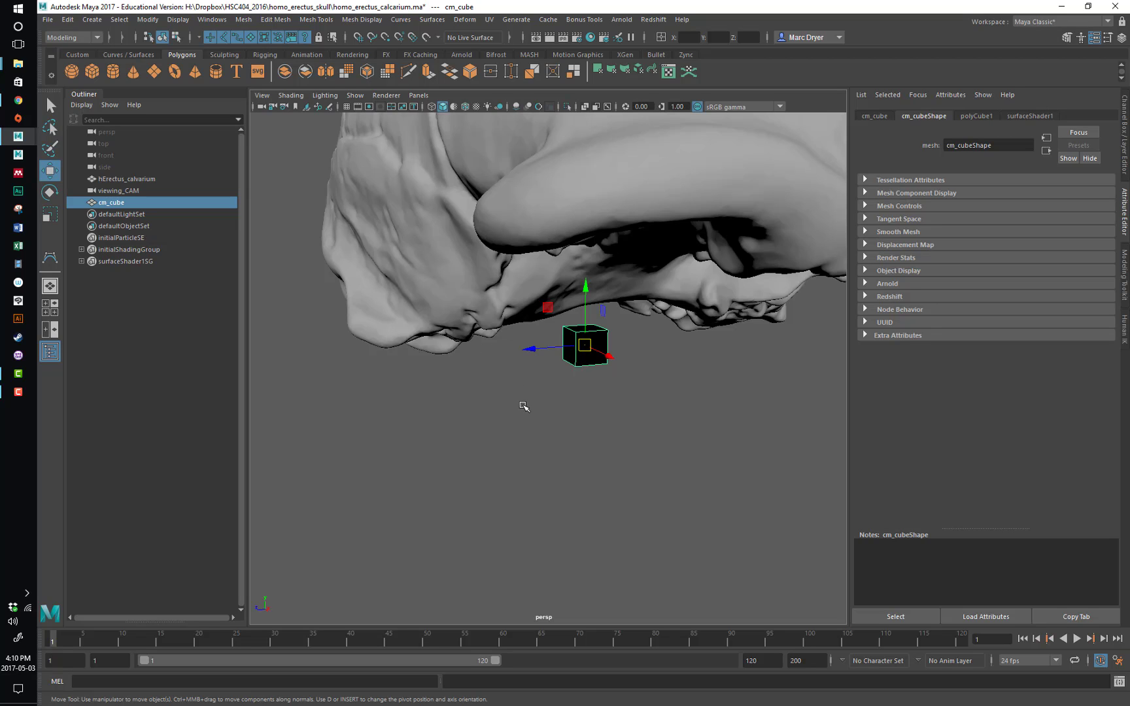
{"action": "left_click_drag", "start_coordinate": [567, 408], "coordinate": [637, 386], "text": "alt"}
{"action": "key", "text": "ctrl+z"}
{"action": "left_click_drag", "start_coordinate": [586, 347], "coordinate": [603, 367]}
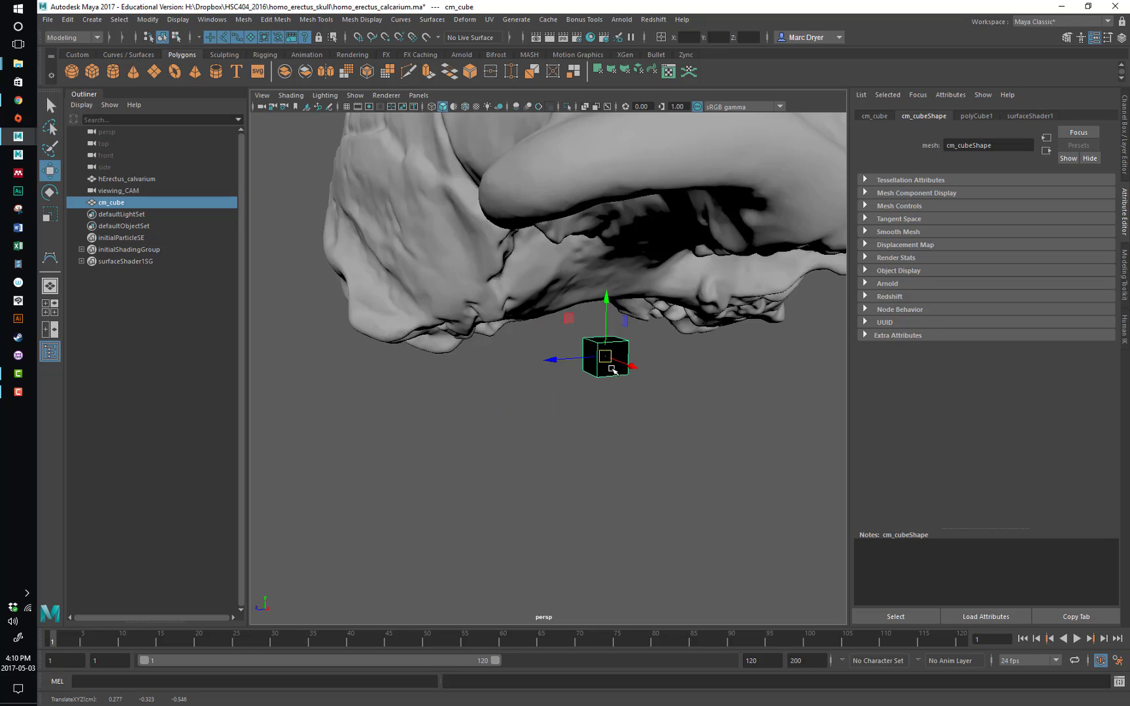
{"action": "key", "text": "ctrl+z"}
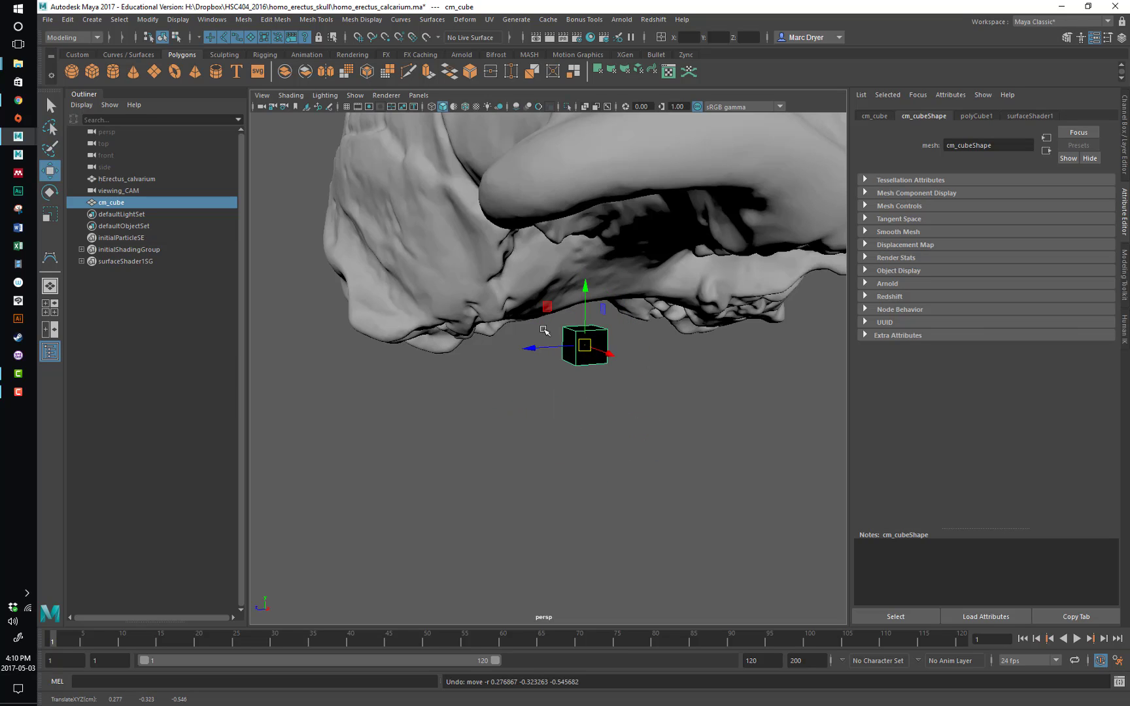
- Move cm_cube within the YZ plane by about -0.96 in Y and 0.21 in Z, then within the XY plane
{"action": "left_click_drag", "start_coordinate": [605, 309], "coordinate": [579, 346], "text": "alt"}
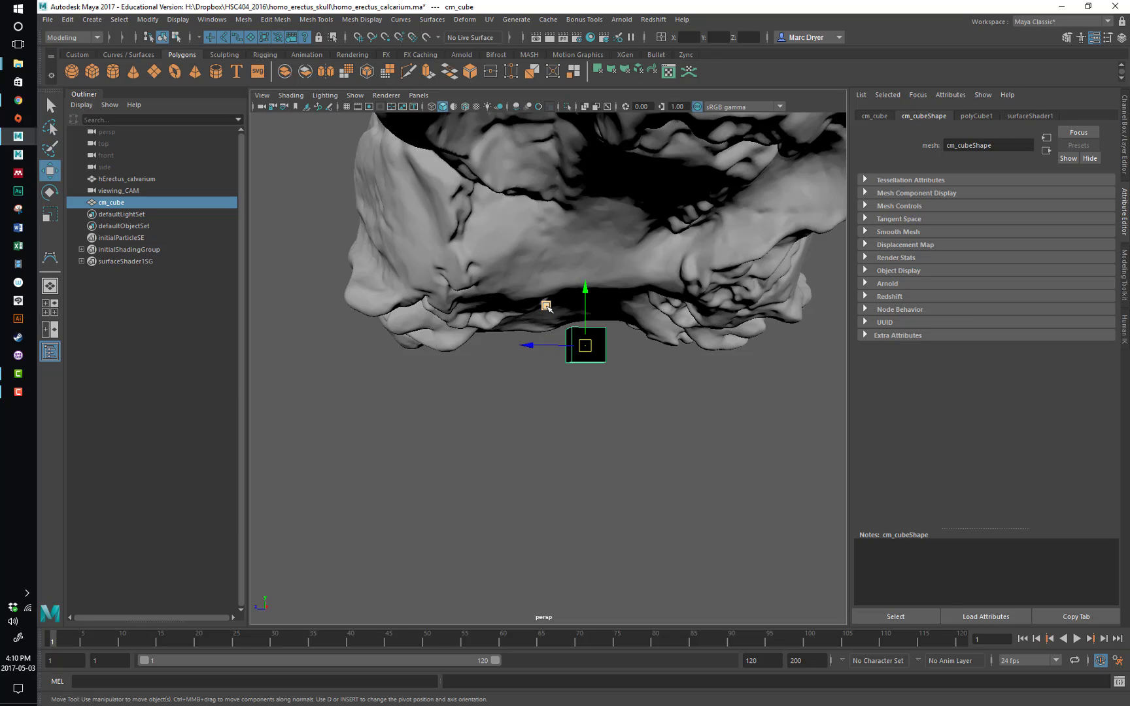
{"action": "left_click_drag", "start_coordinate": [546, 306], "coordinate": [539, 339]}
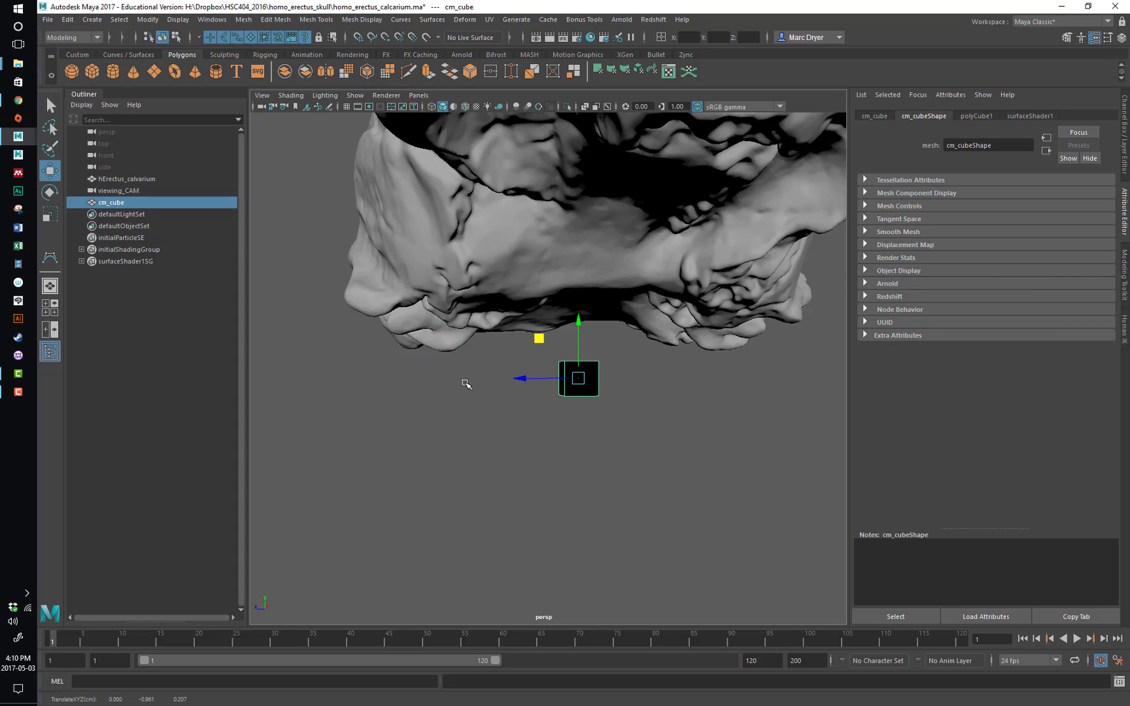
{"action": "left_click_drag", "start_coordinate": [466, 385], "coordinate": [503, 397], "text": "alt"}
{"action": "left_click_drag", "start_coordinate": [600, 342], "coordinate": [538, 397]}
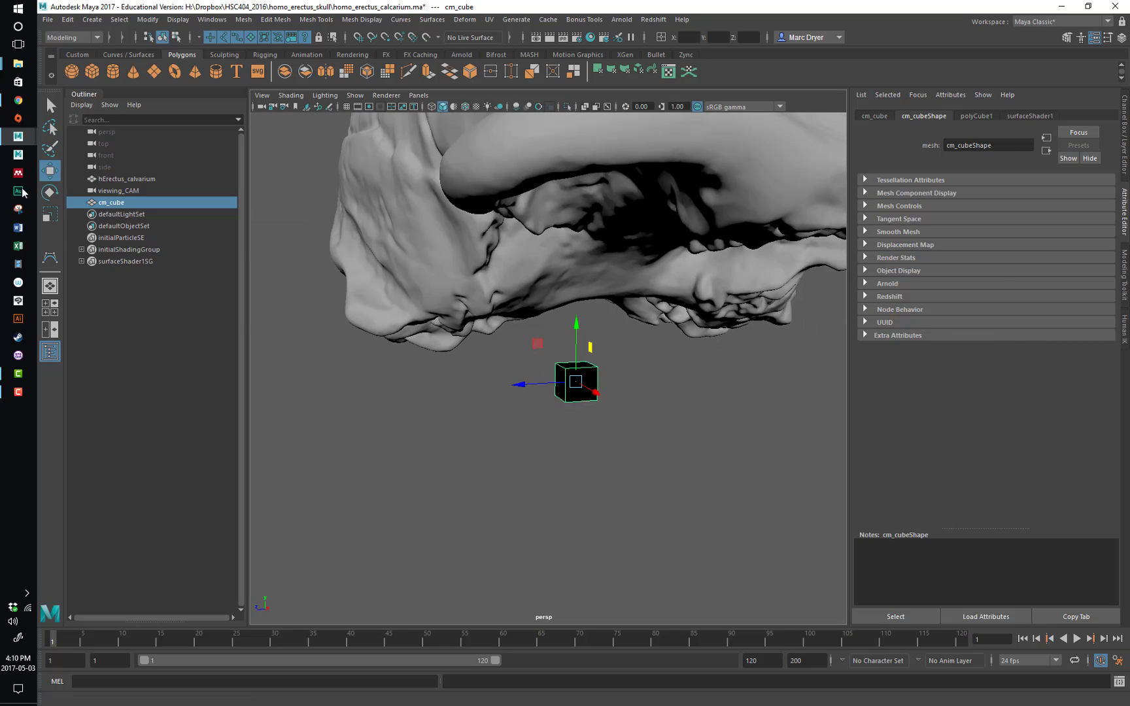
- Rotate cm_cube about -23 degrees around Z, then around Y and freely into a tilted orientation
{"action": "key", "text": "e"}
{"action": "left_click_drag", "start_coordinate": [528, 441], "coordinate": [590, 433], "text": "alt"}
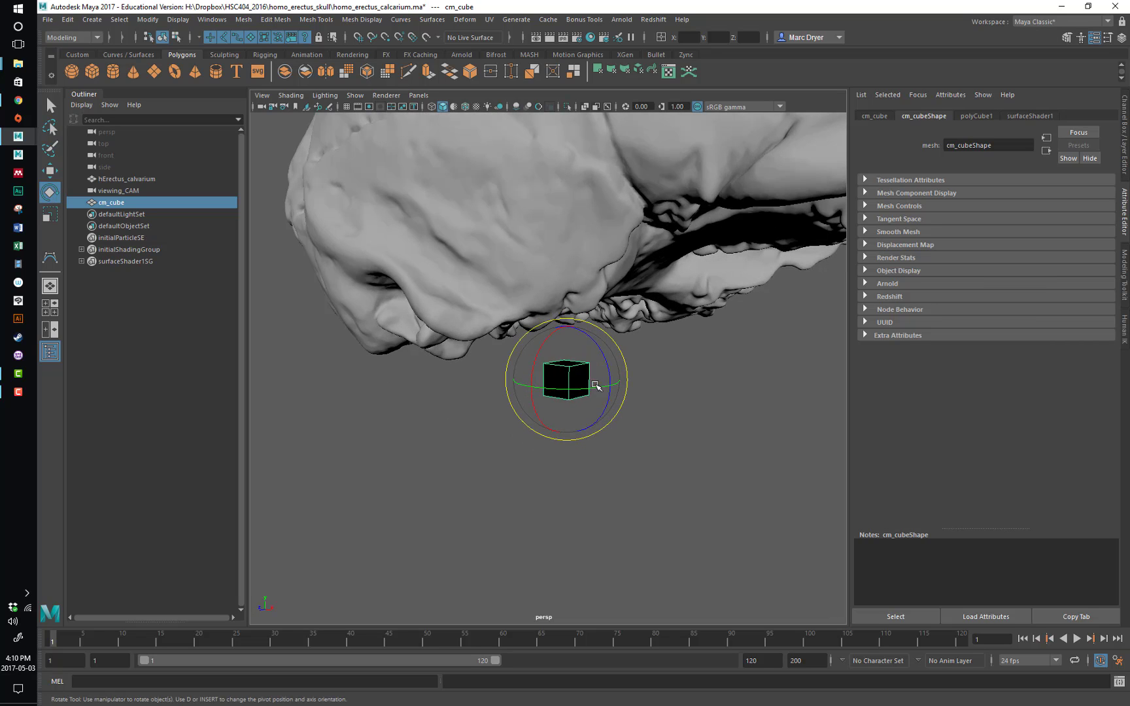
{"action": "left_click_drag", "start_coordinate": [594, 342], "coordinate": [609, 366]}
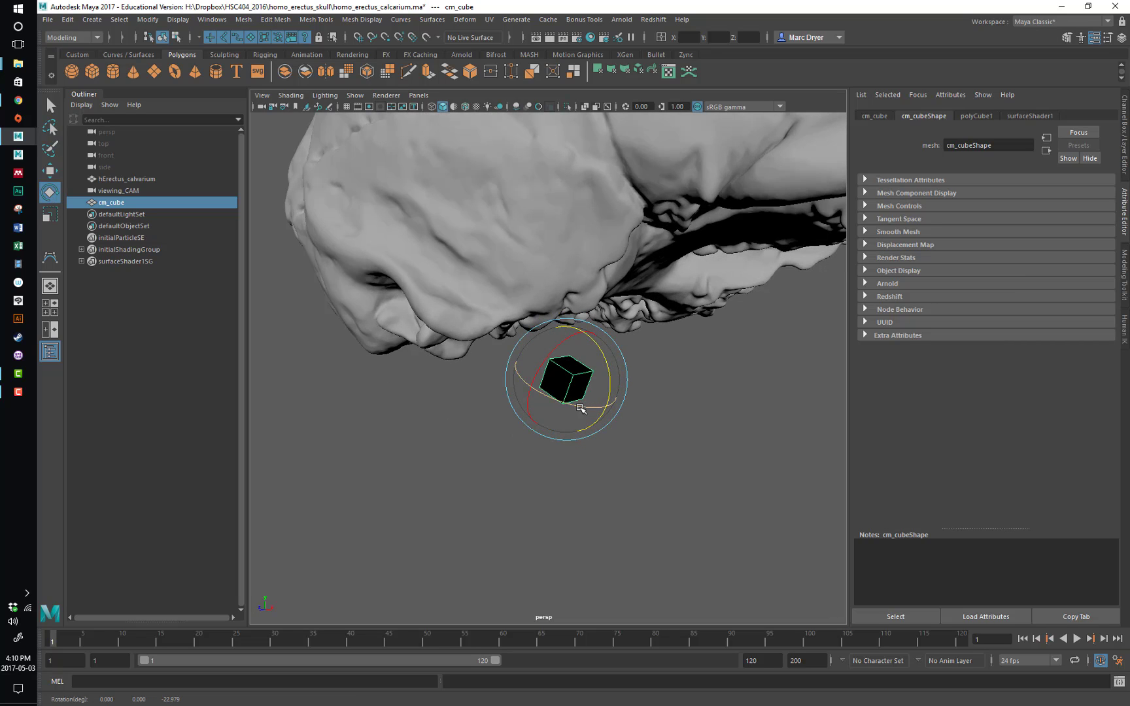
{"action": "mouse_move", "coordinate": [581, 407]}
{"action": "left_mouse_down"}
{"action": "mouse_move", "coordinate": [557, 406]}
{"action": "mouse_move", "coordinate": [594, 411]}
{"action": "left_mouse_up"}
{"action": "mouse_move", "coordinate": [567, 326]}
{"action": "left_mouse_down"}
{"action": "mouse_move", "coordinate": [551, 368]}
{"action": "mouse_move", "coordinate": [574, 350]}
{"action": "mouse_move", "coordinate": [592, 374]}
{"action": "mouse_move", "coordinate": [574, 385]}
{"action": "mouse_move", "coordinate": [568, 343]}
{"action": "left_mouse_up"}
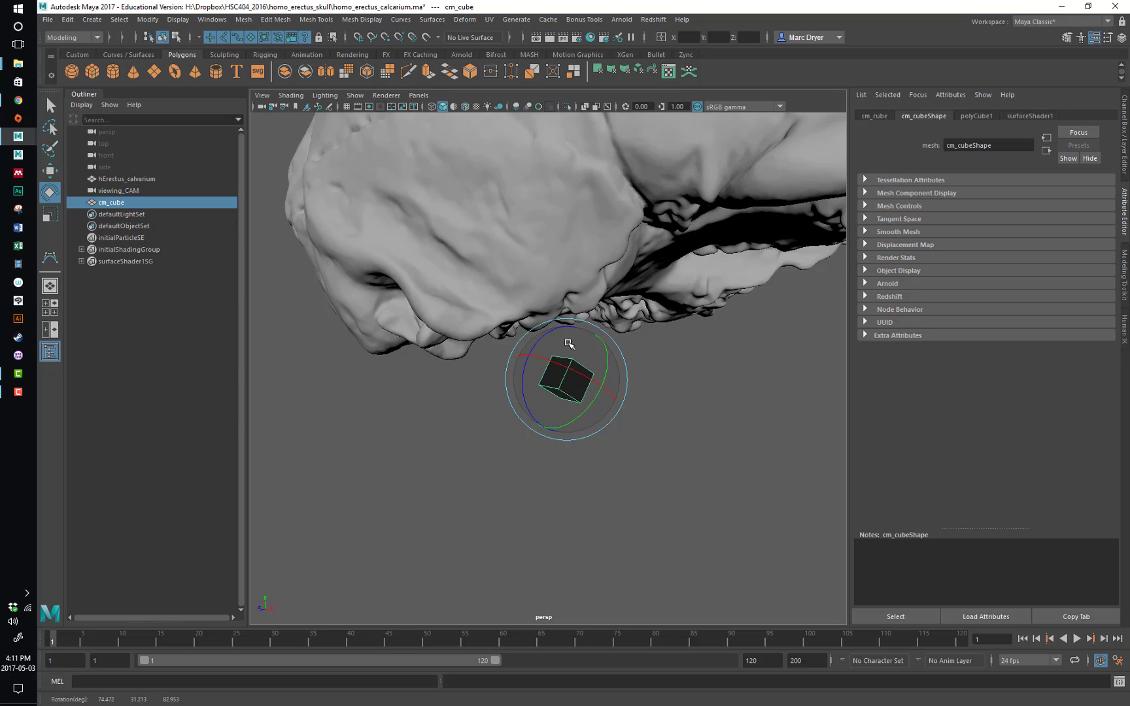
- Open the Rotate tool's settings, reset the tool to its defaults and close the settings
{"action": "double_click", "coordinate": [49, 191]}
{"action": "left_click_drag", "start_coordinate": [495, 591], "coordinate": [409, 123]}
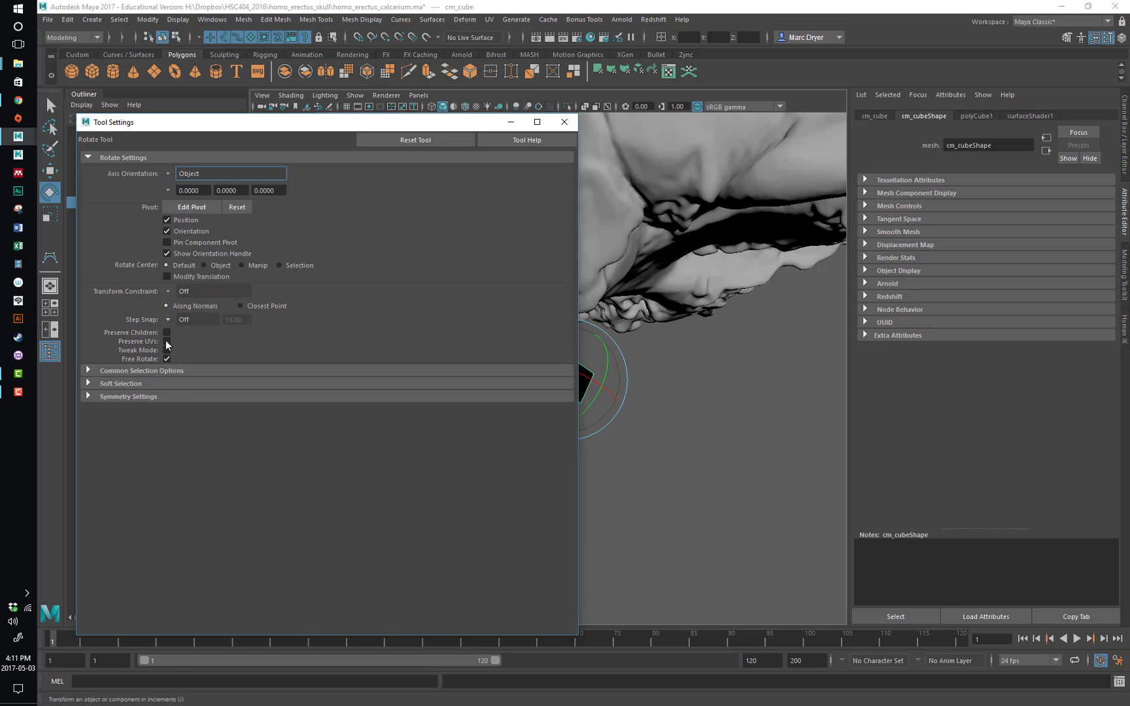
{"action": "left_click", "coordinate": [389, 139]}
{"action": "left_click", "coordinate": [563, 123]}
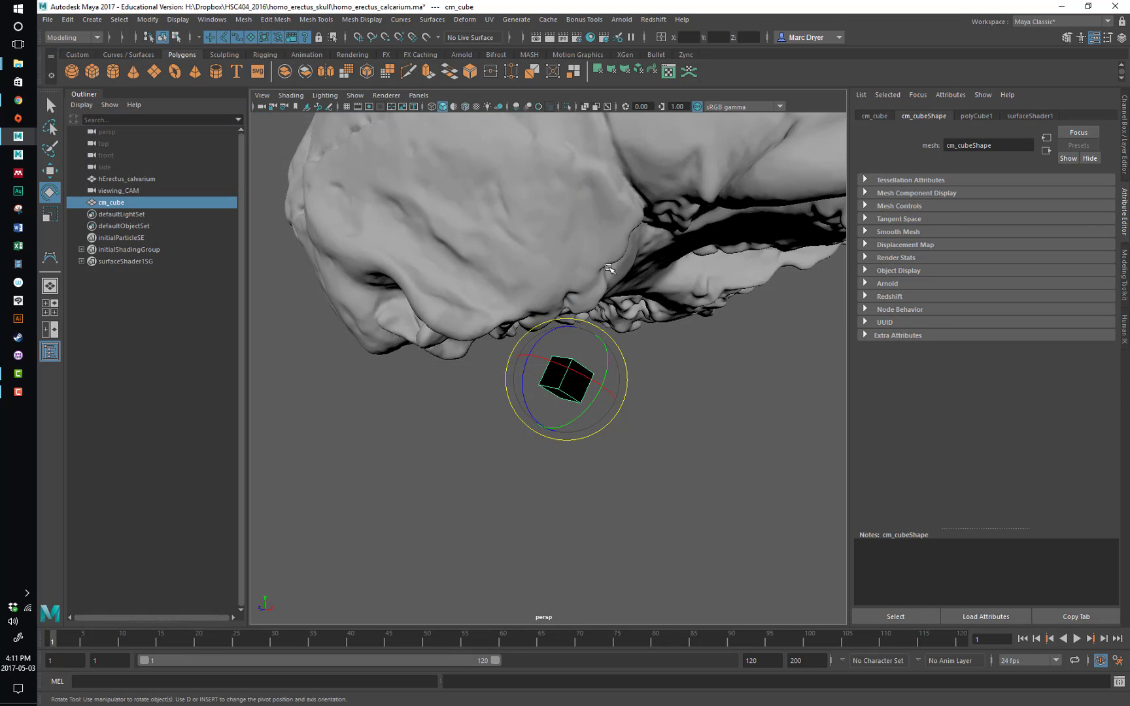
- Scale cm_cube uniformly by about 1.65, then to about 0.85 in X and 1.83 in Z, and finally within the XZ plane
{"action": "left_click", "coordinate": [50, 214]}
{"action": "left_click_drag", "start_coordinate": [566, 379], "coordinate": [590, 378]}
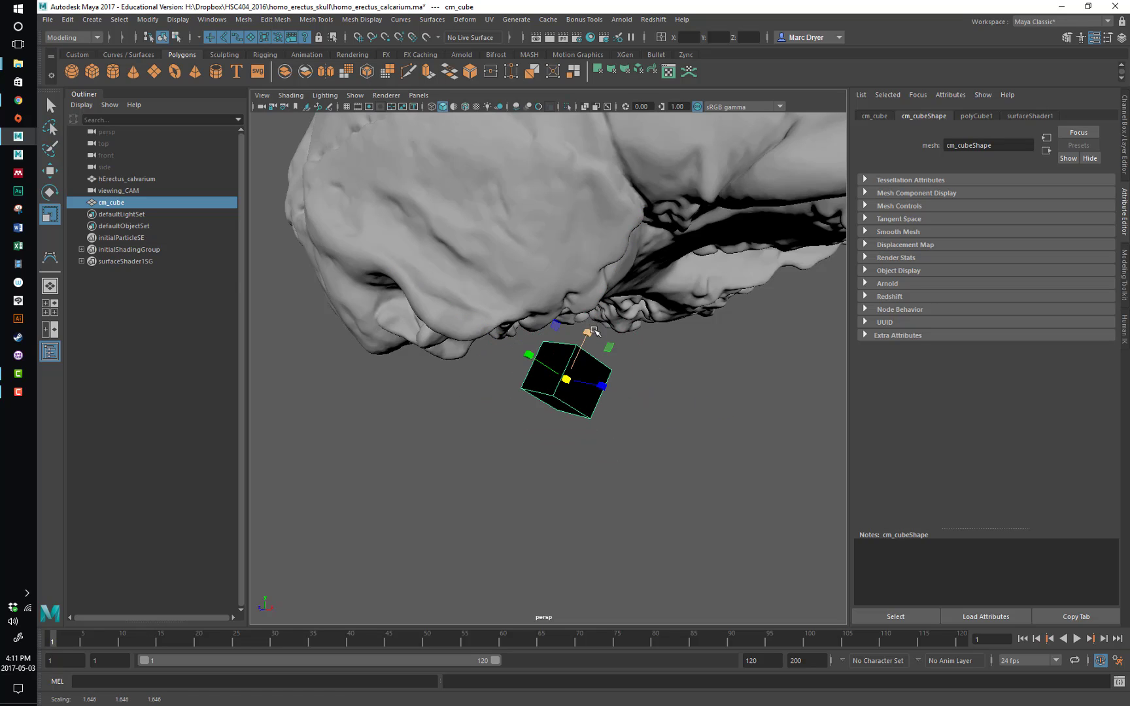
{"action": "left_click_drag", "start_coordinate": [591, 331], "coordinate": [592, 419]}
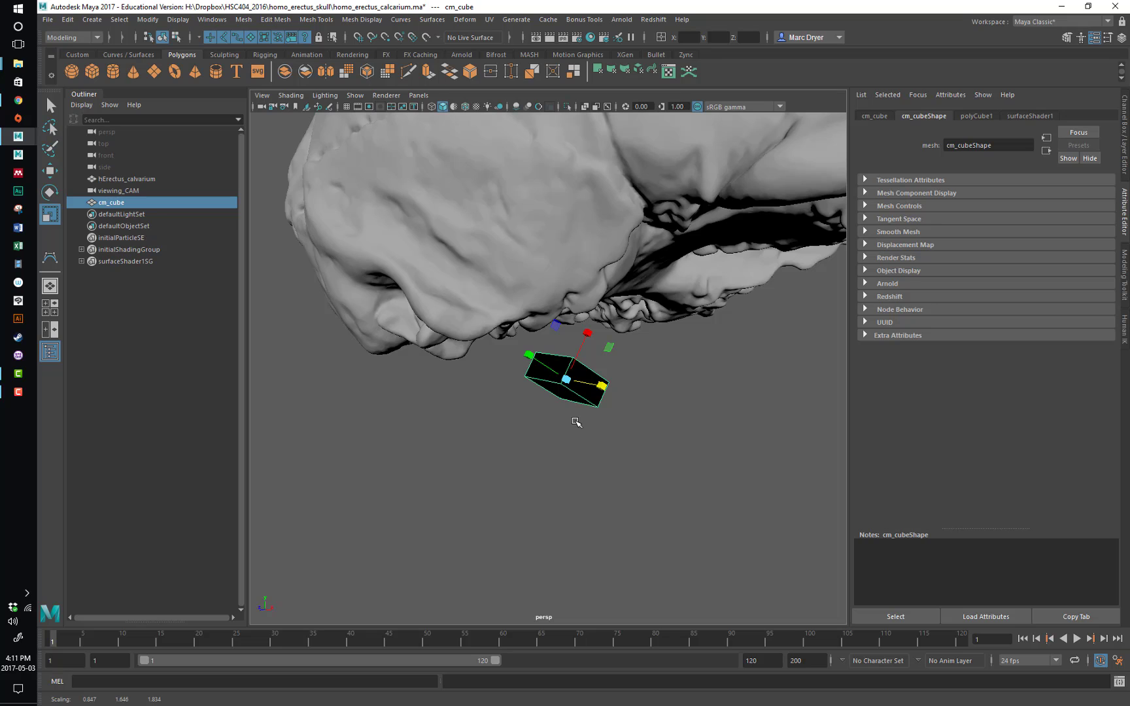
{"action": "mouse_move", "coordinate": [613, 344]}
{"action": "left_mouse_down"}
{"action": "mouse_move", "coordinate": [646, 328]}
{"action": "mouse_move", "coordinate": [622, 342]}
{"action": "left_mouse_up"}
{"action": "left_click_drag", "start_coordinate": [595, 386], "coordinate": [513, 391], "text": "alt"}
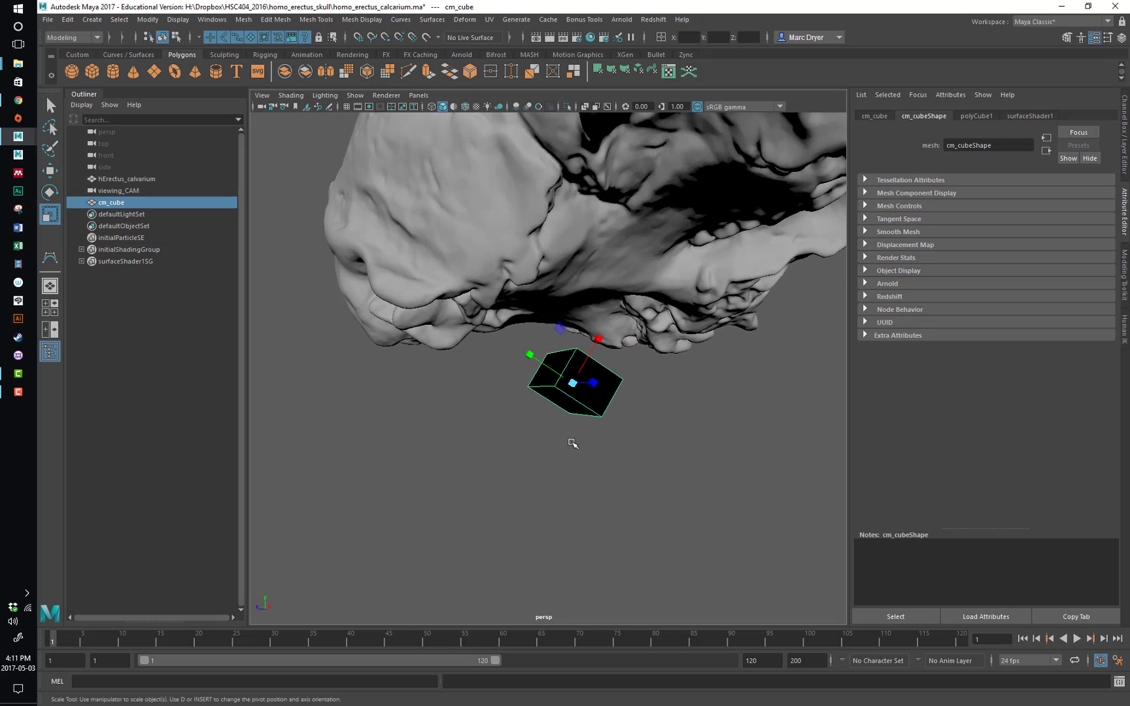
- Switch through the Select, Move, Rotate and Scale tools in turn with cm_cube selected, ending on Scale
{"action": "key", "text": "q"}
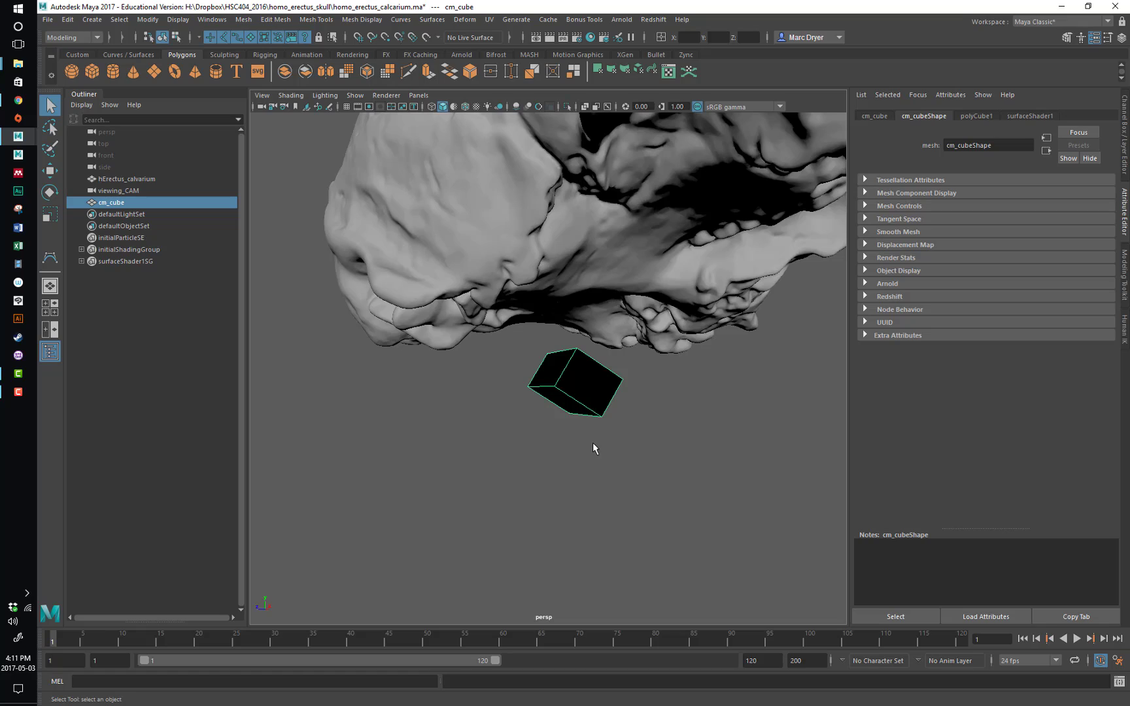
{"action": "key", "text": "w"}
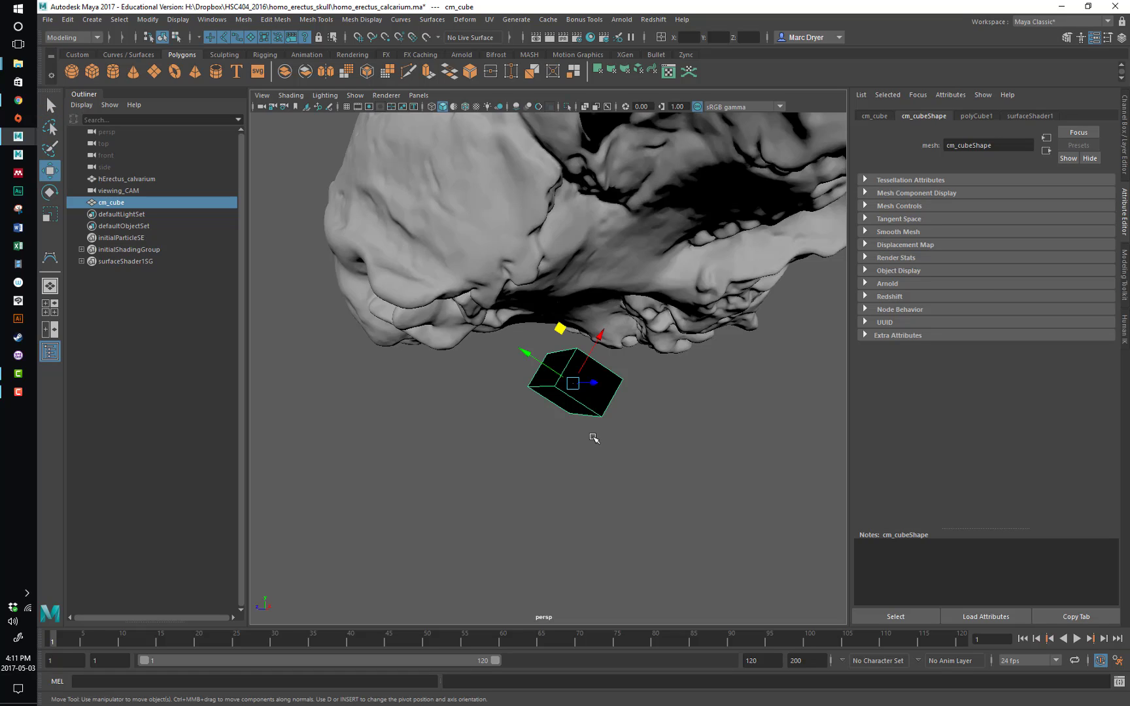
{"action": "key", "text": "e"}
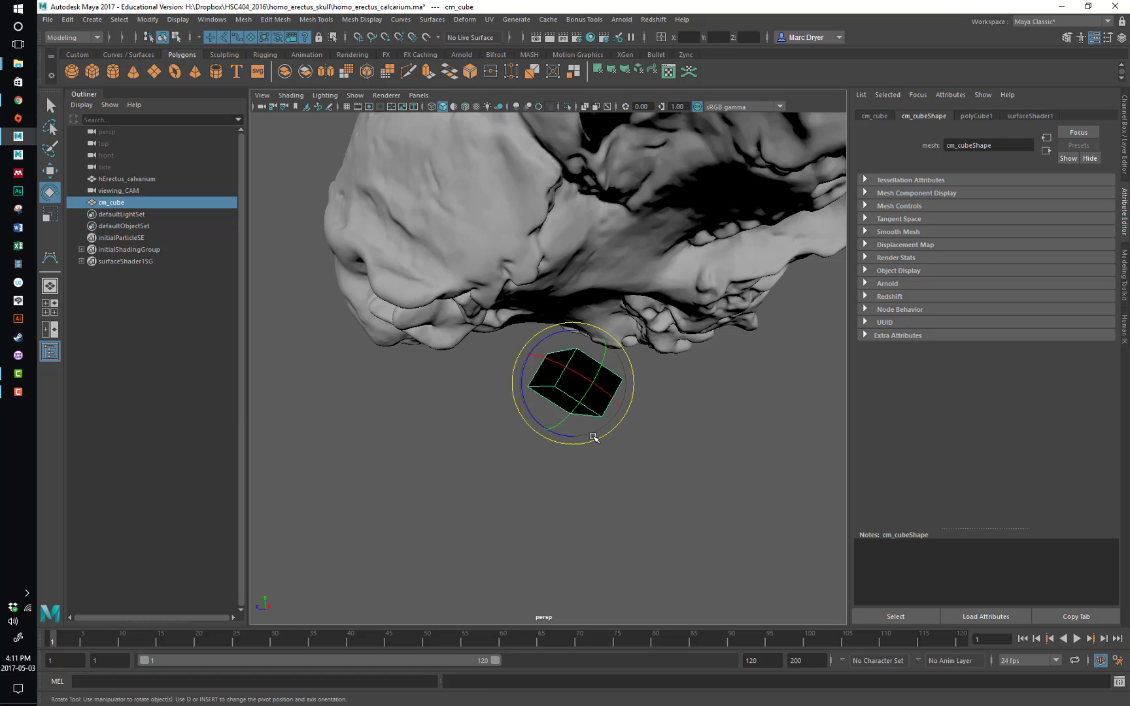
{"action": "key", "text": "r"}
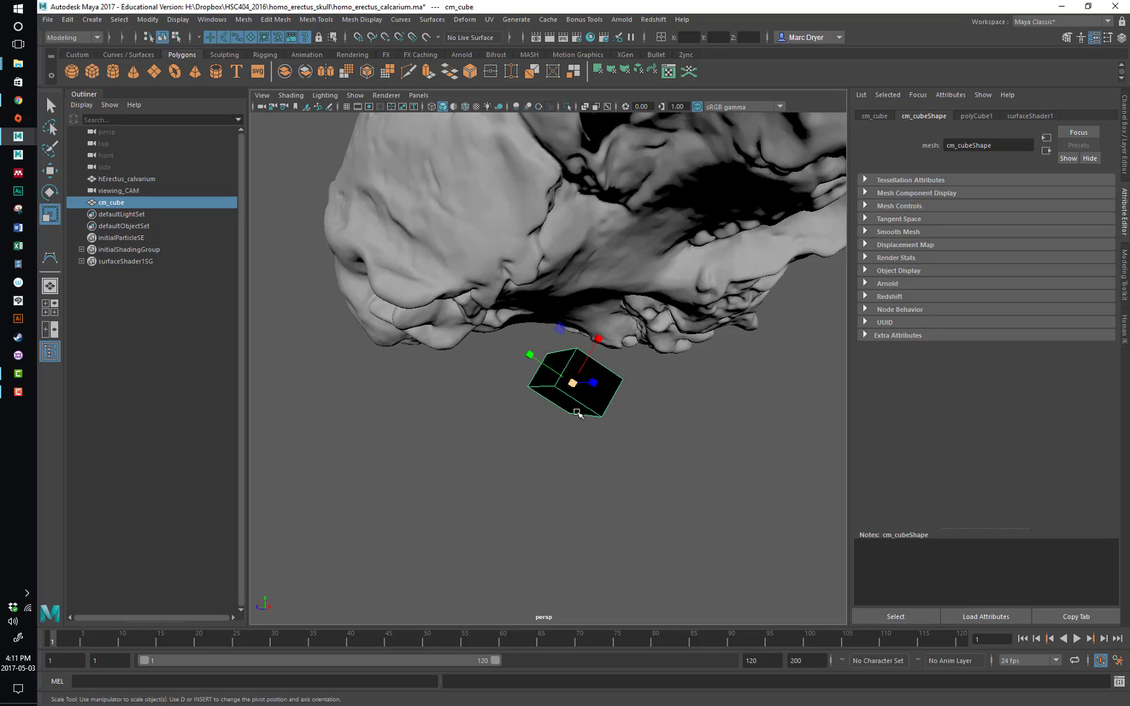
{"action": "mouse_move", "coordinate": [566, 423]}
{"action": "left_mouse_down", "text": "alt"}
{"action": "mouse_move", "coordinate": [610, 421]}
{"action": "mouse_move", "coordinate": [631, 346]}
{"action": "mouse_move", "coordinate": [620, 411]}
{"action": "mouse_move", "coordinate": [789, 418]}
{"action": "mouse_move", "coordinate": [522, 424]}
{"action": "mouse_move", "coordinate": [612, 422]}
{"action": "mouse_move", "coordinate": [584, 414]}
{"action": "left_mouse_up", "text": "alt"}
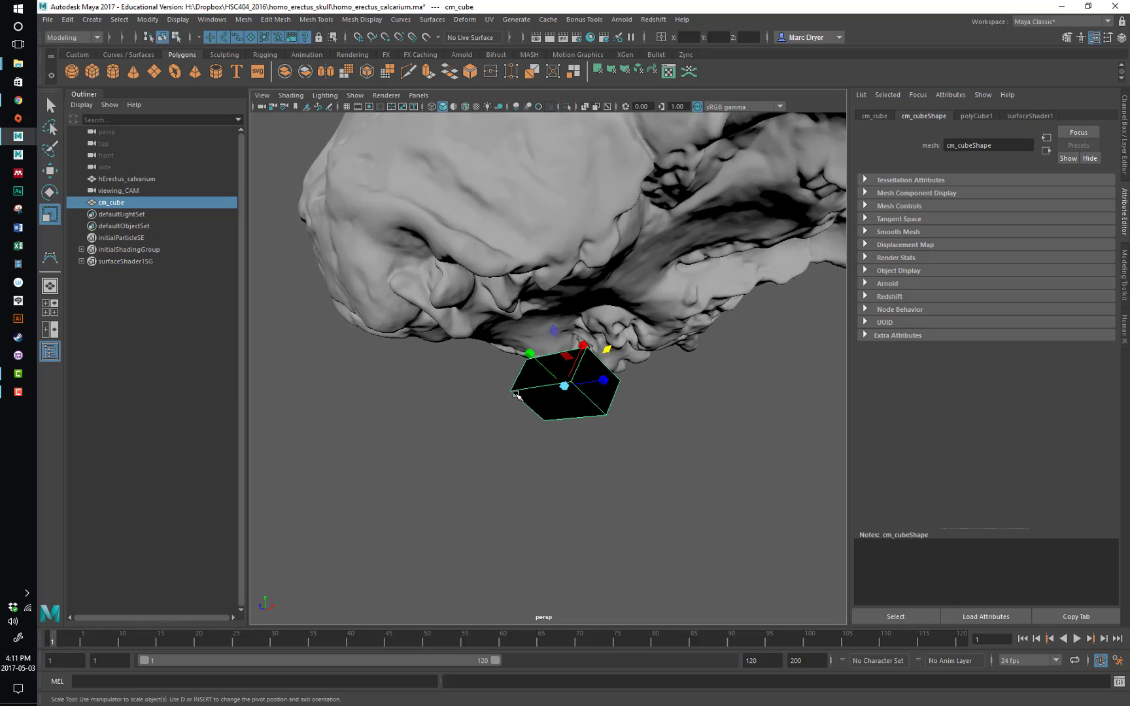
{"action": "left_click_drag", "start_coordinate": [649, 379], "coordinate": [605, 386], "text": "alt"}
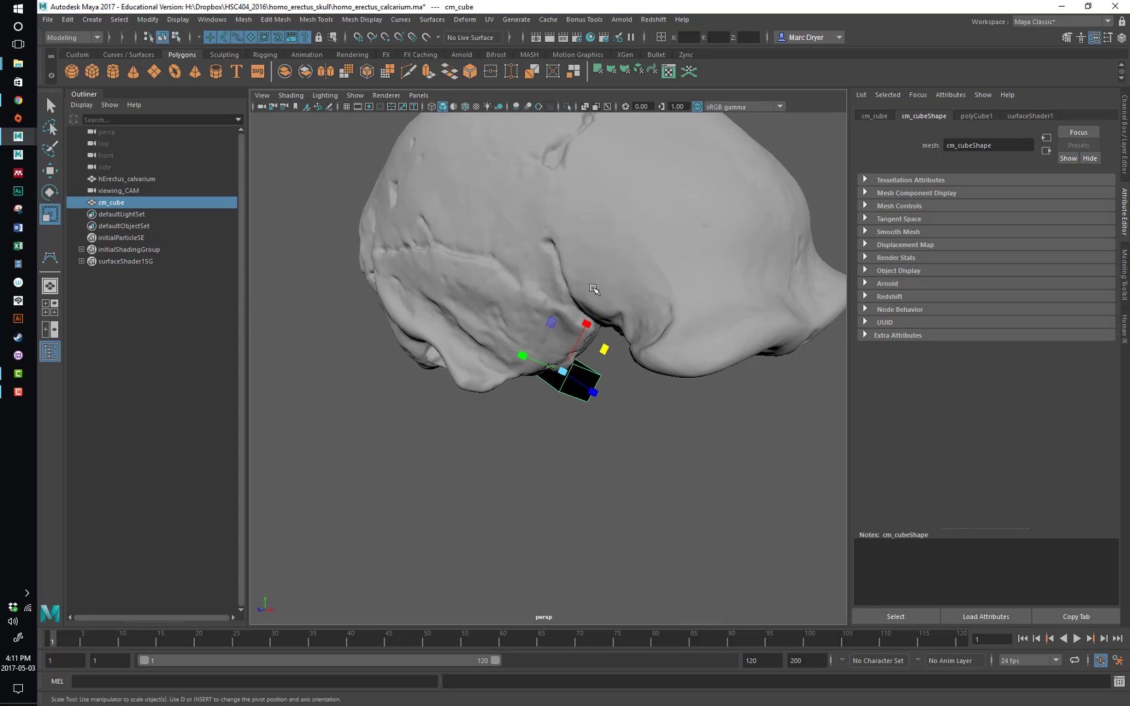
- View the calvarium and cm_cube in wireframe display, then return the viewport to shaded display
{"action": "middle_click_drag", "start_coordinate": [564, 336], "coordinate": [495, 419], "text": "alt"}
{"action": "mouse_move", "coordinate": [478, 398]}
{"action": "left_mouse_down", "text": "alt"}
{"action": "mouse_move", "coordinate": [433, 338]}
{"action": "mouse_move", "coordinate": [459, 386]}
{"action": "mouse_move", "coordinate": [418, 398]}
{"action": "mouse_move", "coordinate": [444, 340]}
{"action": "mouse_move", "coordinate": [552, 396]}
{"action": "mouse_move", "coordinate": [641, 416]}
{"action": "mouse_move", "coordinate": [602, 454]}
{"action": "mouse_move", "coordinate": [520, 433]}
{"action": "mouse_move", "coordinate": [467, 404]}
{"action": "mouse_move", "coordinate": [469, 385]}
{"action": "mouse_move", "coordinate": [458, 398]}
{"action": "left_mouse_up", "text": "alt"}
{"action": "key", "text": "4"}
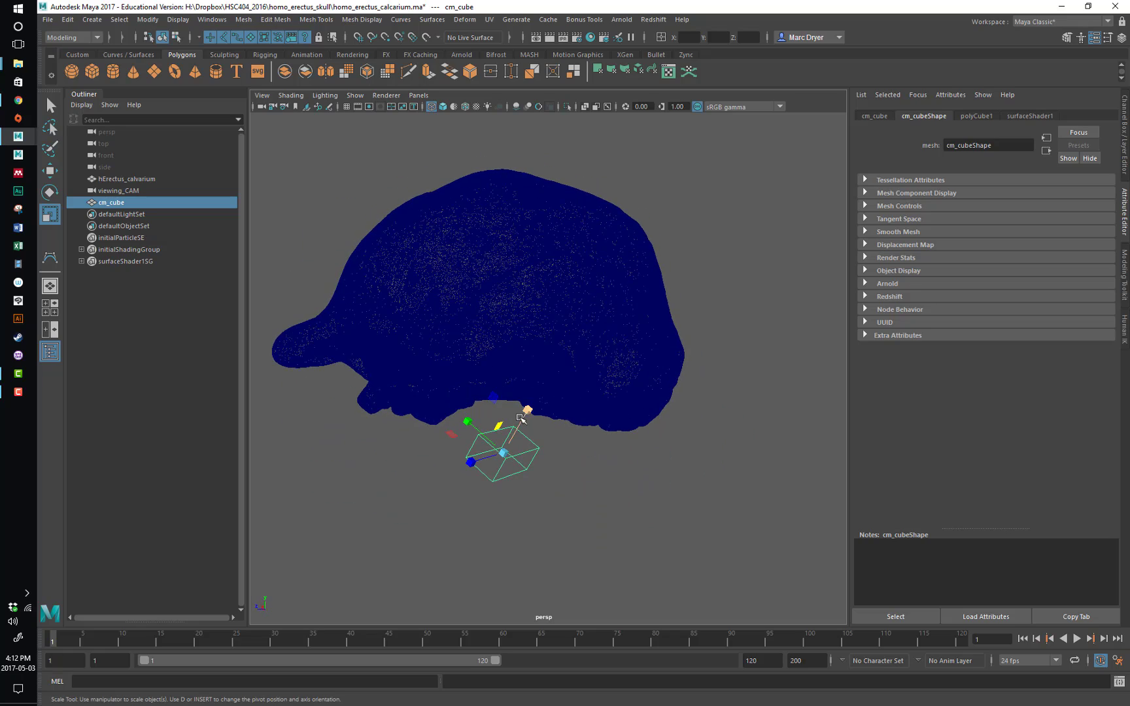
{"action": "key", "text": "5"}
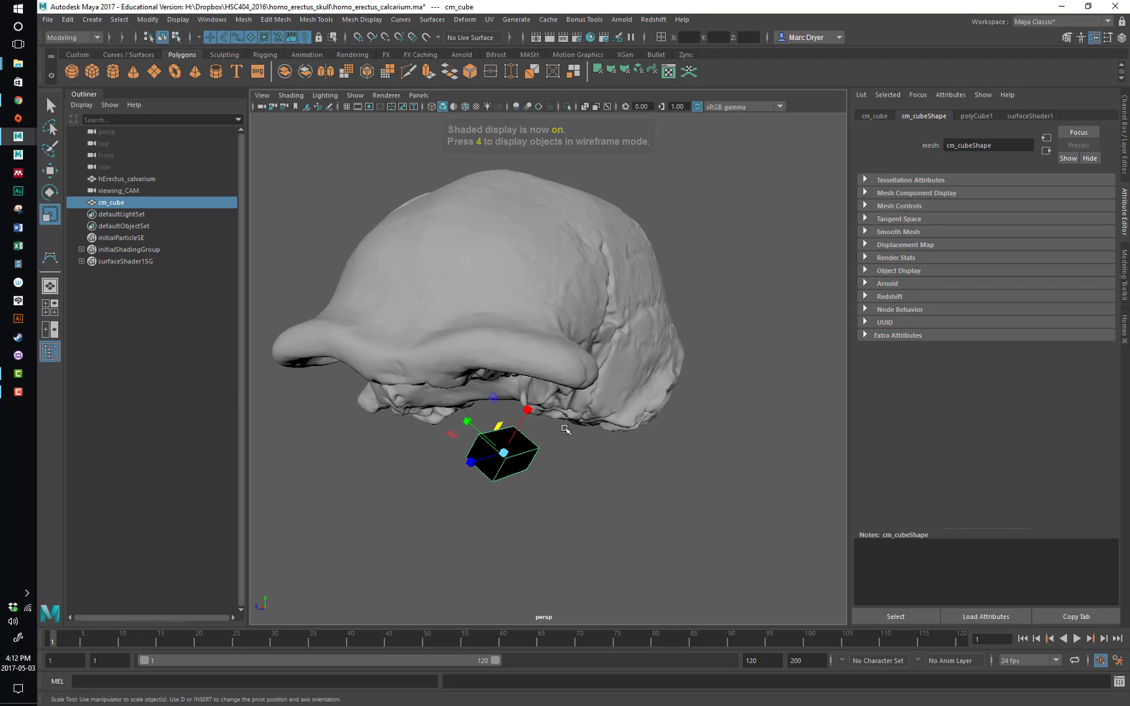
- Preview the calvarium in textured shading and with all lights in use, then restore shaded display with default lighting
{"action": "key", "text": "7"}
{"action": "key", "text": "6"}
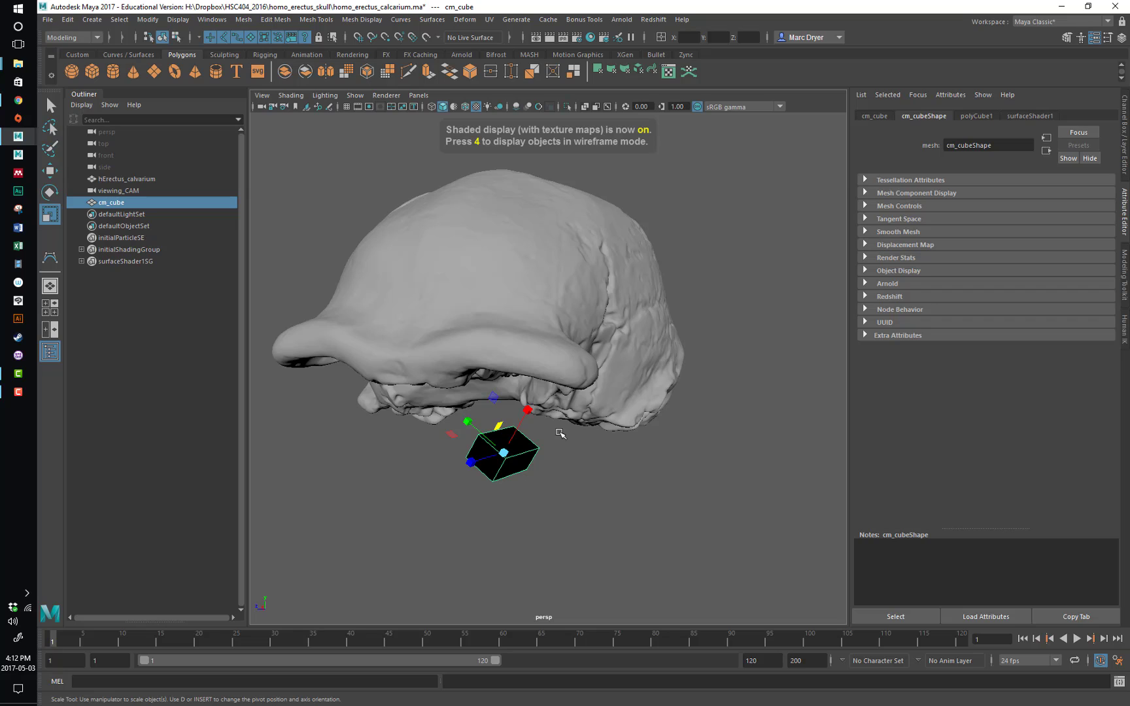
{"action": "left_click_drag", "start_coordinate": [603, 364], "coordinate": [474, 271], "text": "alt"}
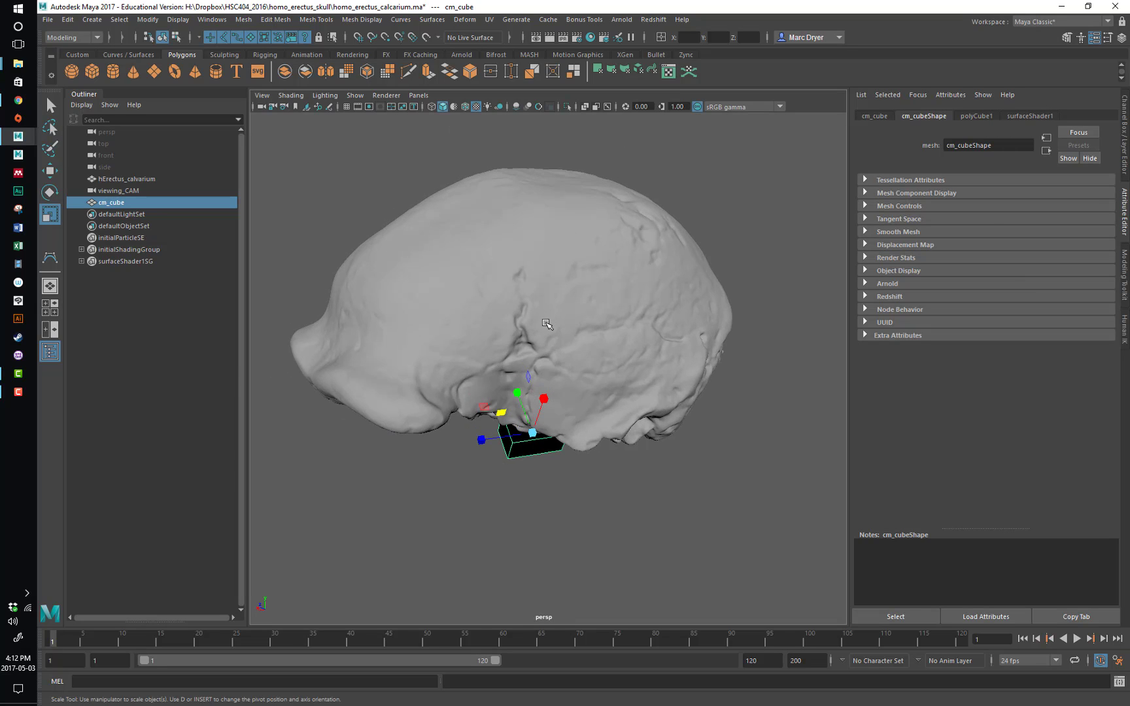
{"action": "key", "text": "7"}
{"action": "left_click_drag", "start_coordinate": [546, 361], "coordinate": [619, 345], "text": "alt"}
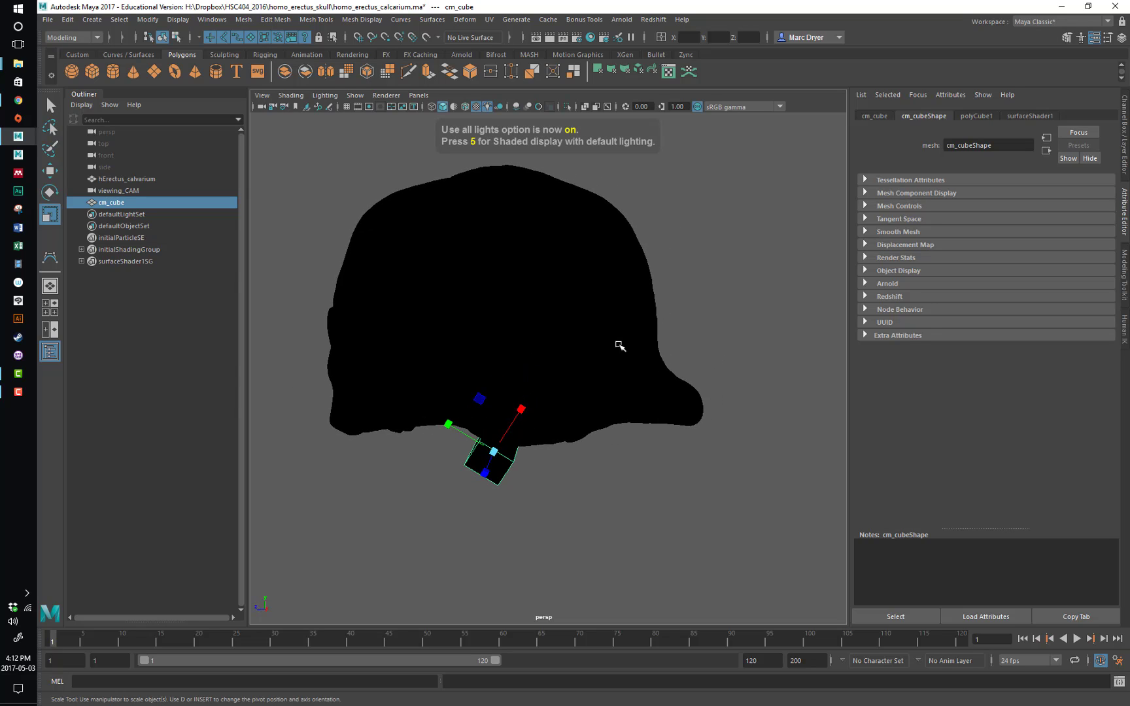
{"action": "key", "text": "5"}
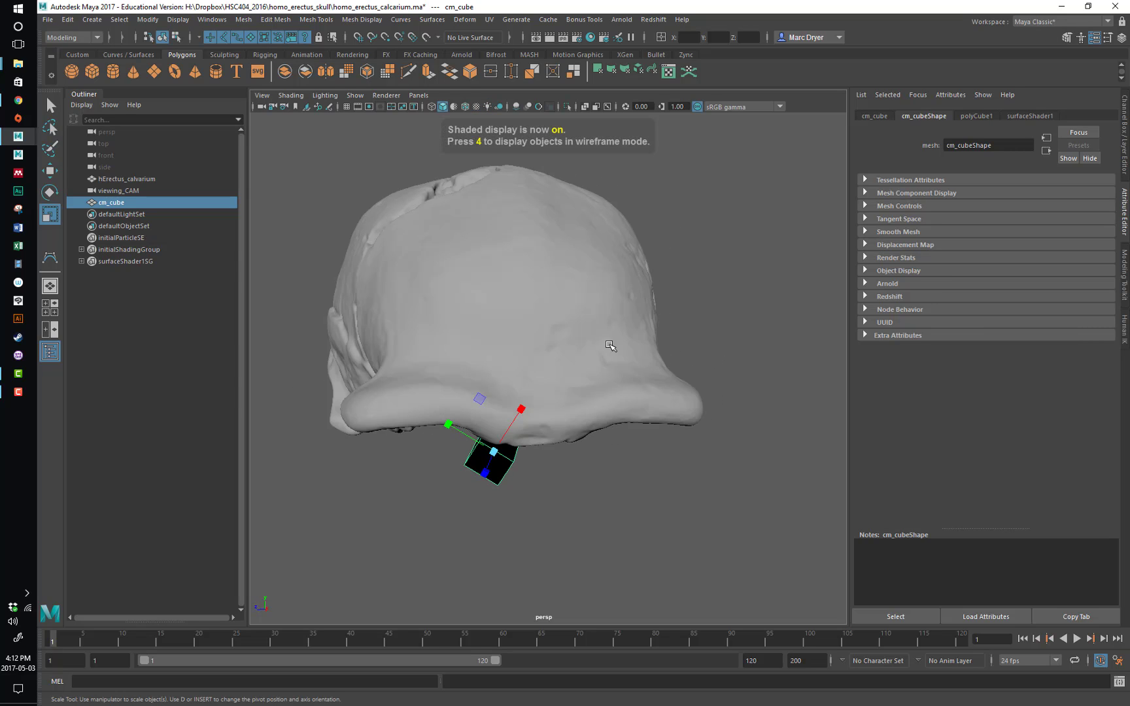